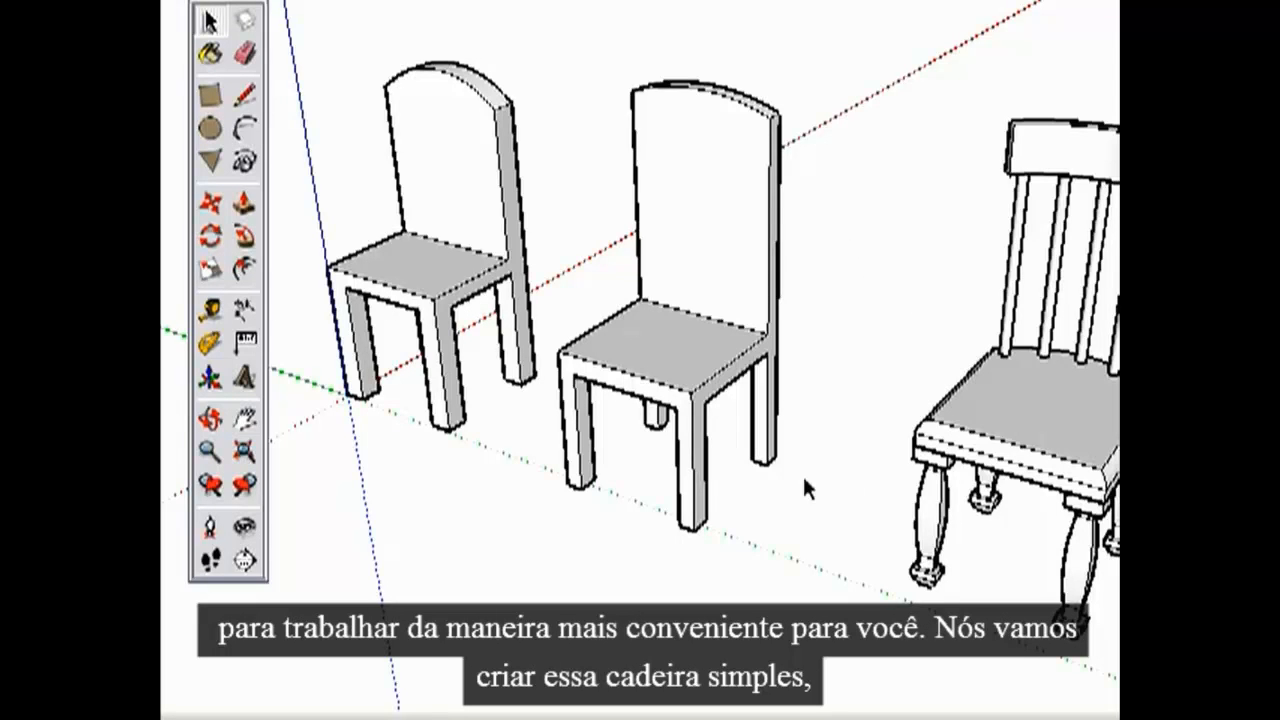
# Step: Examine the finished chair models up close, from the simple arched-back chairs to the one with turned legs
pyautogui.press('h')
pyautogui.moveTo(660, 420); pyautogui.dragTo(940, 318)
pyautogui.press('z')
pyautogui.press('h')
pyautogui.moveTo(740, 308); pyautogui.dragTo(730, 345)
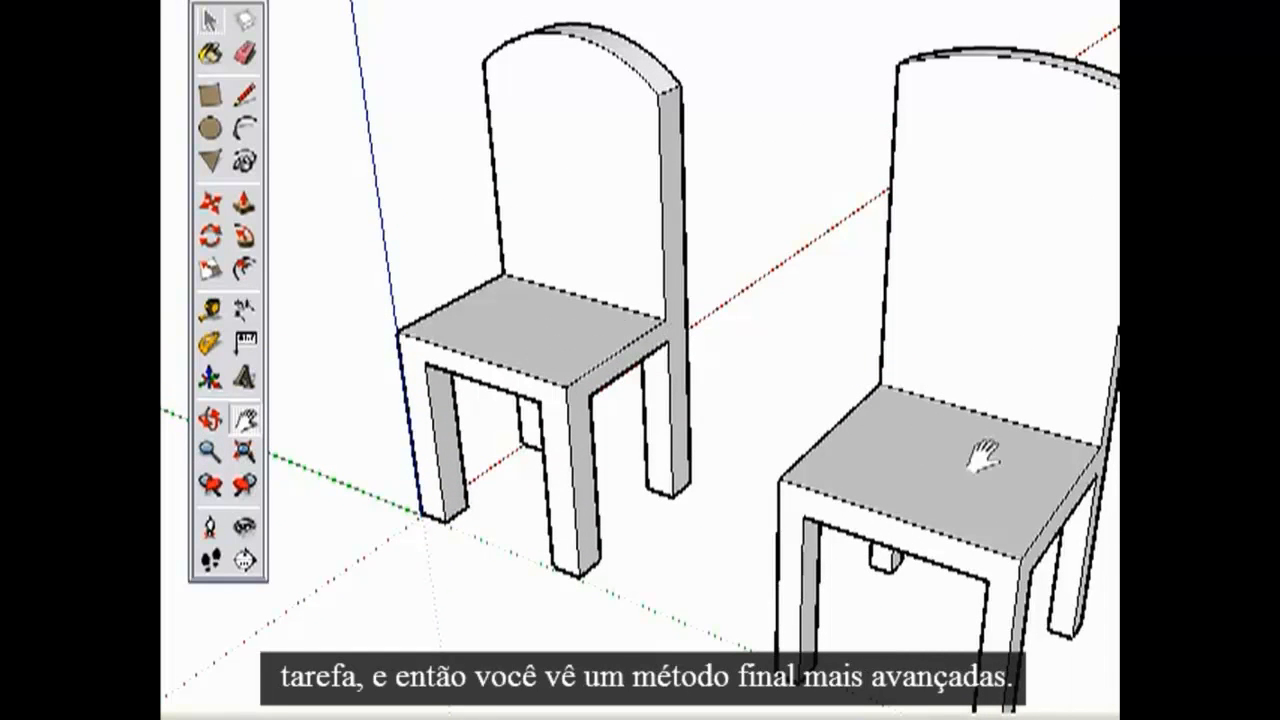
pyautogui.press('z')
pyautogui.keyDown('shift'); pyautogui.moveTo(1006, 443); pyautogui.dragTo(694, 391, button='middle'); pyautogui.keyUp('shift')
pyautogui.moveTo(725, 400); pyautogui.dragTo(716, 516)
pyautogui.press('h')
pyautogui.moveTo(1105, 500); pyautogui.dragTo(689, 396)
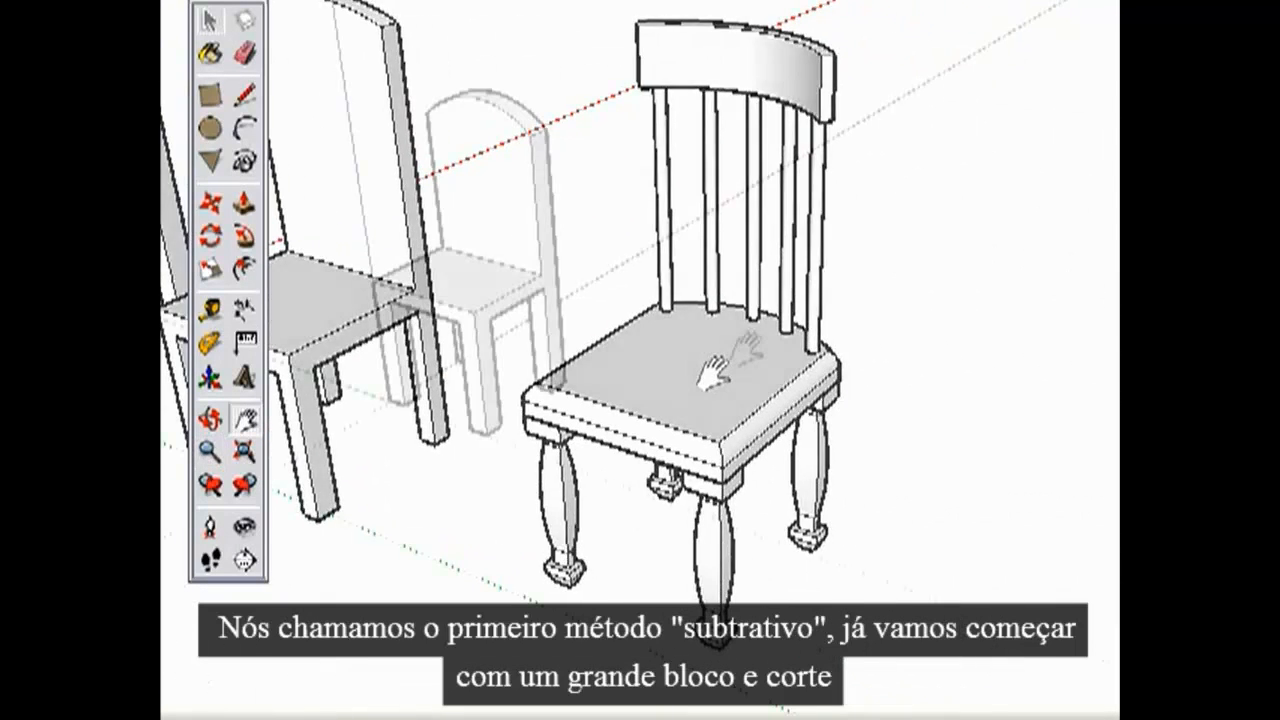
pyautogui.press('z')
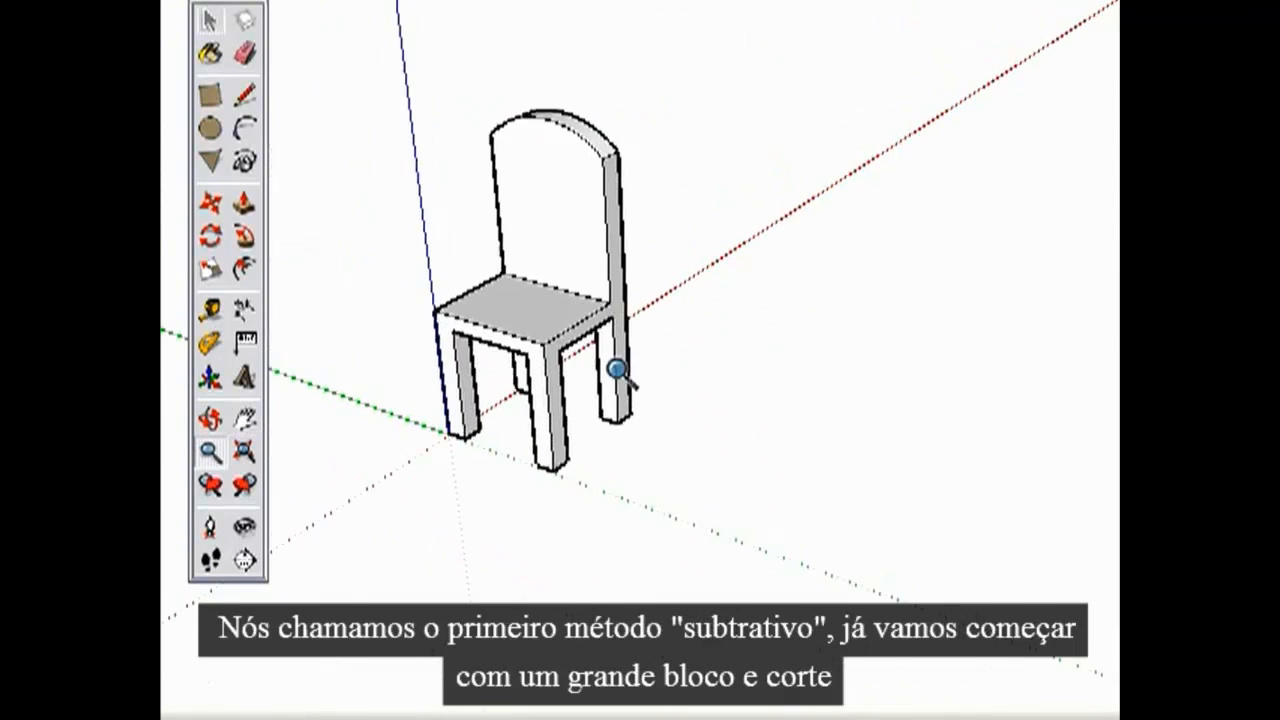
pyautogui.moveTo(616, 370); pyautogui.dragTo(660, 331)
pyautogui.press('h')
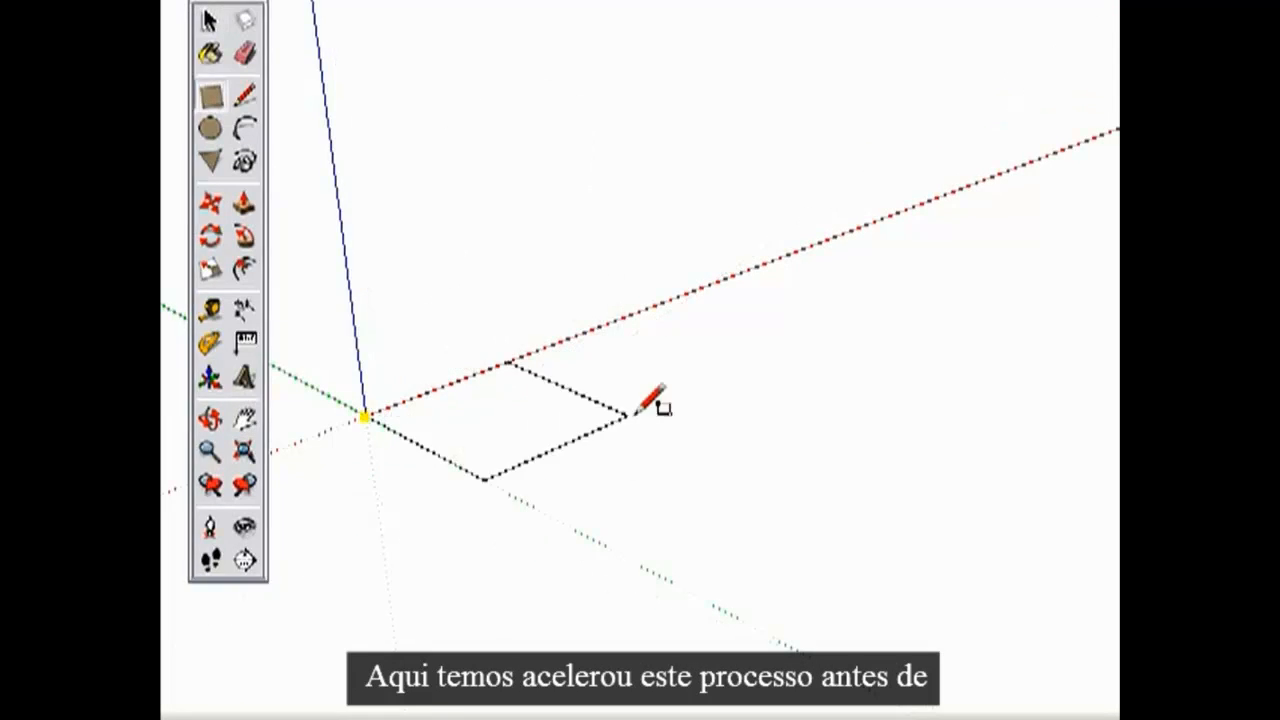
# Step: Draw a rectangle on the ground from the origin and push/pull it up into a tall block
pyautogui.click(632, 414)
pyautogui.press('p')
pyautogui.moveTo(563, 363); pyautogui.dragTo(528, 43)
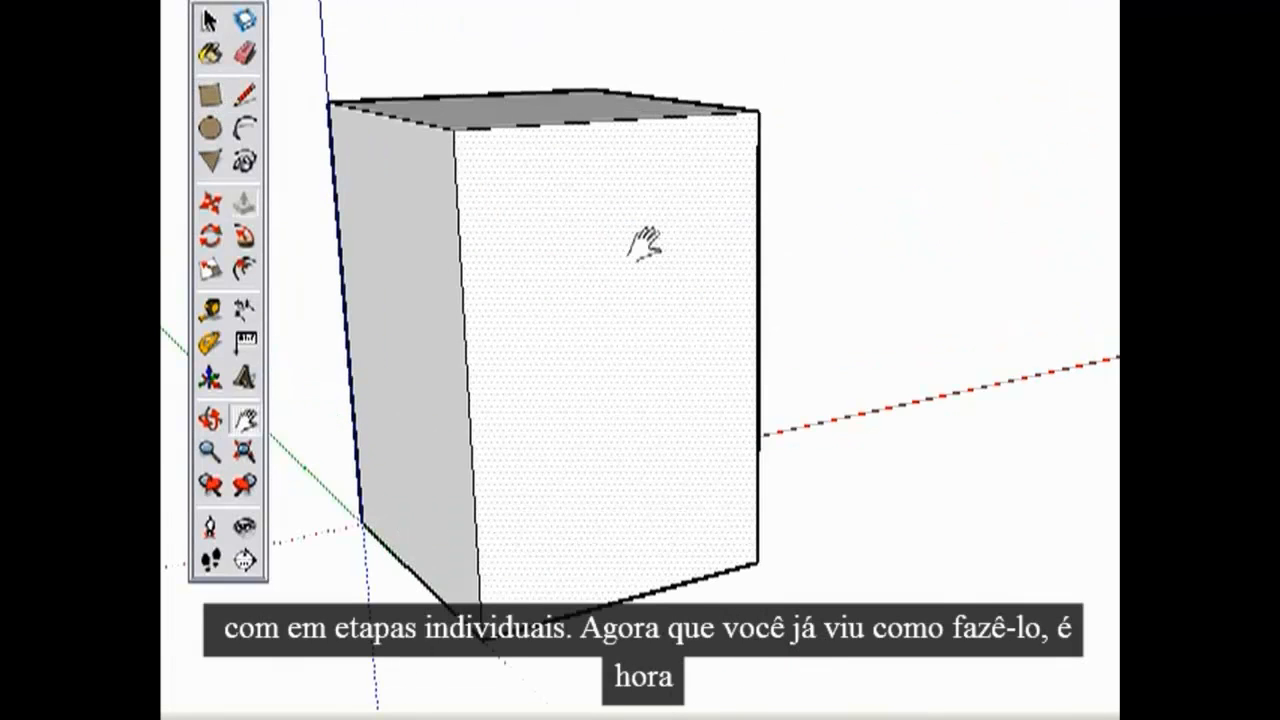
# Step: Draw lines on the block's side face outlining the area to remove above the seat and in front of the backrest
pyautogui.press('l')
pyautogui.click(694, 114)
pyautogui.click(700, 345)
pyautogui.click(467, 382)
# Step: Outline the leg opening on the block's lower side face and cut away the marked areas with Push/Pull
pyautogui.press('r')
pyautogui.click(700, 583)
pyautogui.click(700, 420)
pyautogui.click(543, 420)
pyautogui.click(543, 590)
pyautogui.press('p')
pyautogui.moveTo(611, 303); pyautogui.dragTo(583, 400)
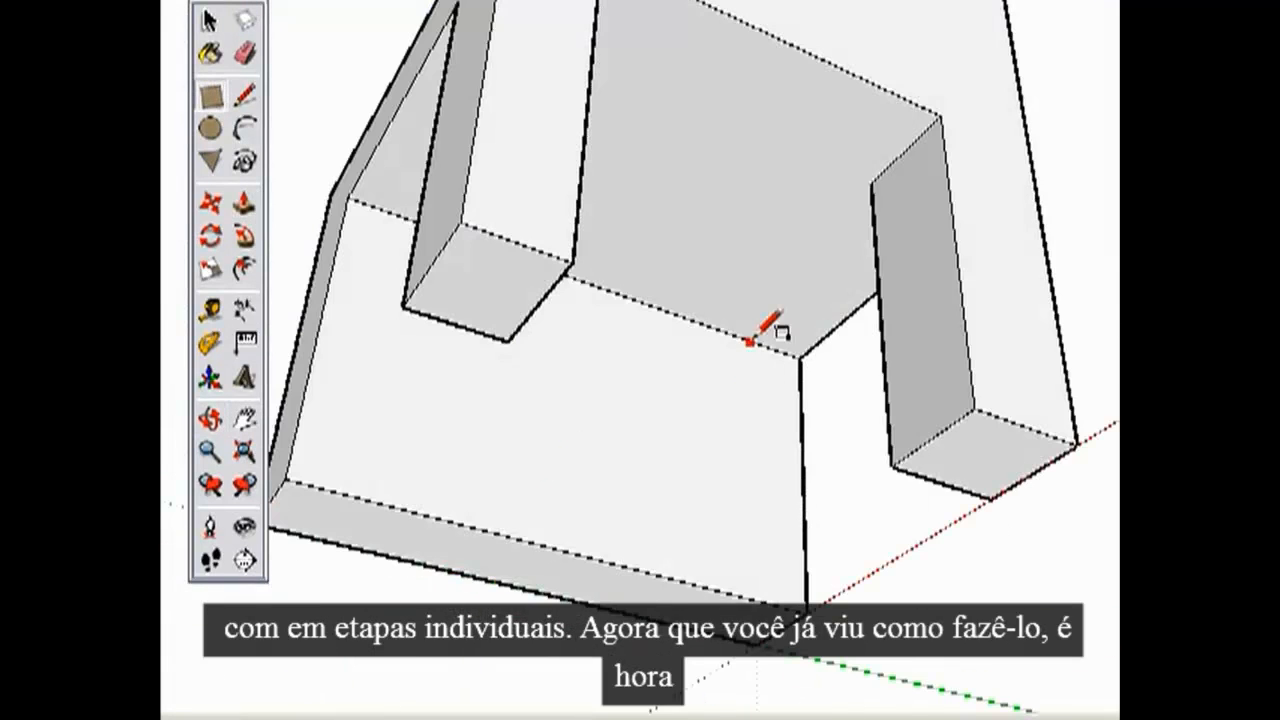
# Step: Draw a rectangle between the legs under the seat and push it through to separate the four legs
pyautogui.moveTo(746, 343); pyautogui.dragTo(397, 508)
pyautogui.press('p')
pyautogui.moveTo(585, 493); pyautogui.dragTo(525, 540)
pyautogui.moveTo(733, 500); pyautogui.dragTo(922, 428)
pyautogui.moveTo(443, 377)
pyautogui.mouseDown(button='middle')
pyautogui.moveTo(418, 370)
pyautogui.moveTo(366, 477)
pyautogui.moveTo(434, 391)
pyautogui.moveTo(390, 430)
pyautogui.mouseUp(button='middle')
pyautogui.scroll(-4, 366, 477)
pyautogui.moveTo(723, 165); pyautogui.dragTo(723, 105)
# Step: Draw an arc across the backrest's upper part and push away the area above it to round the top
pyautogui.press('a')
pyautogui.click(475, 153)
pyautogui.click(778, 187)
pyautogui.click(628, 134)
pyautogui.press('p')
pyautogui.moveTo(717, 150); pyautogui.dragTo(746, 134)
pyautogui.scroll(-4, 700, 200)
pyautogui.keyDown('shift'); pyautogui.moveTo(700, 200); pyautogui.dragTo(700, 300, button='middle'); pyautogui.keyUp('shift')
pyautogui.press('space')
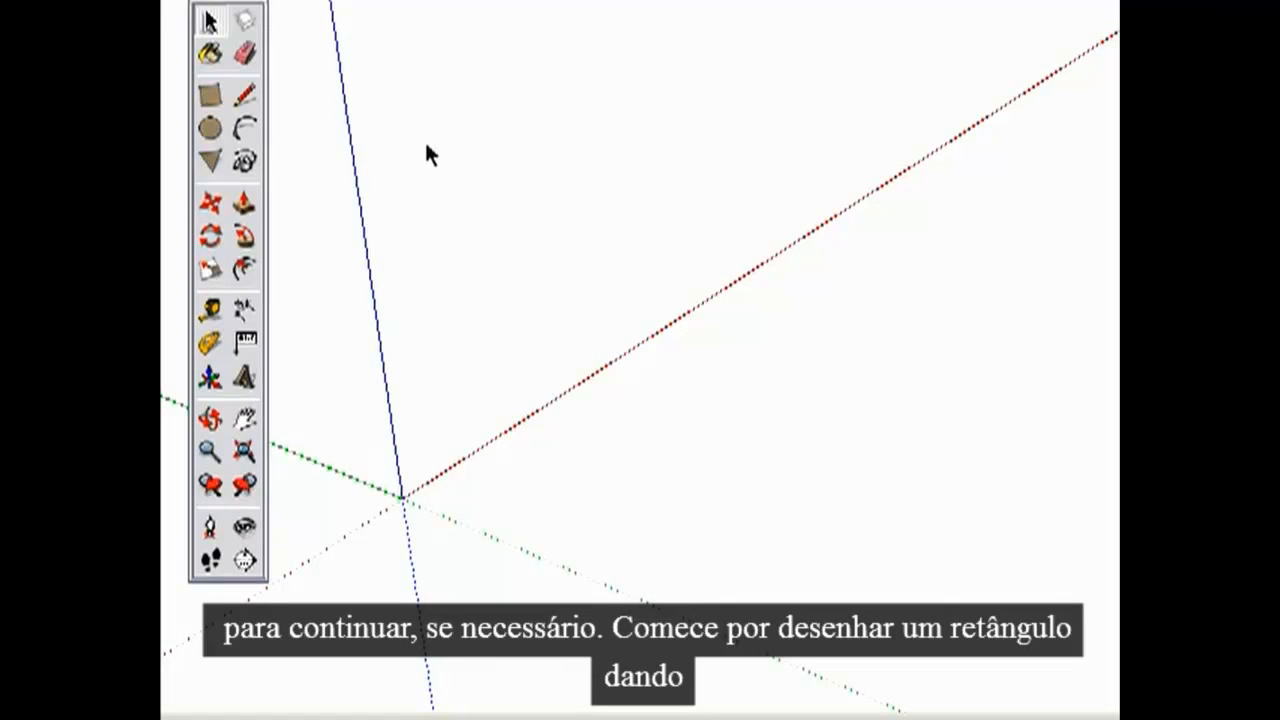
# Step: Draw an 18" by 18" rectangle on the ground plane starting at the origin
pyautogui.click(205, 92)
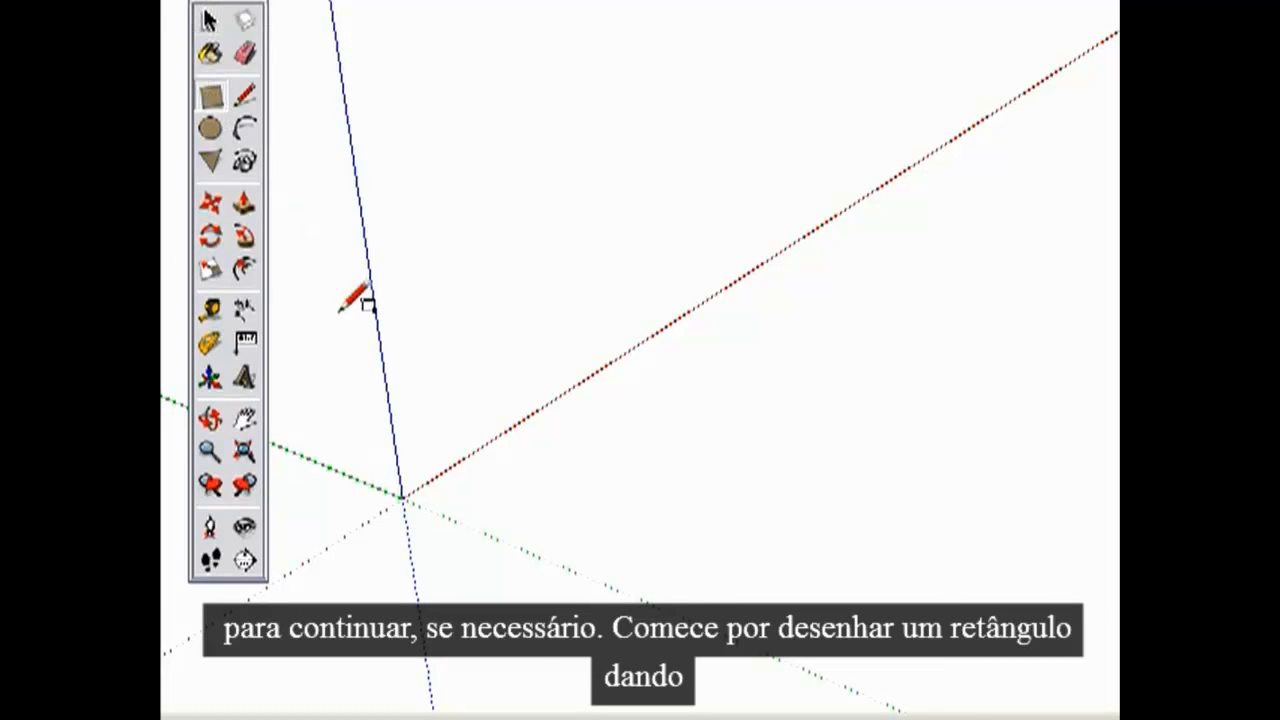
pyautogui.click(403, 499)
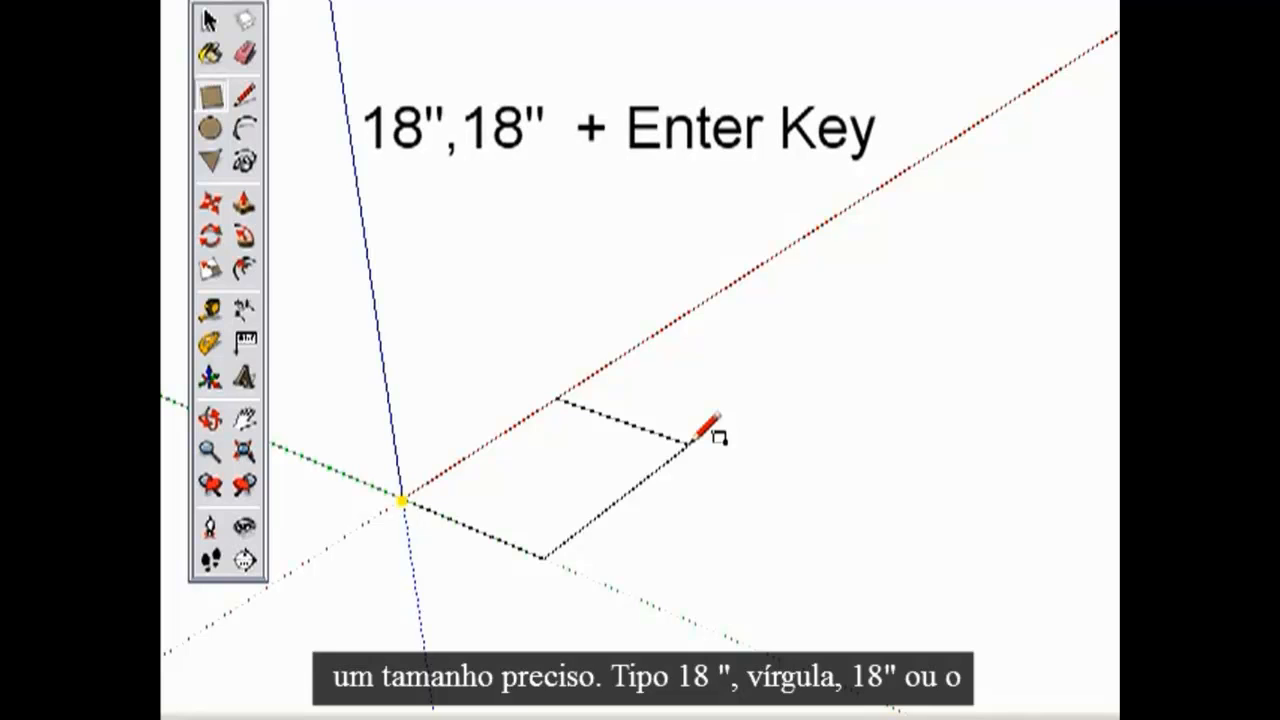
pyautogui.press('Return')
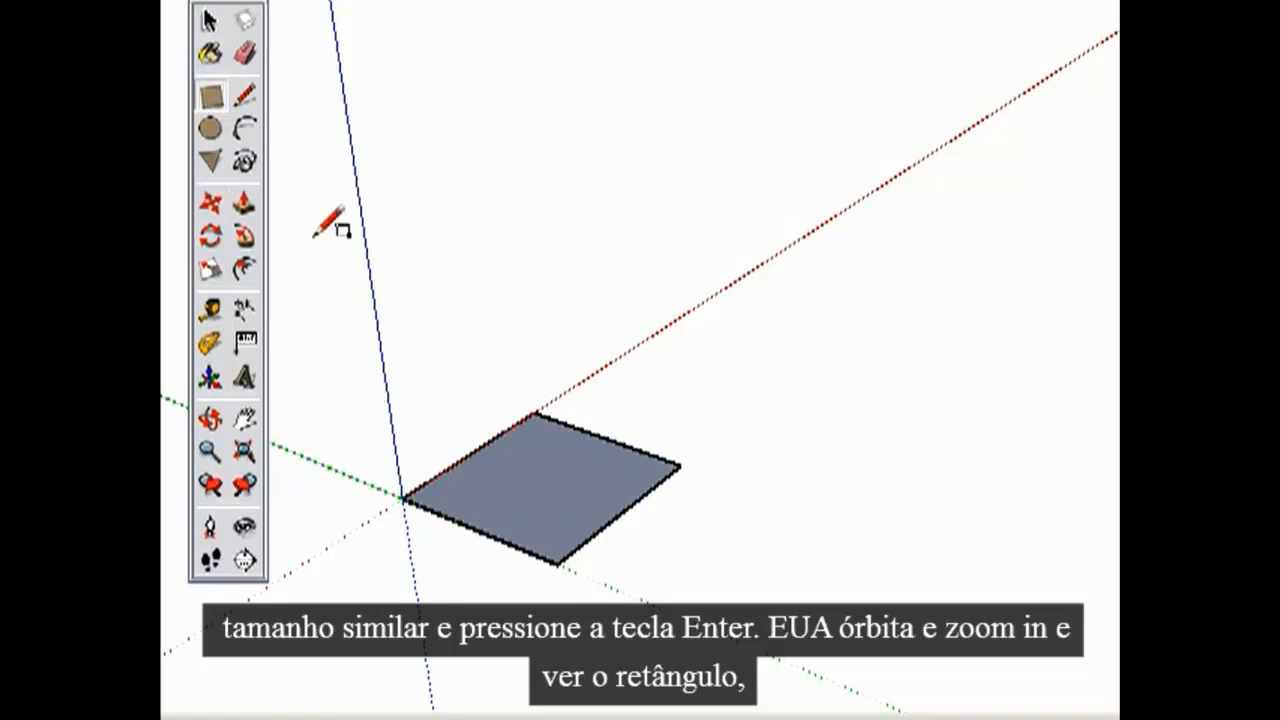
# Step: Push/pull the square upward 4' into a tall block
pyautogui.press('z')
pyautogui.moveTo(565, 500); pyautogui.dragTo(548, 462)
pyautogui.press('h')
pyautogui.moveTo(527, 516); pyautogui.dragTo(522, 484)
pyautogui.click(243, 203)
pyautogui.click(497, 523)
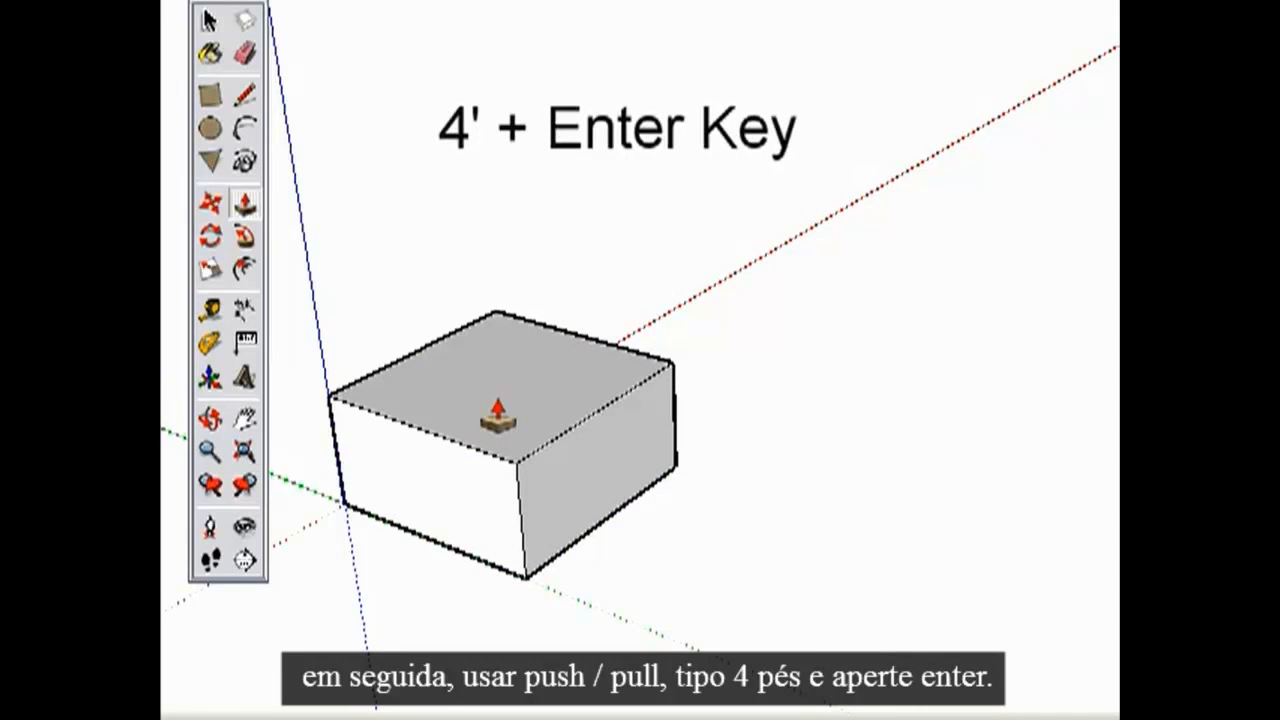
pyautogui.write("4'")
pyautogui.press('Return')
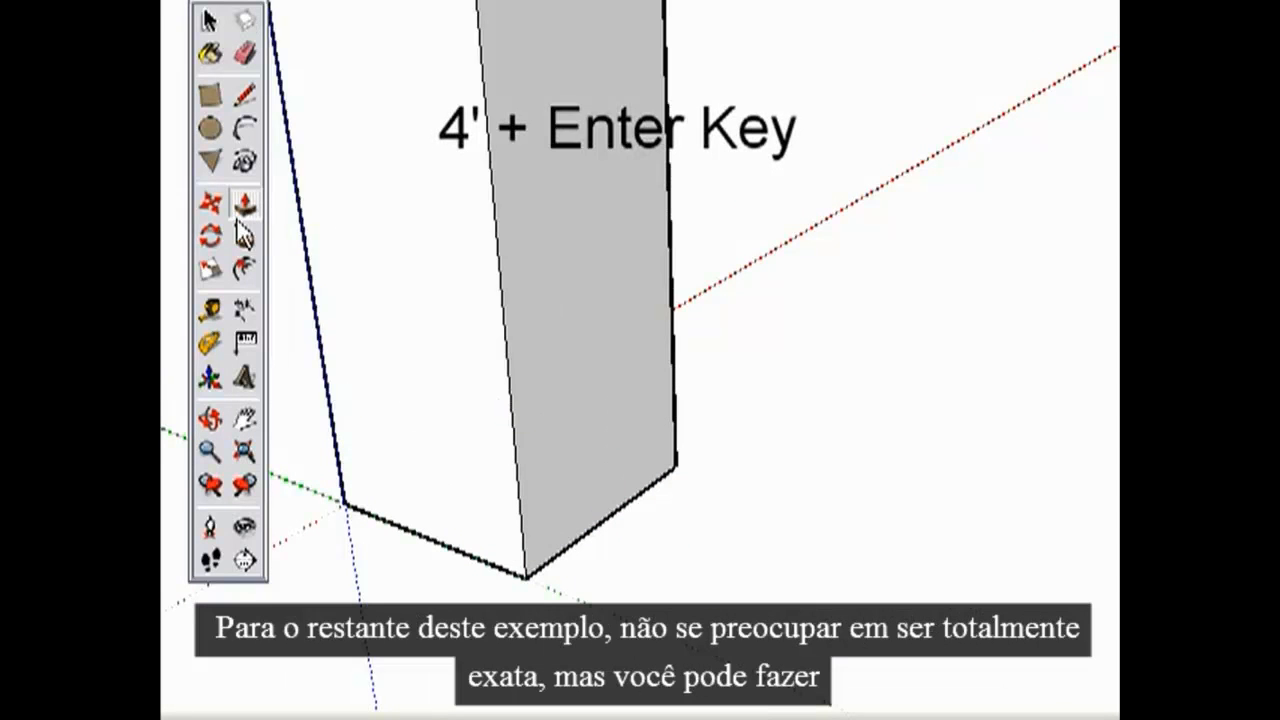
# Step: On the block's side face, outline the seat and backrest with lines and draw a leg-opening rectangle aligned beneath the inner corner
pyautogui.scroll(-4, 714, 280)
pyautogui.keyDown('shift'); pyautogui.moveTo(591, 349); pyautogui.dragTo(437, 476, button='middle'); pyautogui.keyUp('shift')
pyautogui.scroll(2, 497, 460)
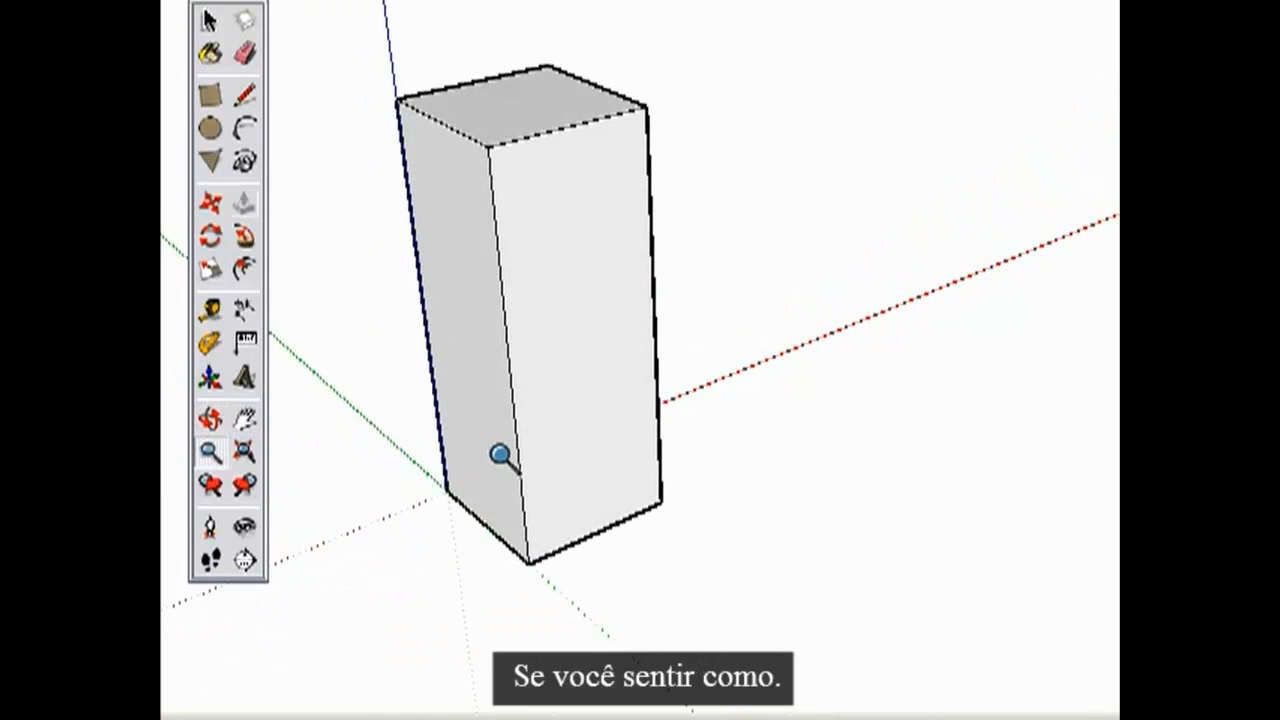
pyautogui.keyDown('shift'); pyautogui.moveTo(506, 434); pyautogui.dragTo(527, 428, button='middle'); pyautogui.keyUp('shift')
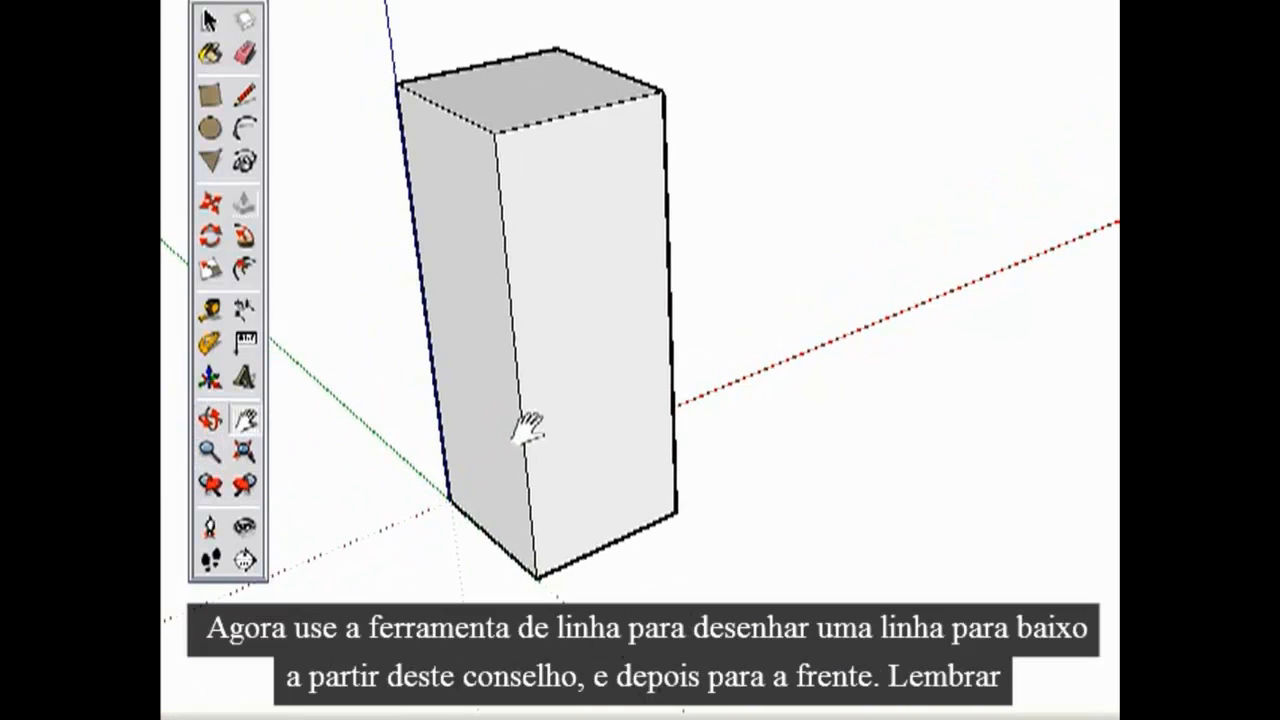
pyautogui.click(244, 97)
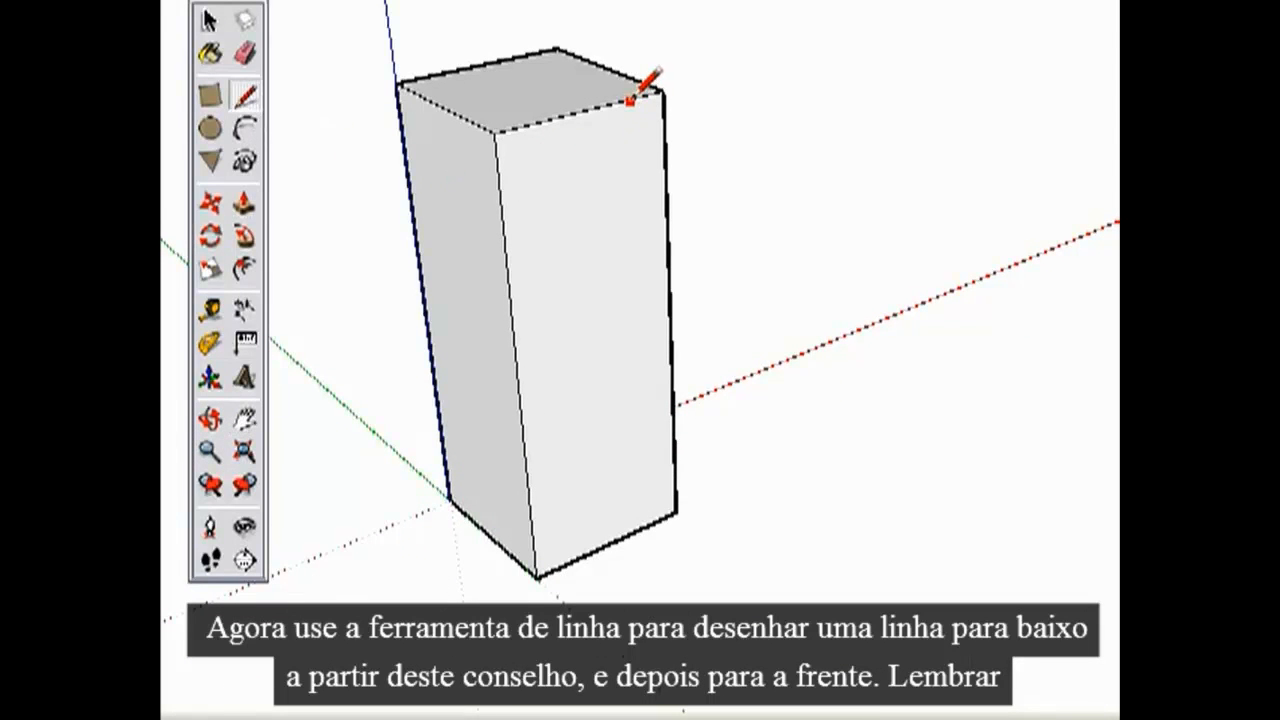
pyautogui.click(640, 347)
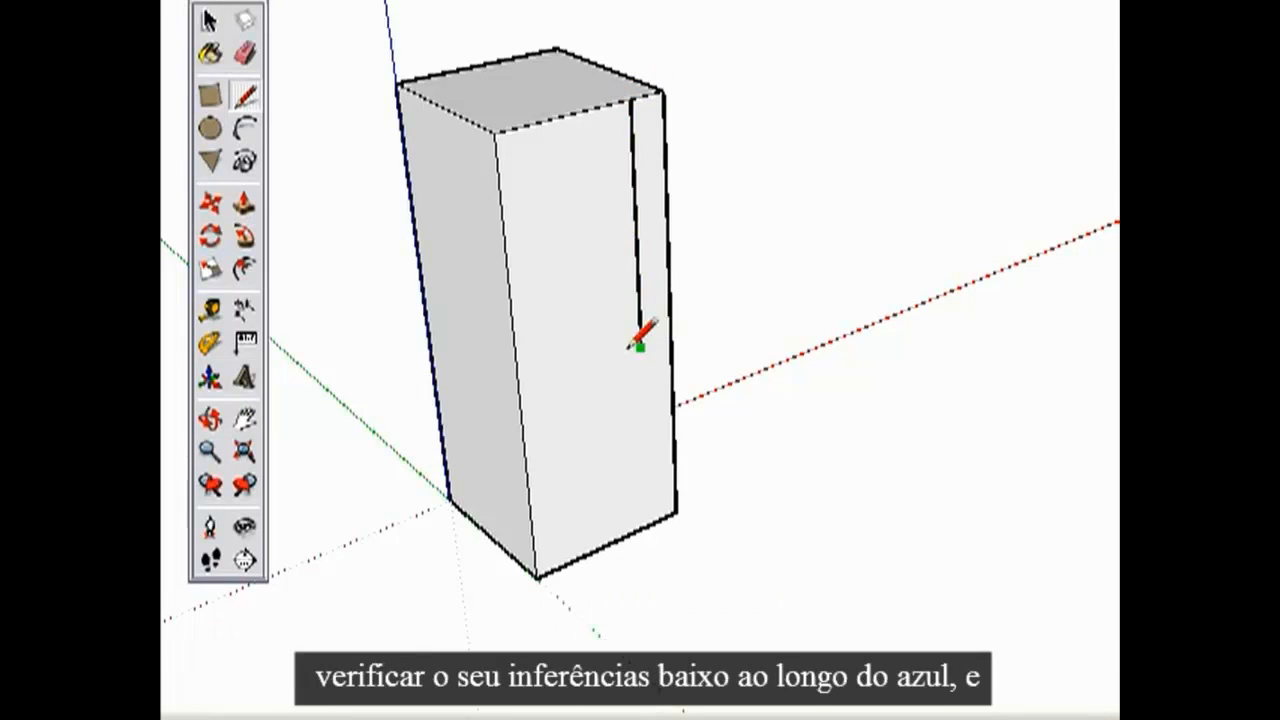
pyautogui.click(521, 390)
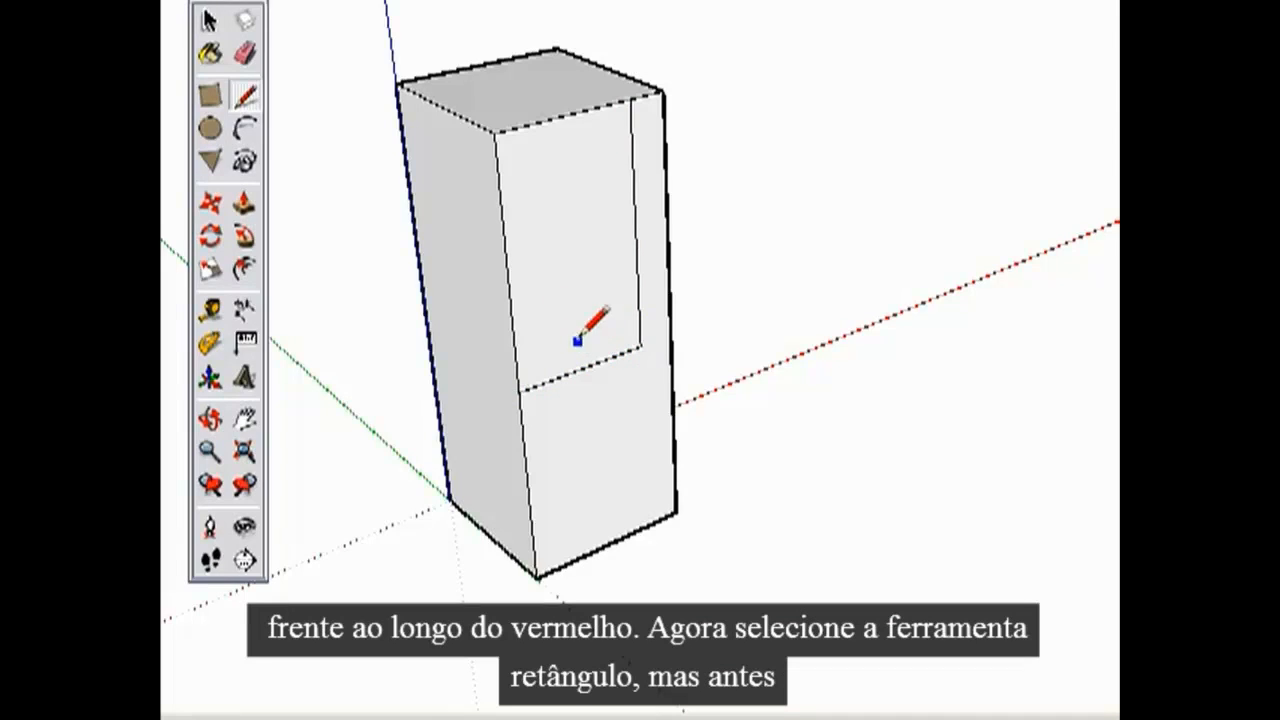
pyautogui.click(212, 97)
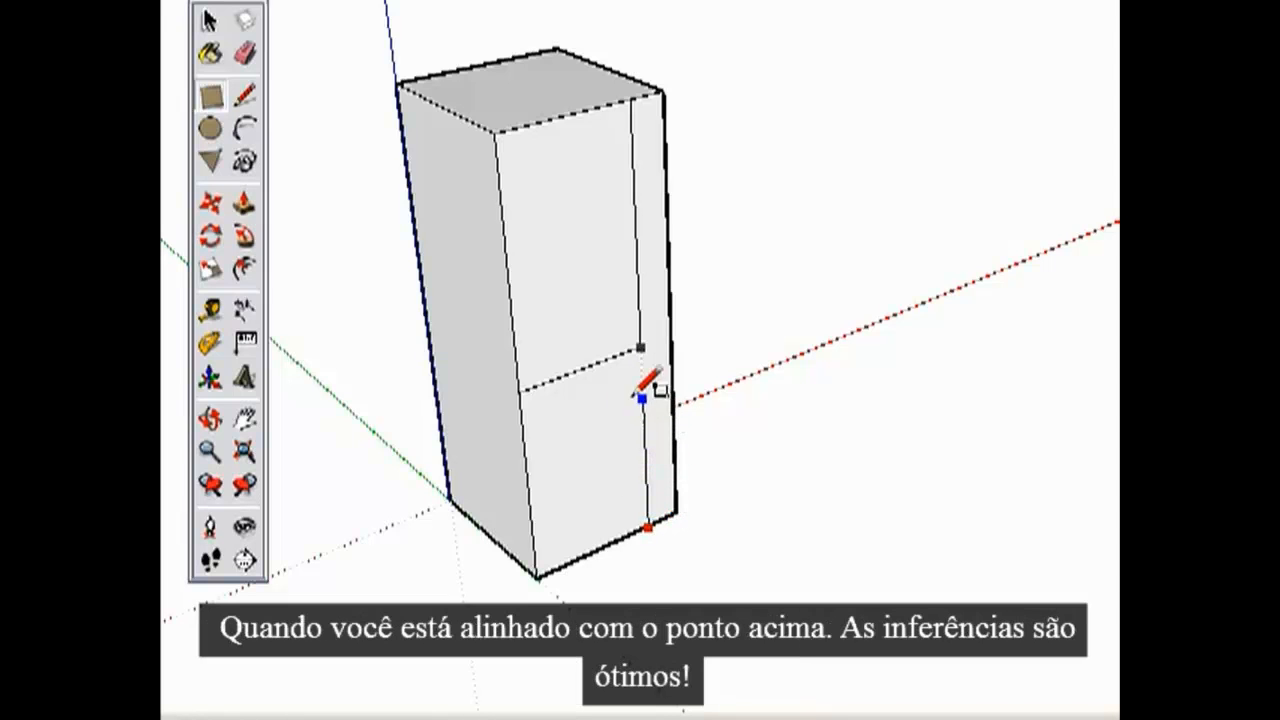
pyautogui.click(553, 416)
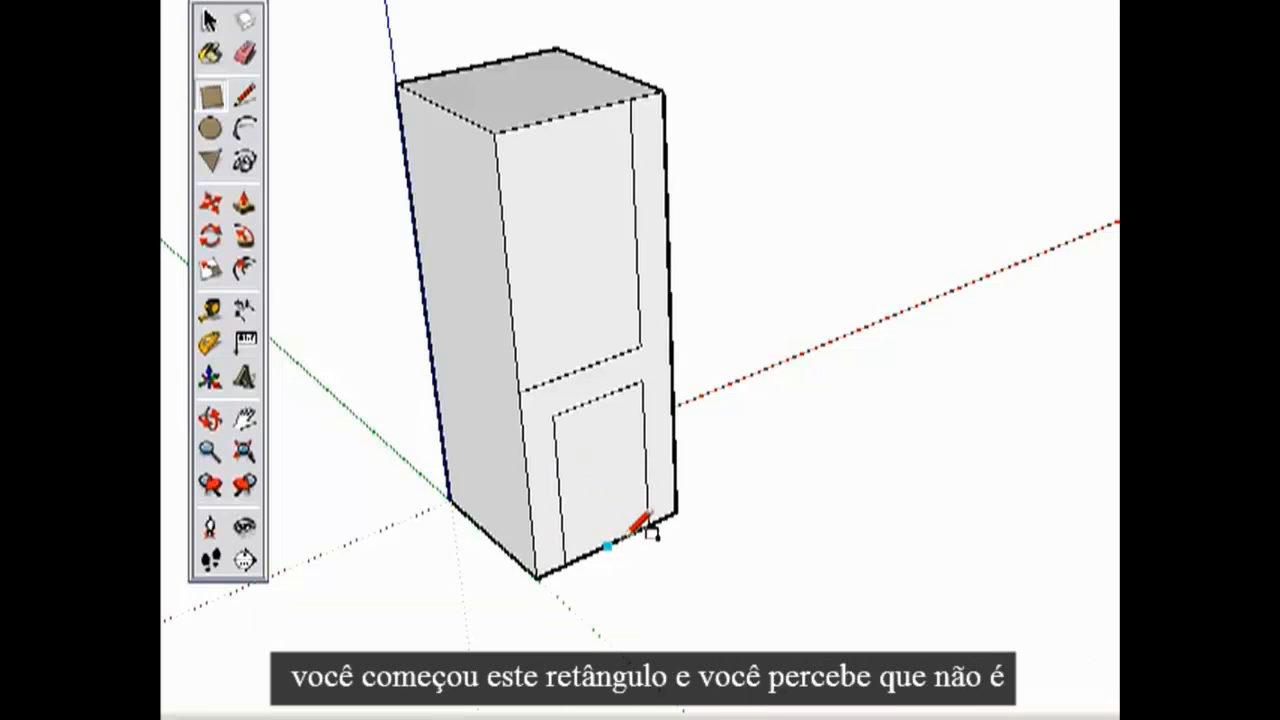
pyautogui.click(563, 538)
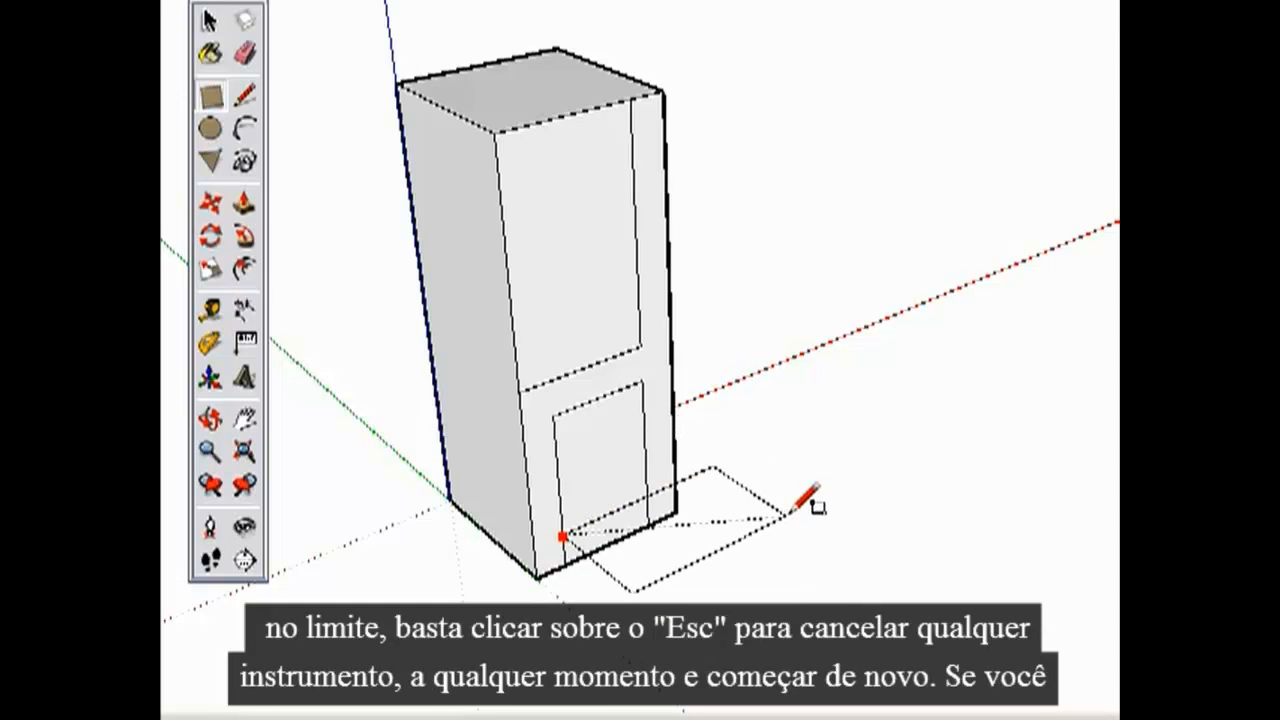
pyautogui.press('Escape')
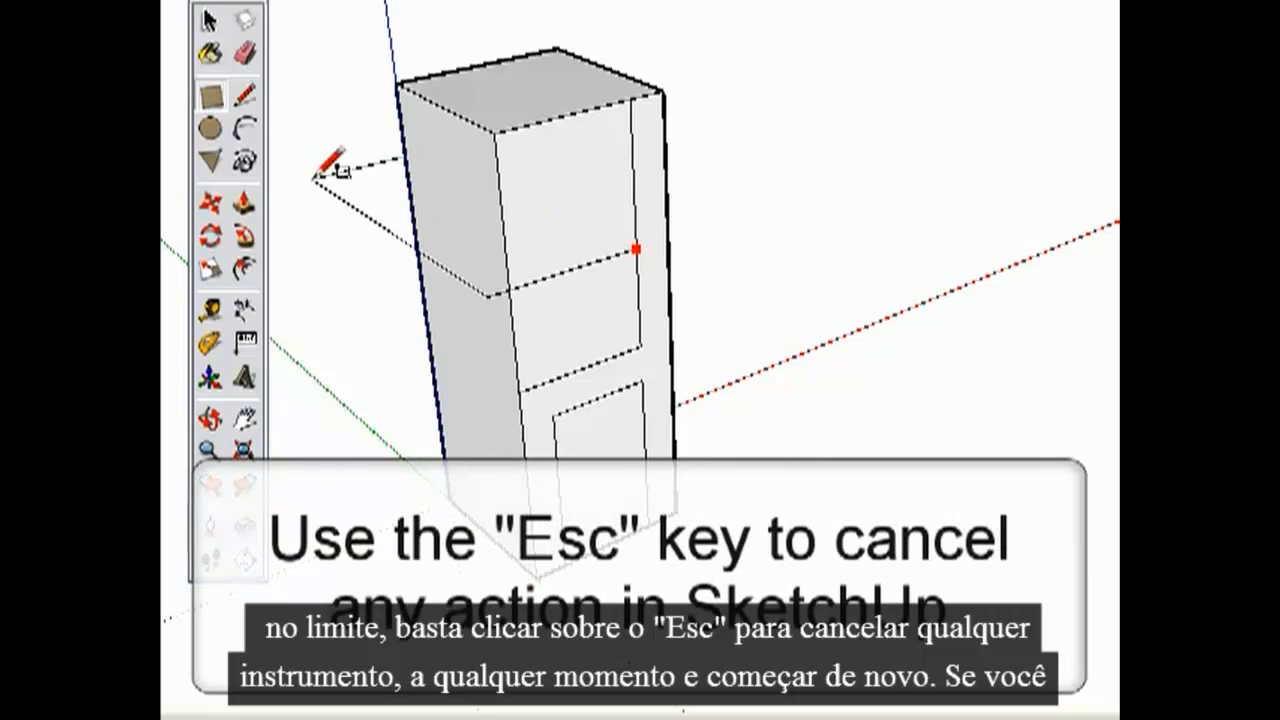
pyautogui.press('Escape')
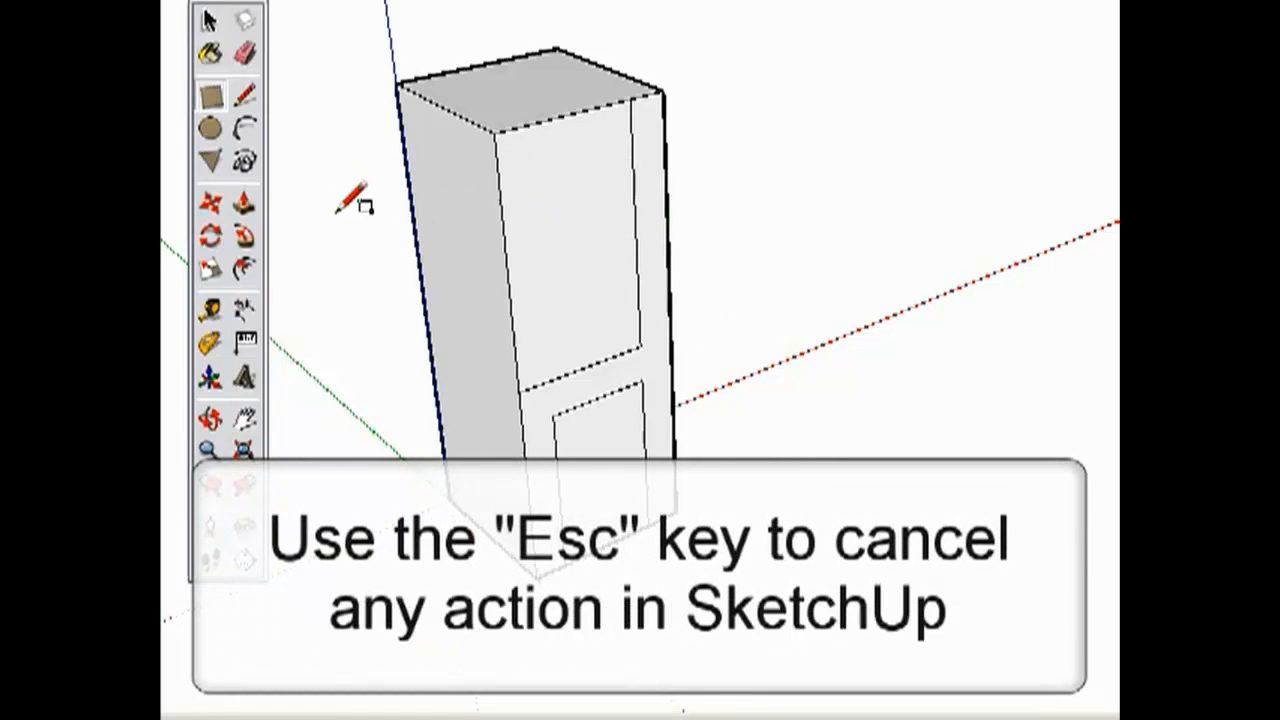
# Step: Try a tall rectangle down the block's side face from its upper edge, and undo it
pyautogui.click(578, 113)
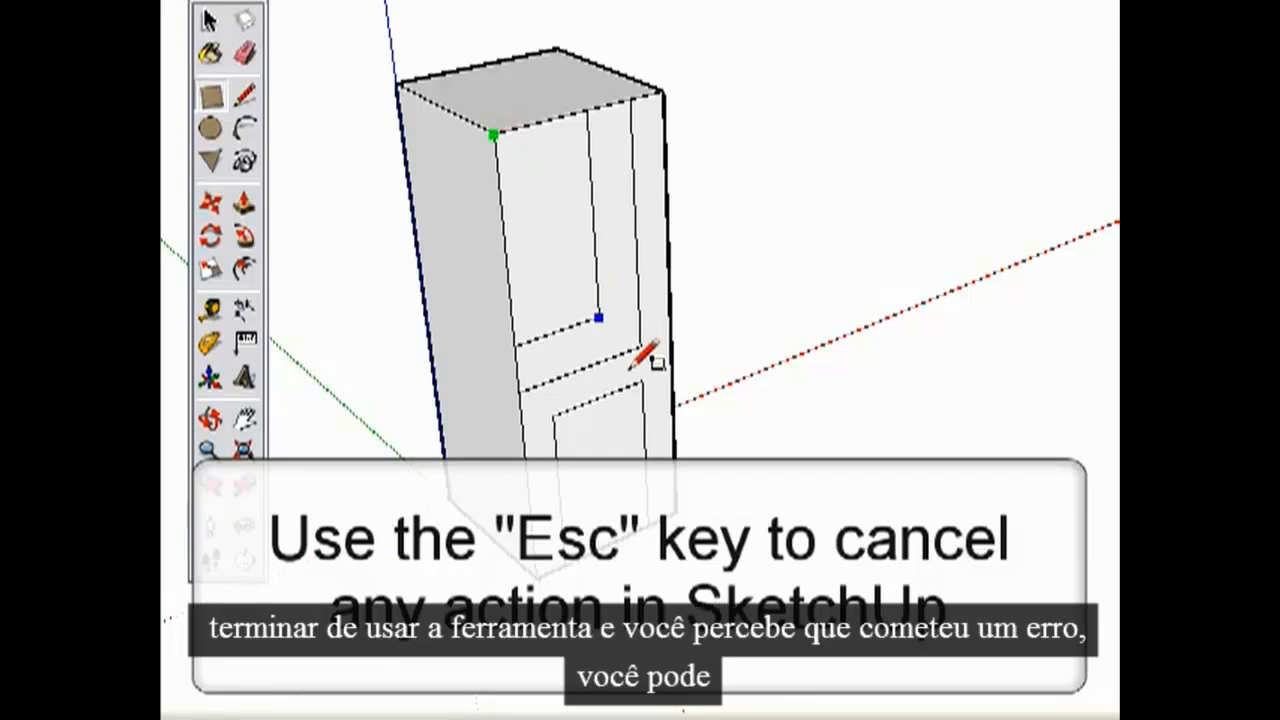
pyautogui.click(597, 455)
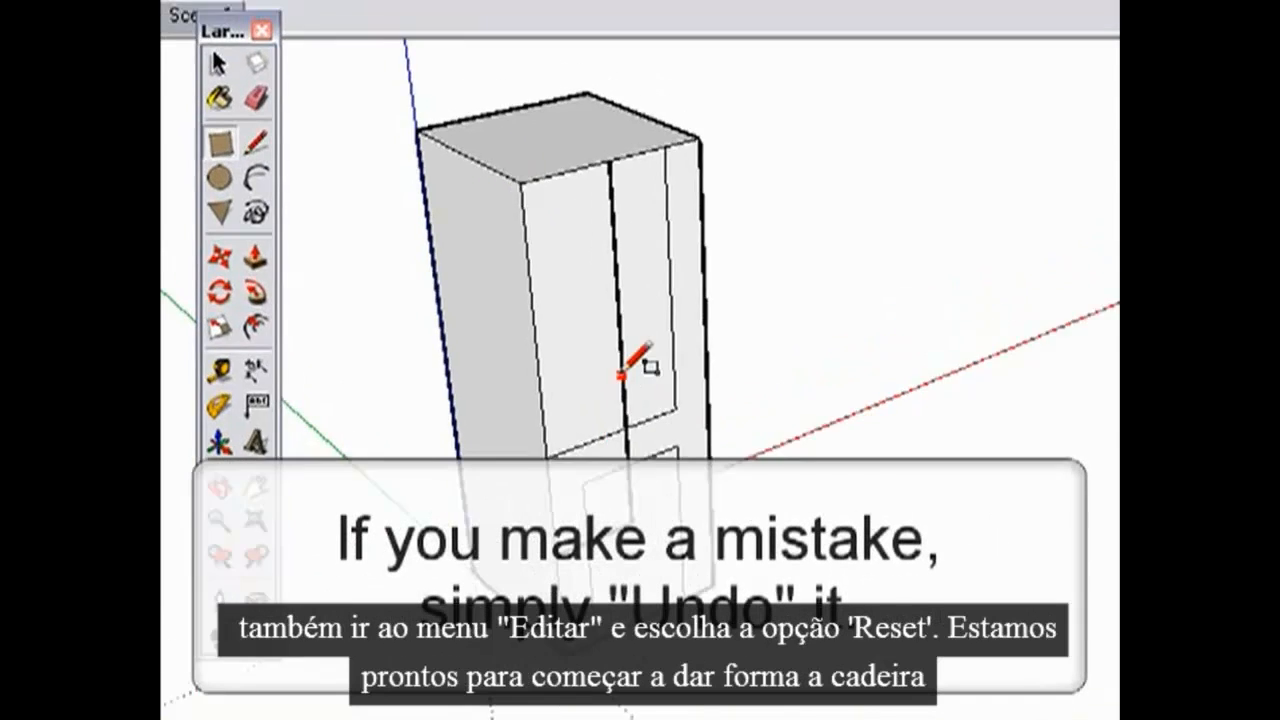
pyautogui.click(236, 1)
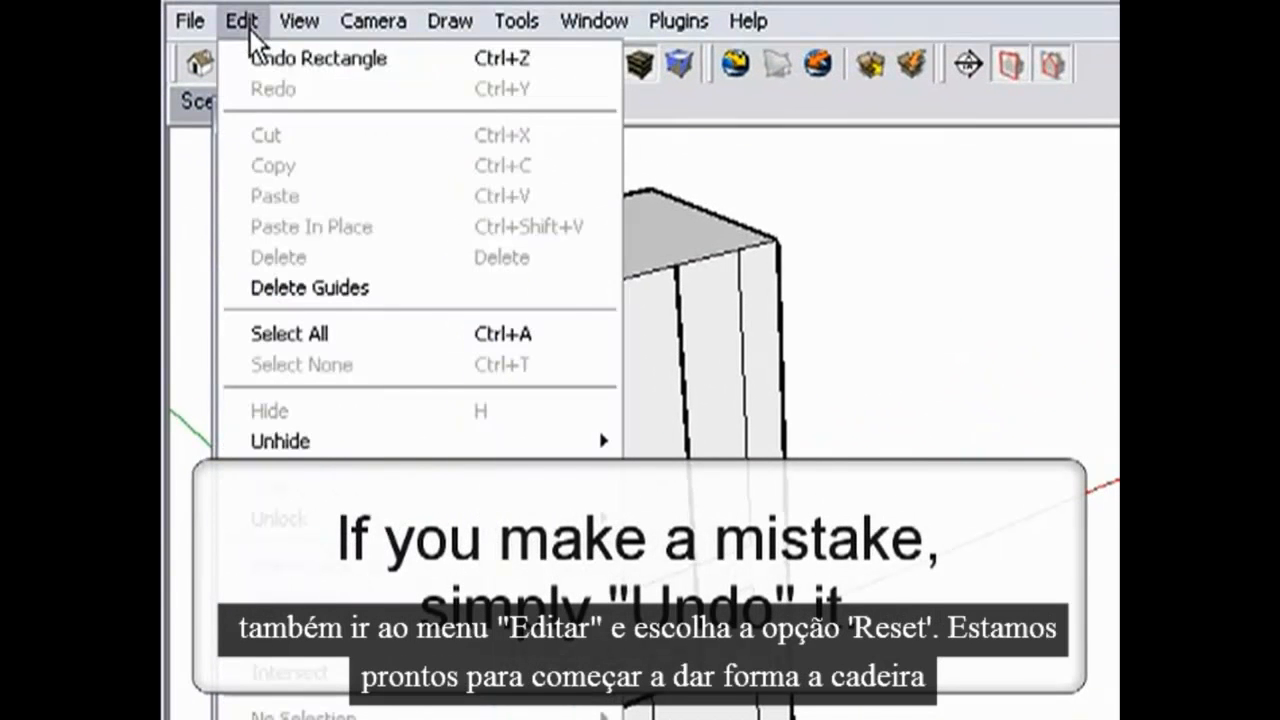
pyautogui.click(298, 61)
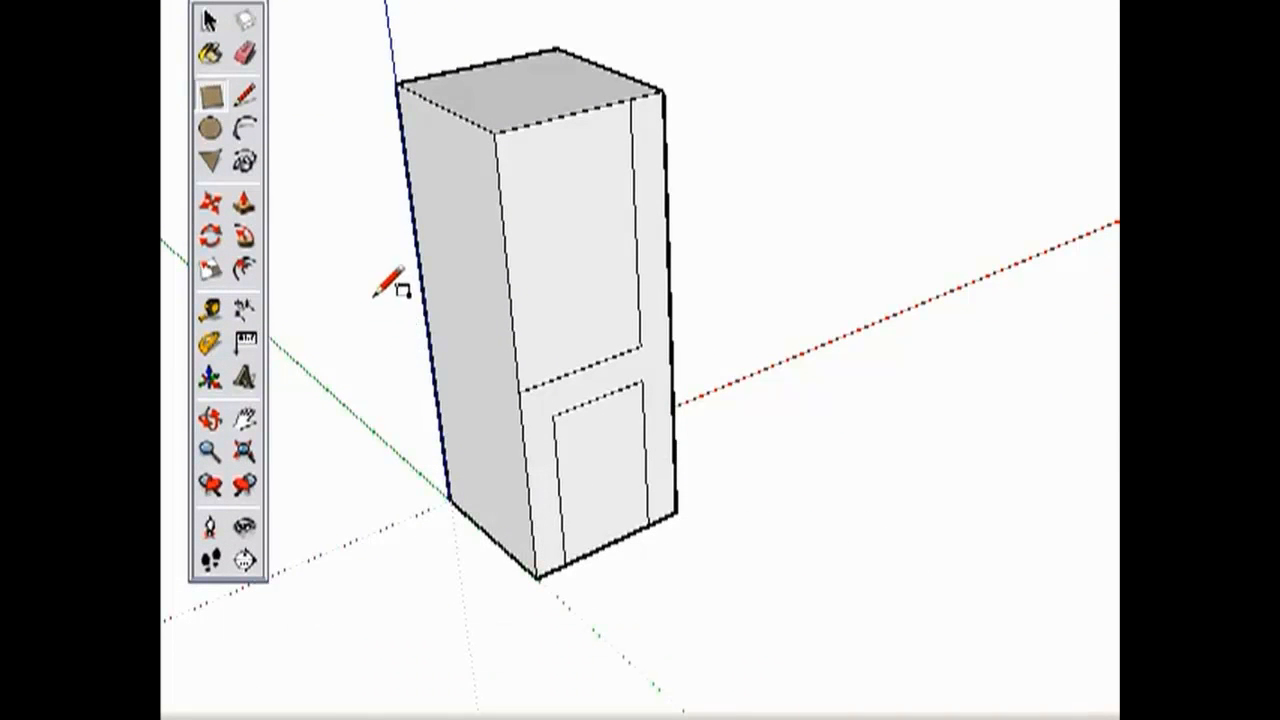
# Step: Push the side face's upper area through to the opposite side, cutting out the space above the seat
pyautogui.click(245, 205)
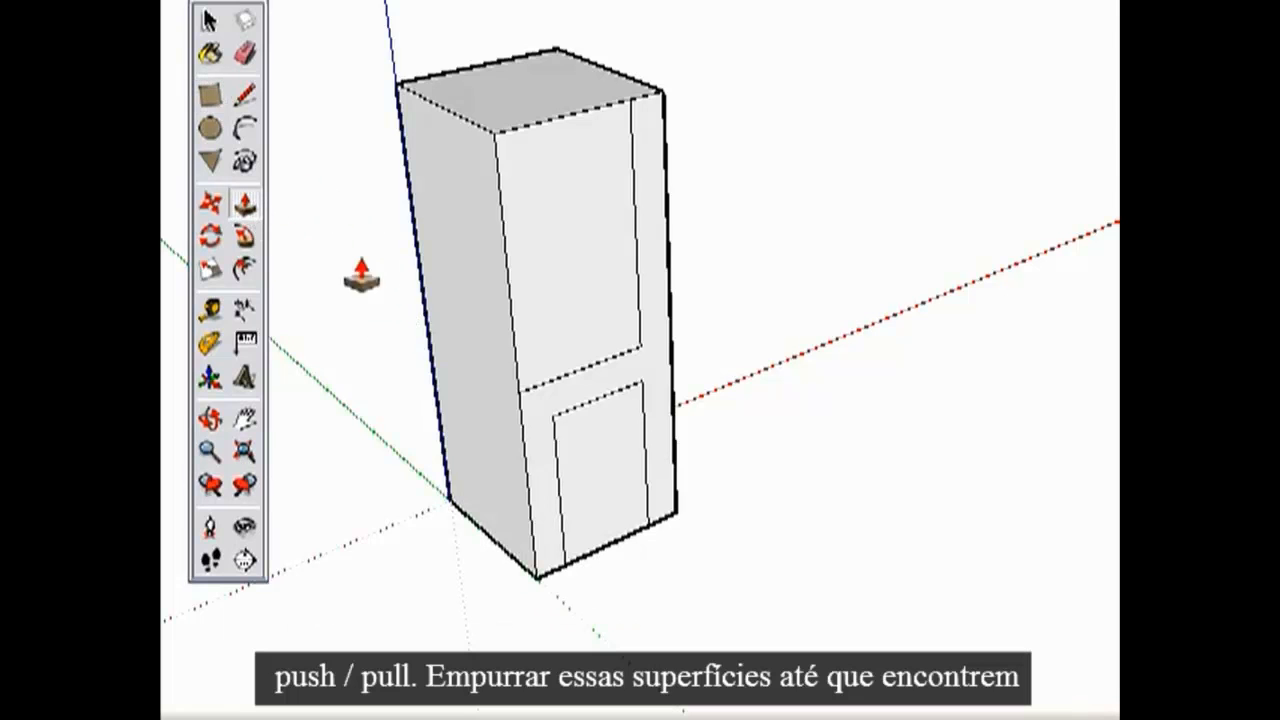
pyautogui.moveTo(586, 337); pyautogui.dragTo(480, 280)
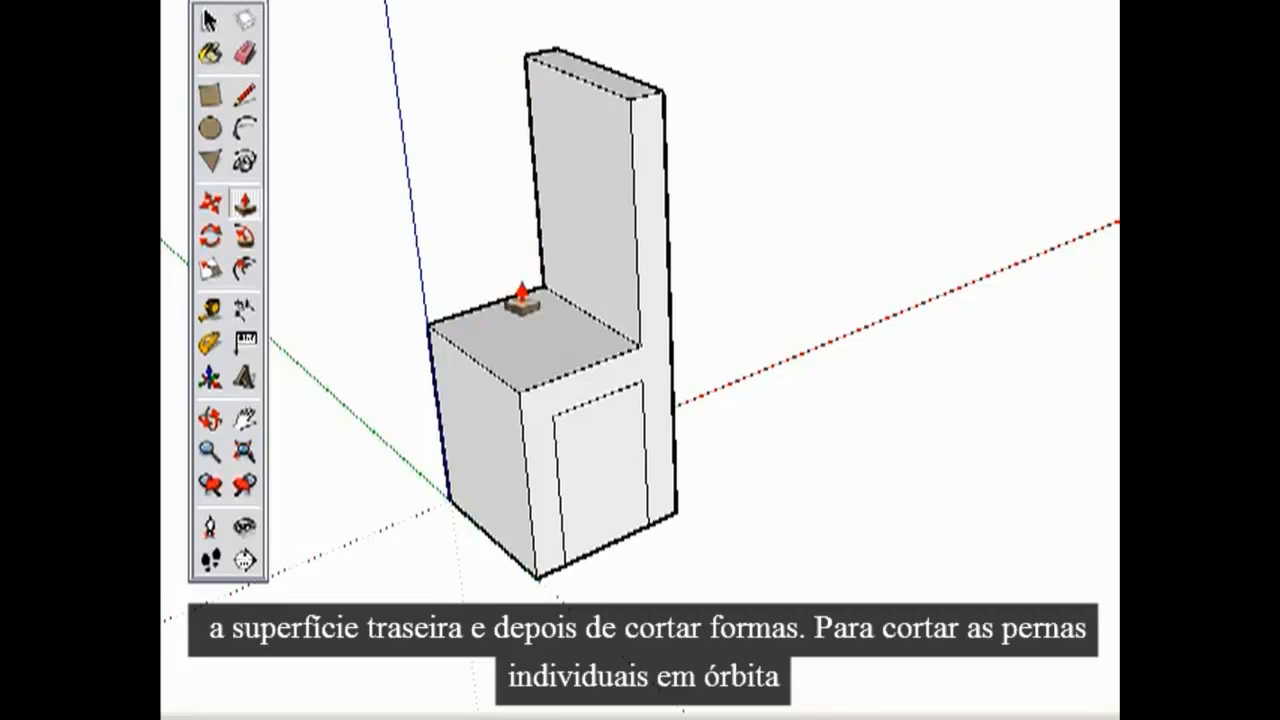
# Step: Draw an arc across the front of the backrest from one side edge to the other, bulging upward below the top edge
pyautogui.press('o')
pyautogui.moveTo(614, 474); pyautogui.dragTo(571, 82)
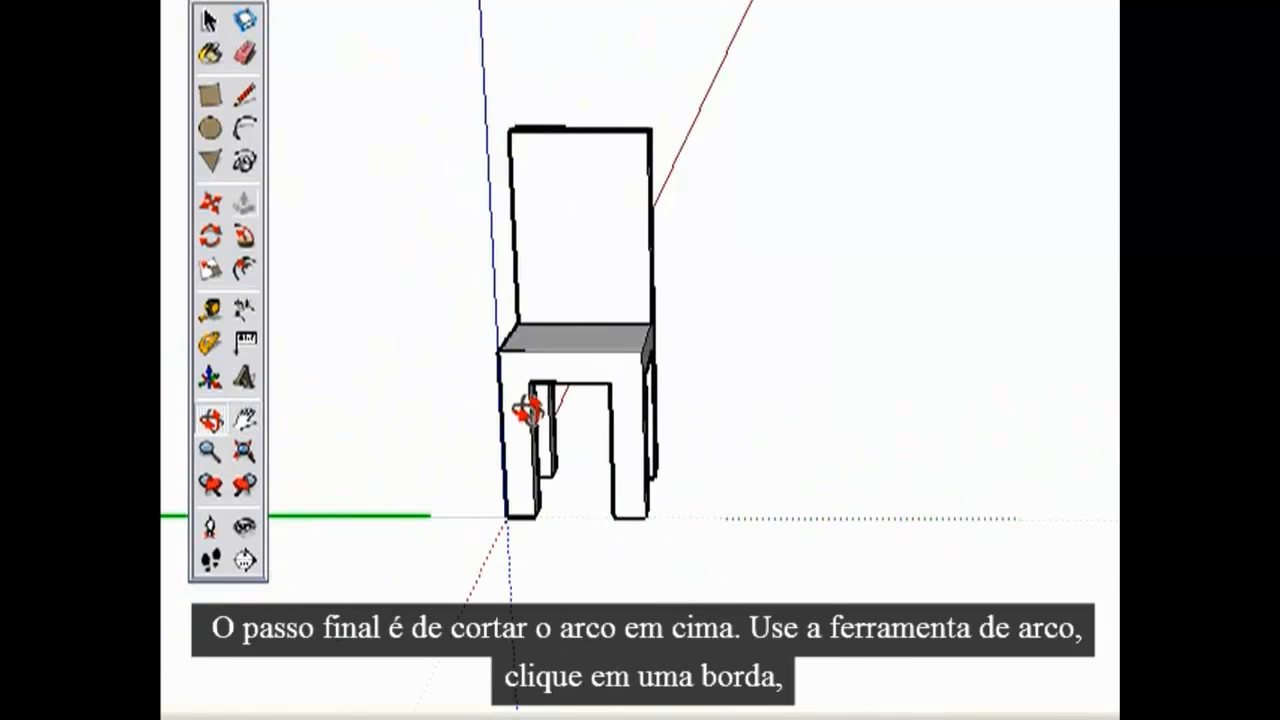
pyautogui.click(242, 130)
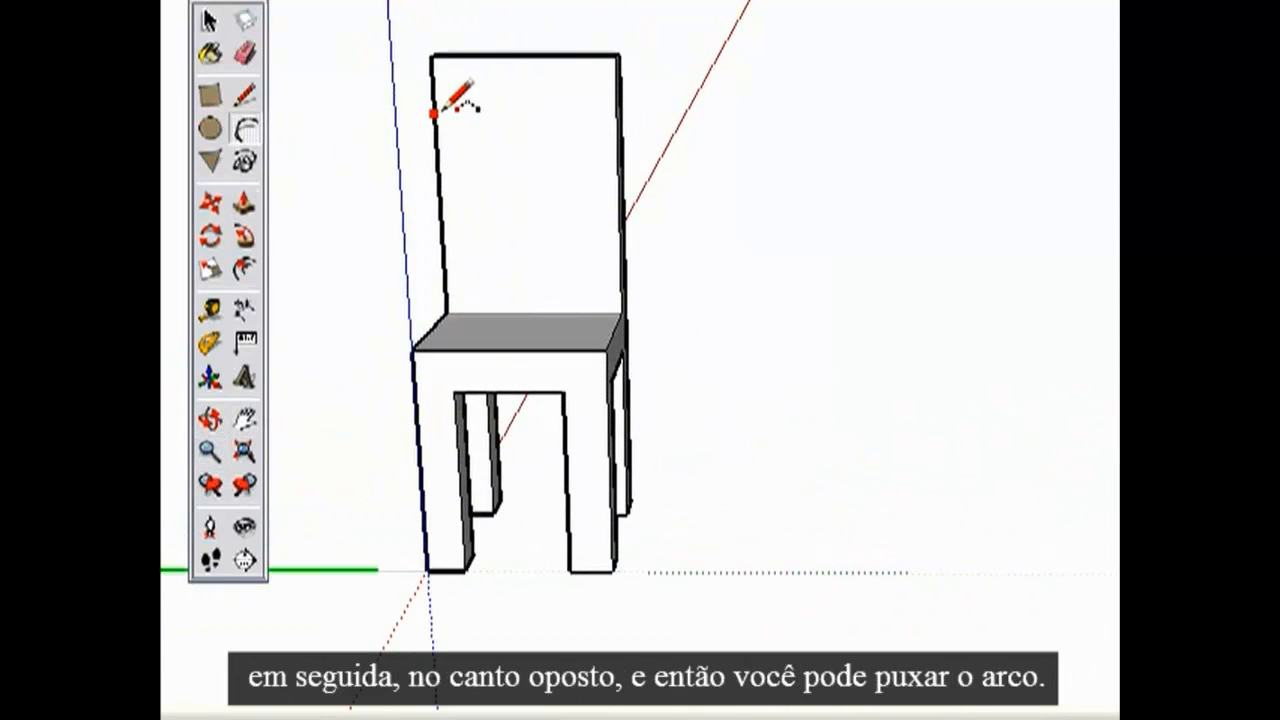
pyautogui.click(434, 126)
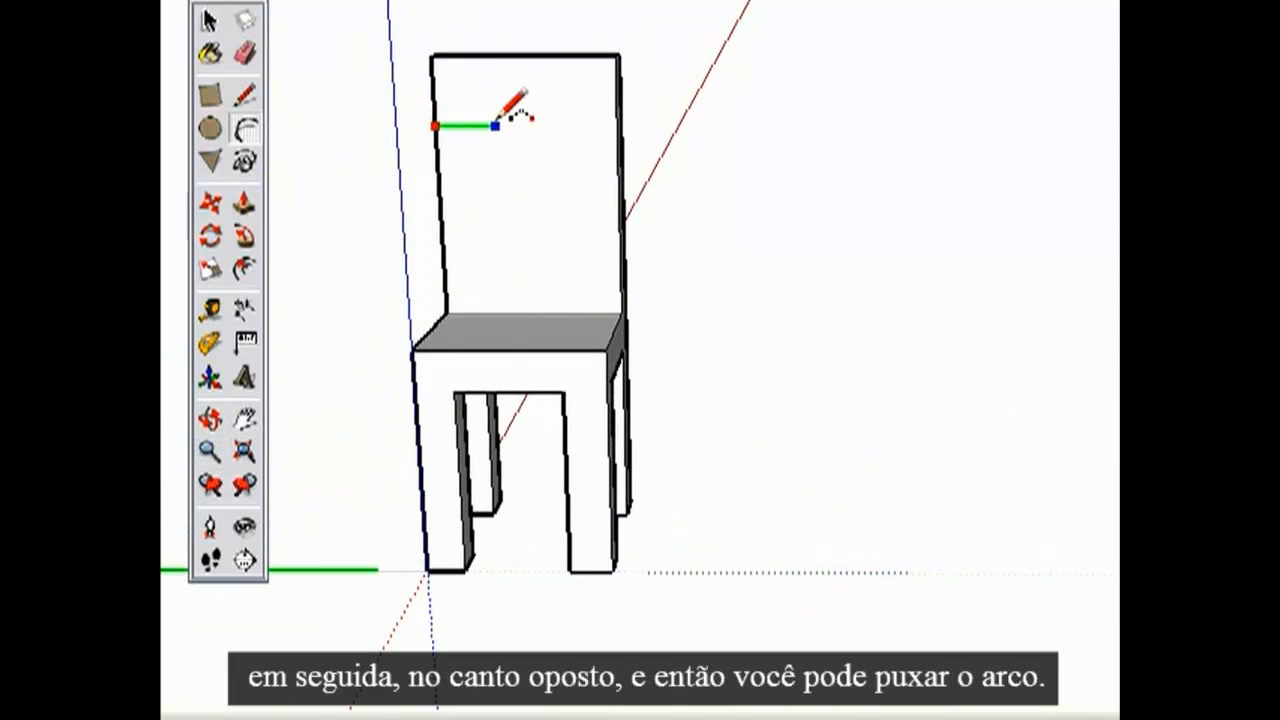
pyautogui.click(616, 126)
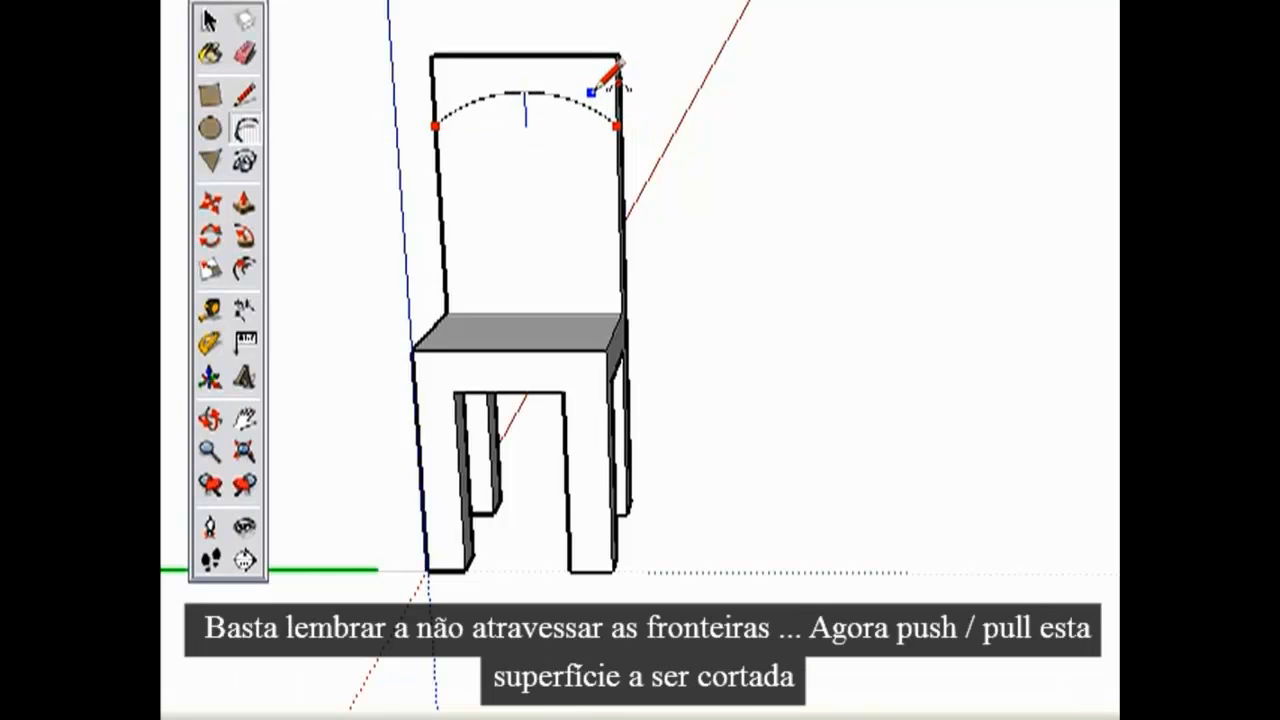
pyautogui.click(612, 214)
# Step: Push the area above the arc through the backrest's full thickness to leave a rounded top
pyautogui.moveTo(612, 214); pyautogui.dragTo(358, 308, button='middle')
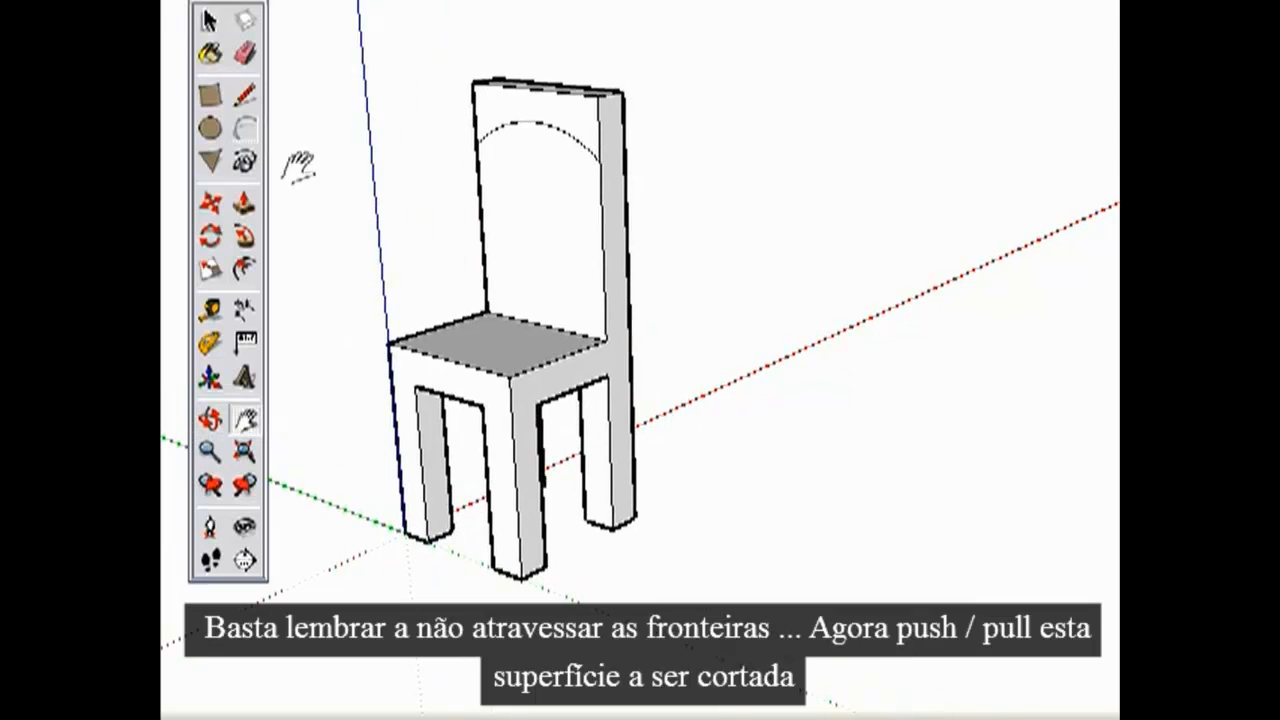
pyautogui.click(246, 208)
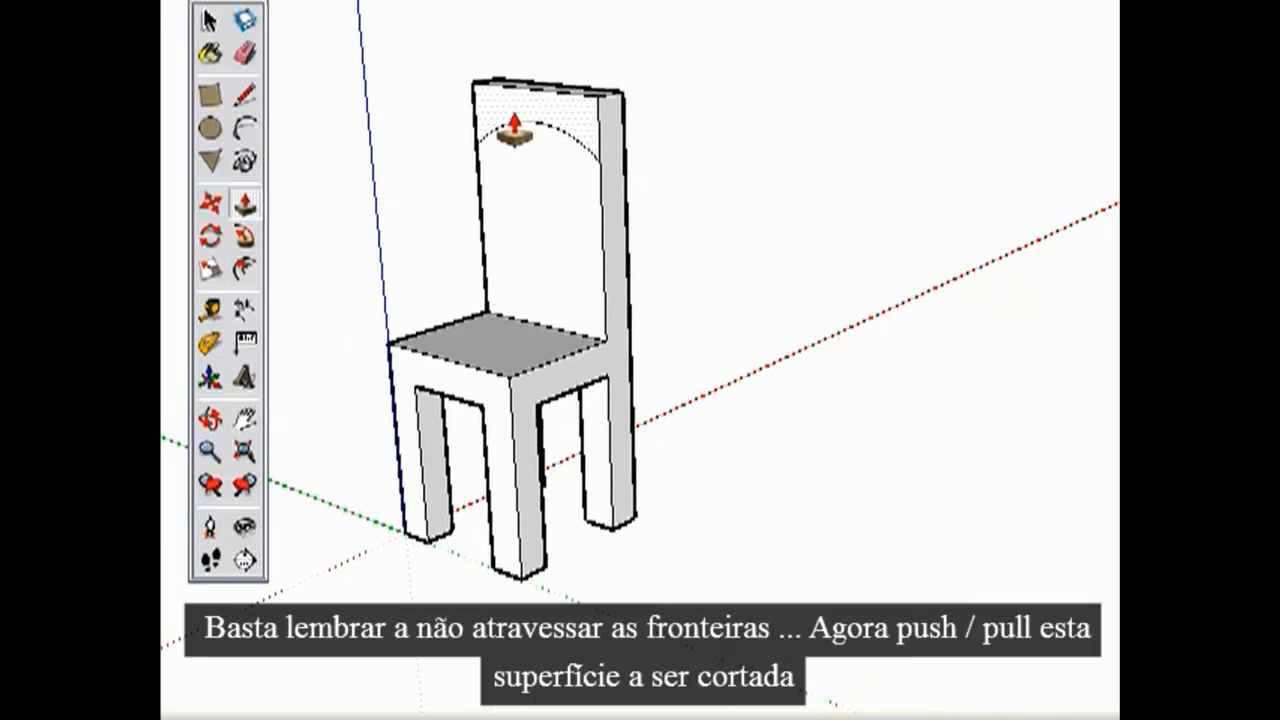
pyautogui.click(505, 112)
pyautogui.click(597, 124)
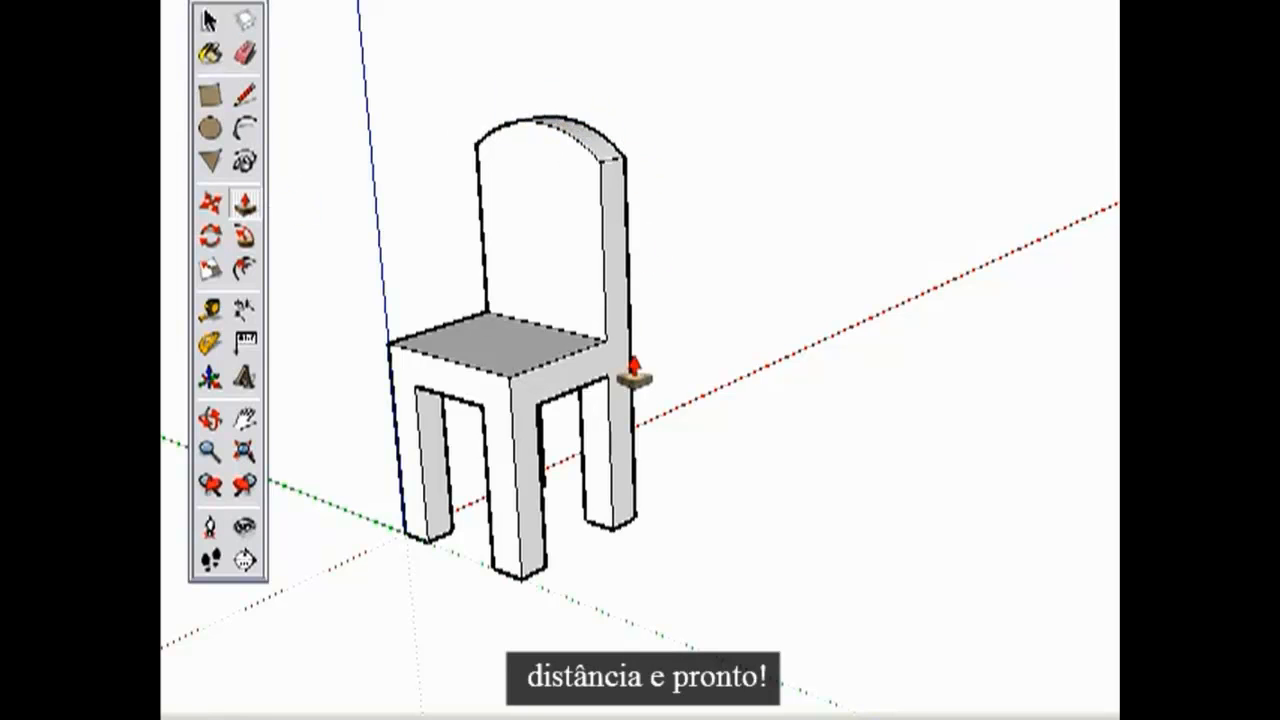
pyautogui.press('h')
pyautogui.moveTo(553, 318); pyautogui.dragTo(631, 321)
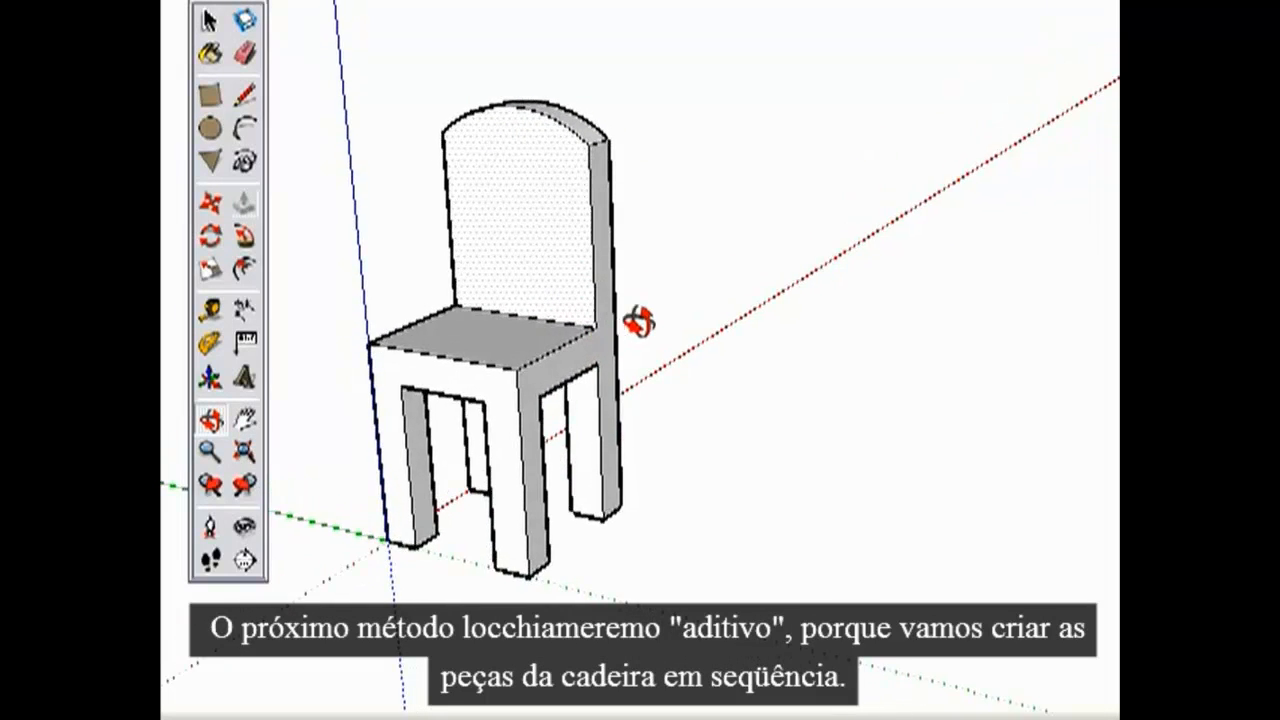
pyautogui.press('space')
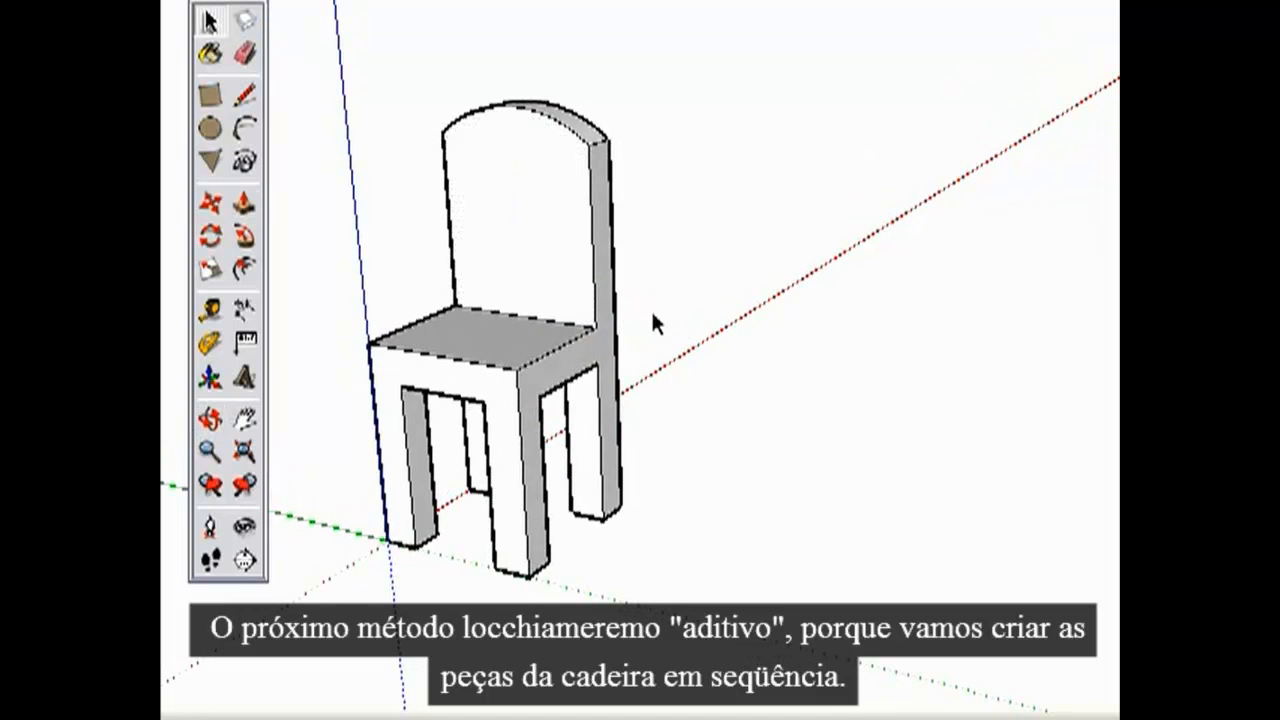
# Step: Draw a rectangle on the ground from the origin and pull it up into a thin seat slab
pyautogui.click(425, 477)
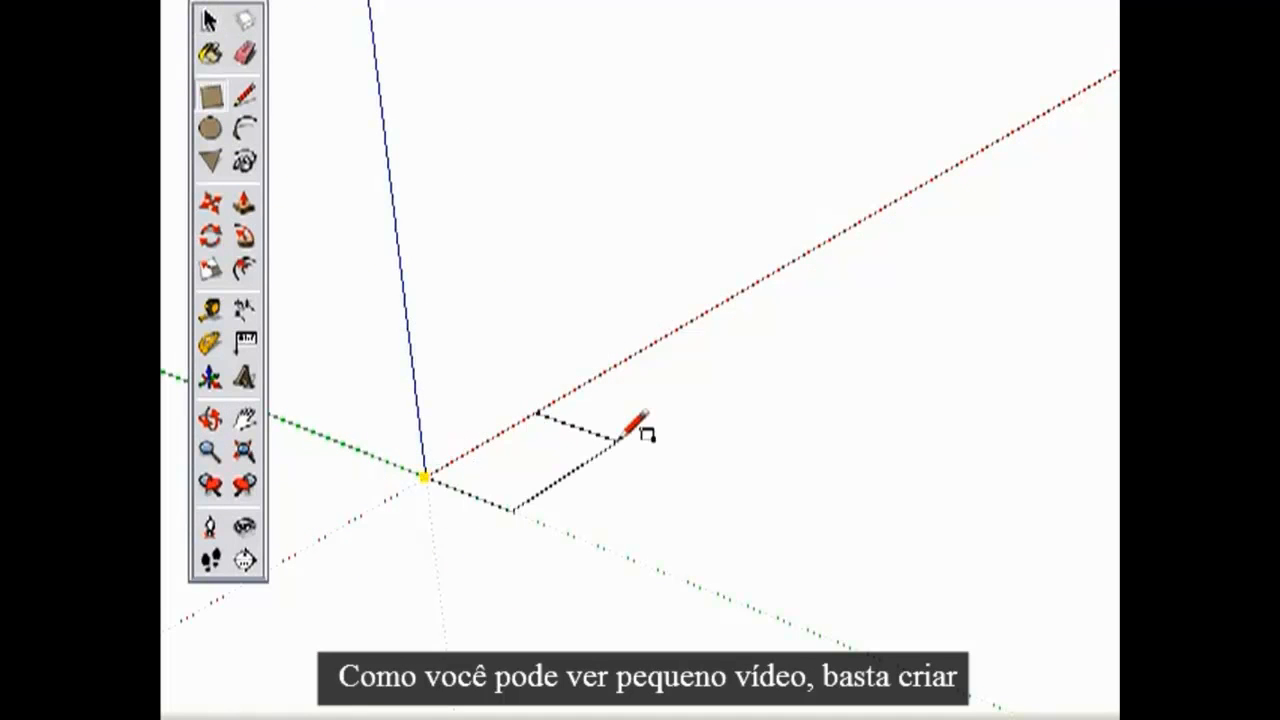
pyautogui.click(620, 438)
pyautogui.press('p')
pyautogui.moveTo(551, 457); pyautogui.dragTo(580, 423)
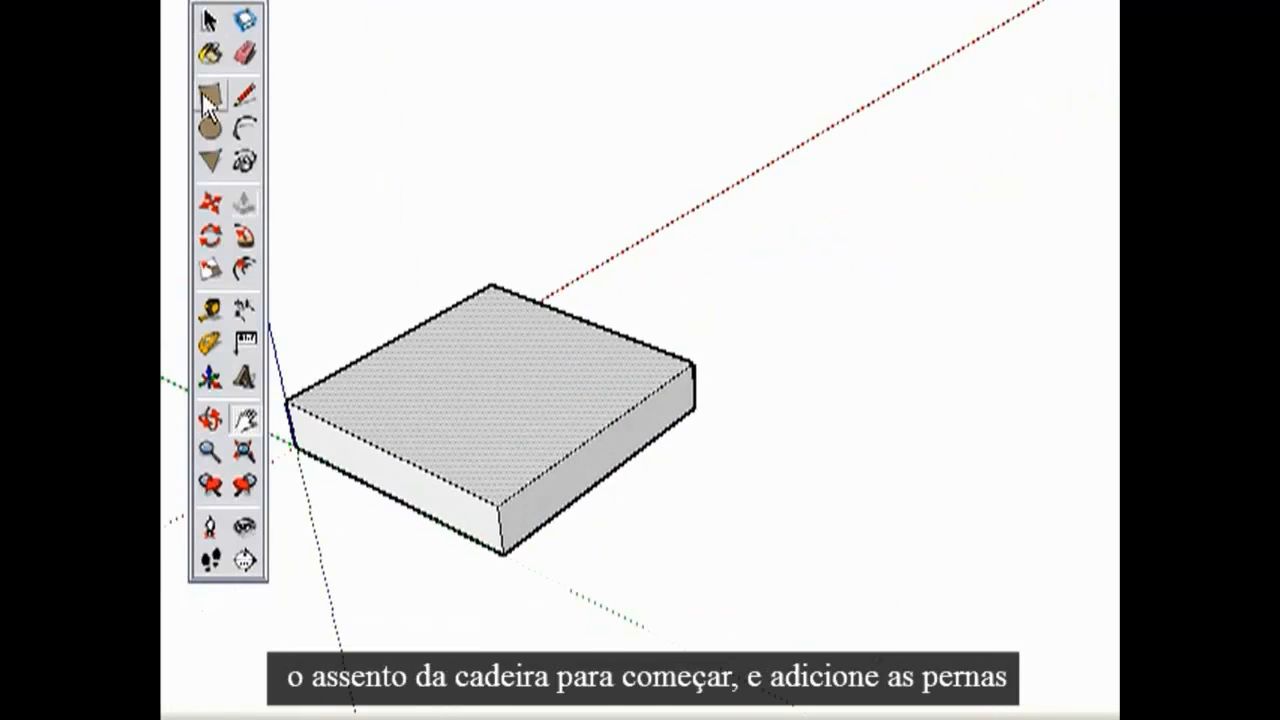
# Step: Draw a narrow rectangle along the slab's back edge and pull it up into a tall backrest
pyautogui.click(204, 95)
pyautogui.click(491, 285)
pyautogui.click(653, 392)
pyautogui.press('p')
pyautogui.moveTo(612, 350); pyautogui.dragTo(617, 50)
# Step: Place construction guides parallel to the edges of the seat's underside with the Tape Measure
pyautogui.moveTo(640, 500); pyautogui.dragTo(655, 240, button='middle')
pyautogui.press('z')
pyautogui.press('t')
pyautogui.click(650, 261)
pyautogui.click(755, 451)
pyautogui.click(738, 425)
# Step: Draw rectangles between the guides at the underside's four corners and pull them out into legs of equal length
pyautogui.press('r')
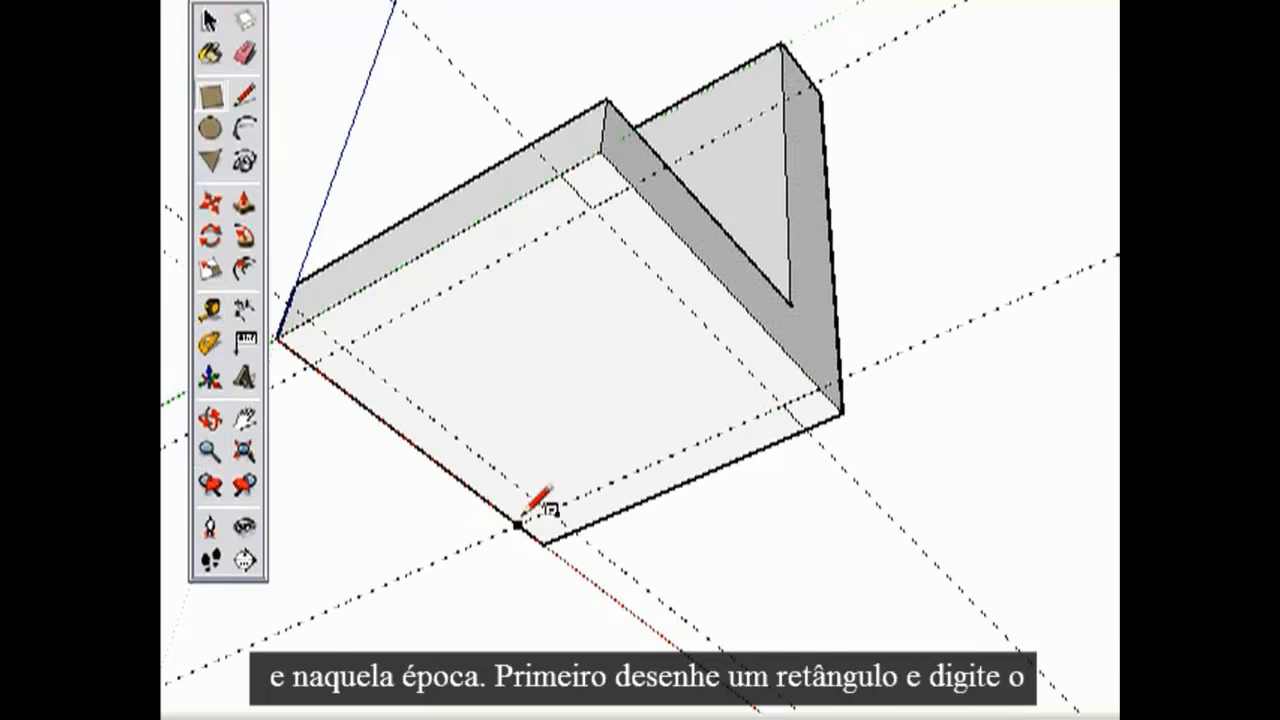
pyautogui.keyDown('shift'); pyautogui.moveTo(310, 320); pyautogui.dragTo(437, 315, button='middle'); pyautogui.keyUp('shift')
pyautogui.moveTo(442, 341); pyautogui.dragTo(480, 525)
pyautogui.moveTo(740, 175); pyautogui.dragTo(432, 610)
pyautogui.moveTo(658, 523); pyautogui.dragTo(737, 455)
pyautogui.moveTo(933, 404); pyautogui.dragTo(737, 455)
# Step: Erase the construction guides around the chair
pyautogui.press('z')
pyautogui.moveTo(737, 380); pyautogui.dragTo(737, 455)
pyautogui.press('e')
pyautogui.click(832, 272)
pyautogui.moveTo(537, 334); pyautogui.dragTo(666, 334, button='middle')
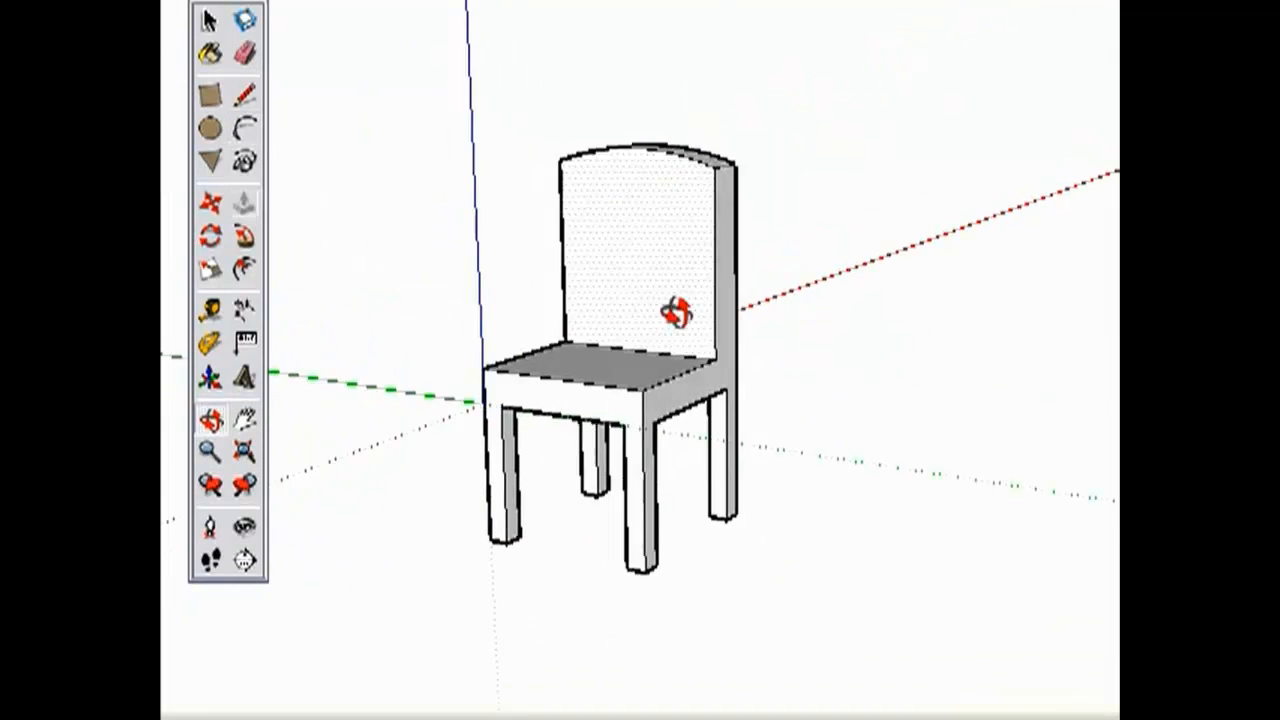
pyautogui.moveTo(677, 312); pyautogui.dragTo(645, 374, button='middle')
pyautogui.keyDown('shift'); pyautogui.moveTo(645, 374); pyautogui.dragTo(534, 358, button='middle'); pyautogui.keyUp('shift')
pyautogui.moveTo(571, 302); pyautogui.dragTo(620, 366)
pyautogui.moveTo(622, 378); pyautogui.dragTo(517, 354, button='middle')
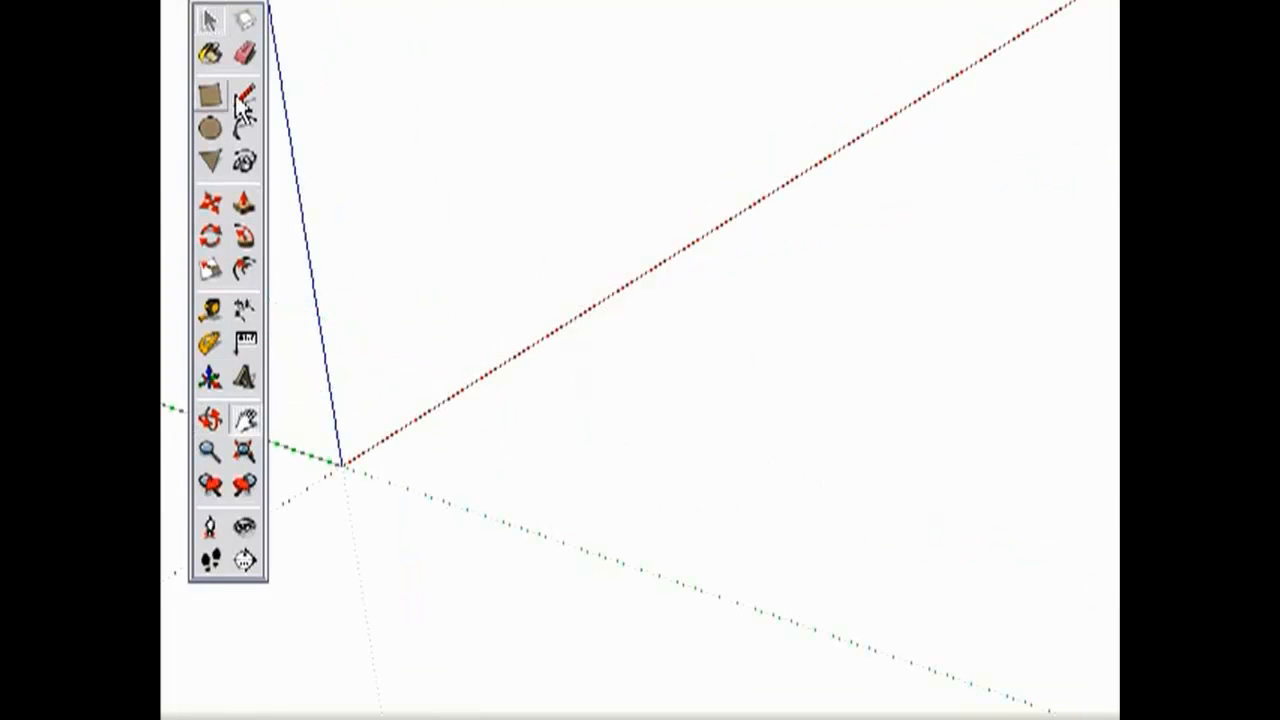
# Step: Draw an 18 by 18 square on the ground from the origin and pull it up into a thin seat slab
pyautogui.click(242, 97)
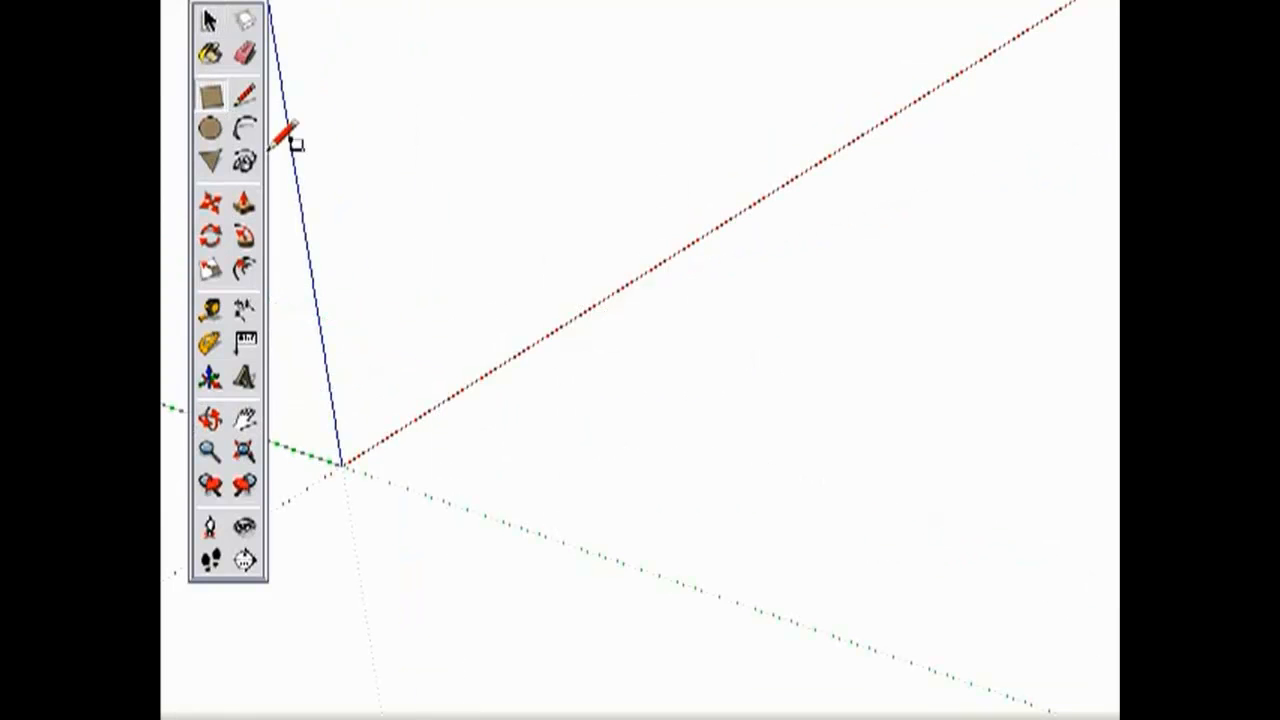
pyautogui.click(341, 466)
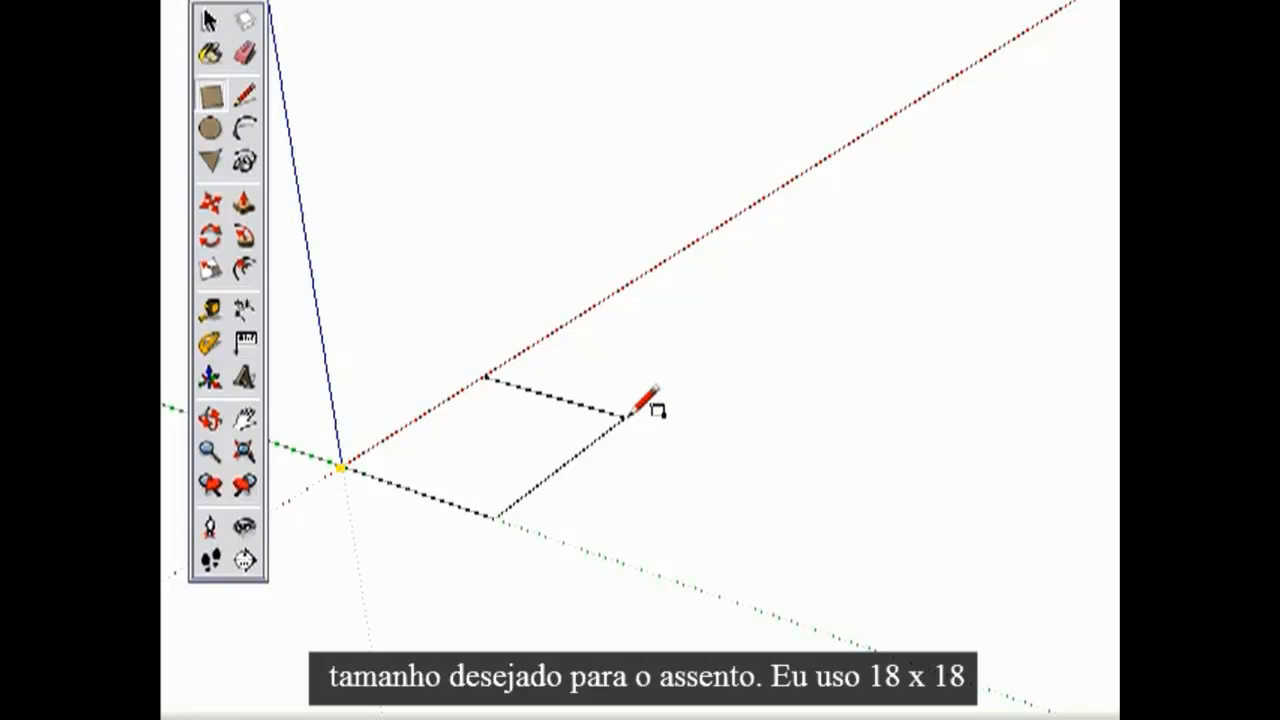
pyautogui.write('18,18')
pyautogui.press('Return')
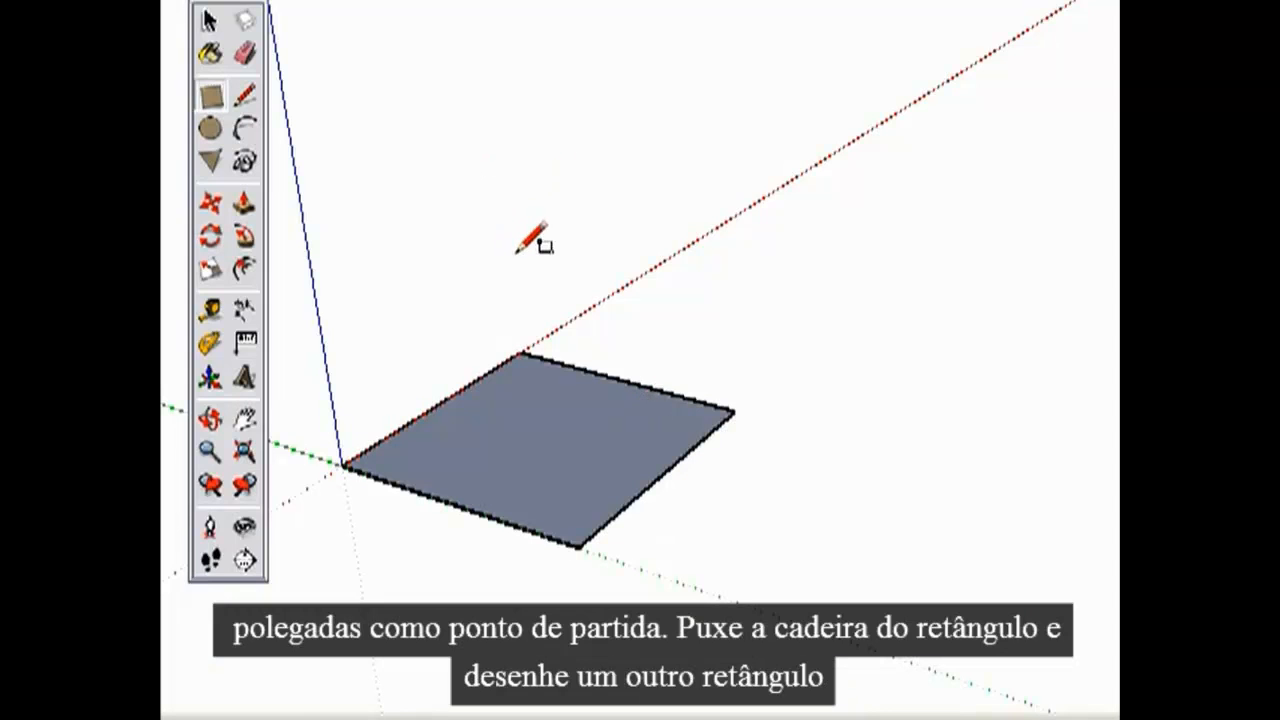
pyautogui.click(244, 203)
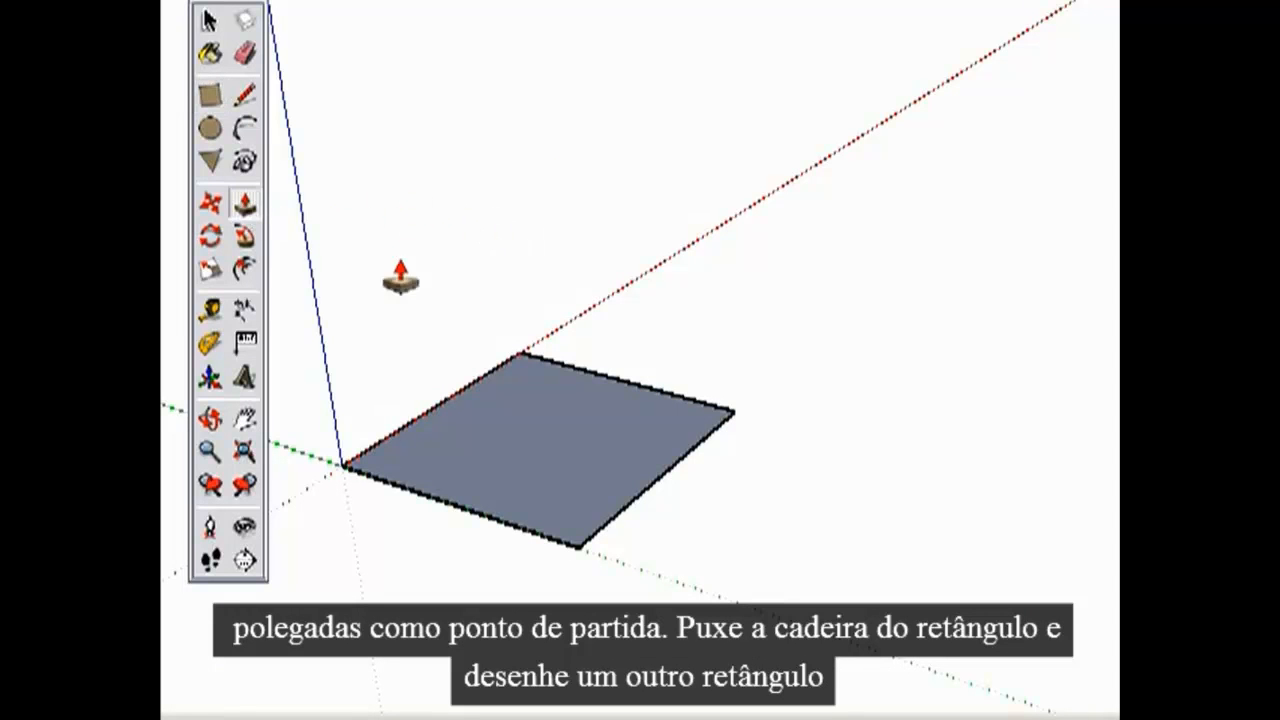
pyautogui.moveTo(521, 420); pyautogui.dragTo(517, 385)
# Step: Draw a narrow rectangle across the back of the new seat's top face and pull it up to form the backrest
pyautogui.press('r')
pyautogui.click(517, 329)
pyautogui.click(718, 402)
pyautogui.click(244, 204)
pyautogui.moveTo(684, 395); pyautogui.dragTo(692, 50)
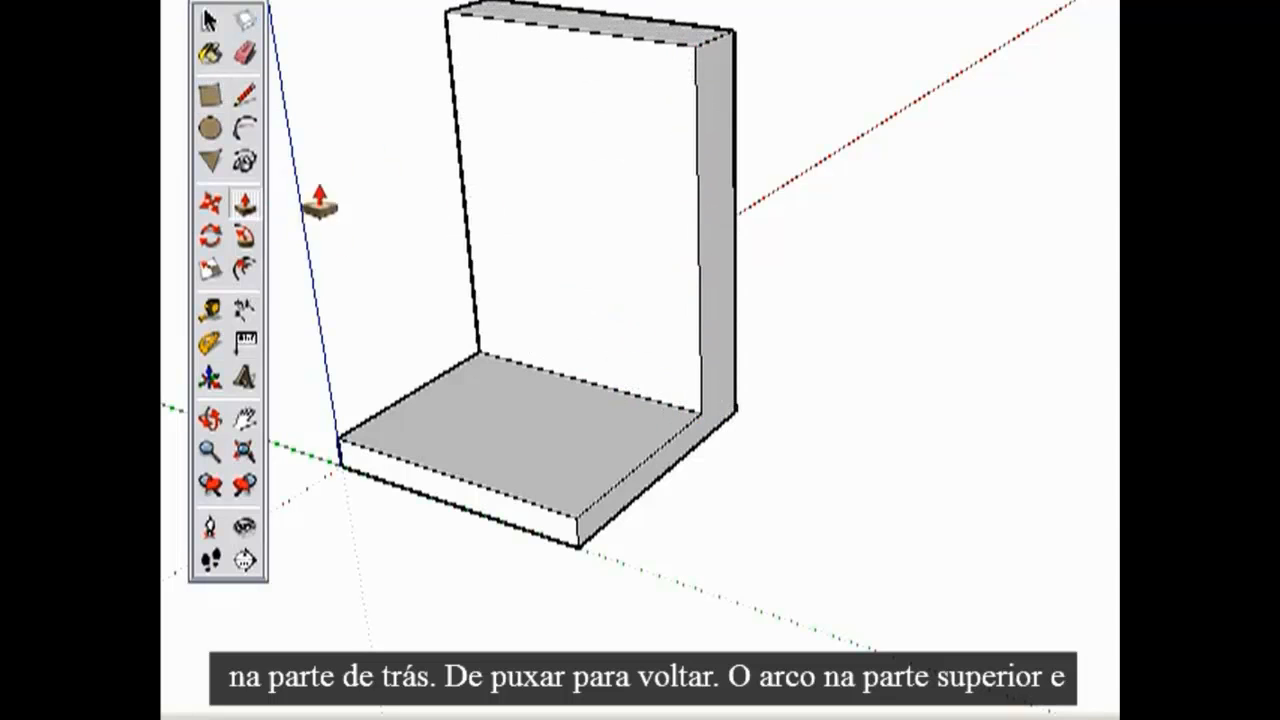
# Step: Draw an upward arc across the upper front of the backrest and push the area above it through the full thickness
pyautogui.click(245, 128)
pyautogui.click(452, 86)
pyautogui.click(697, 128)
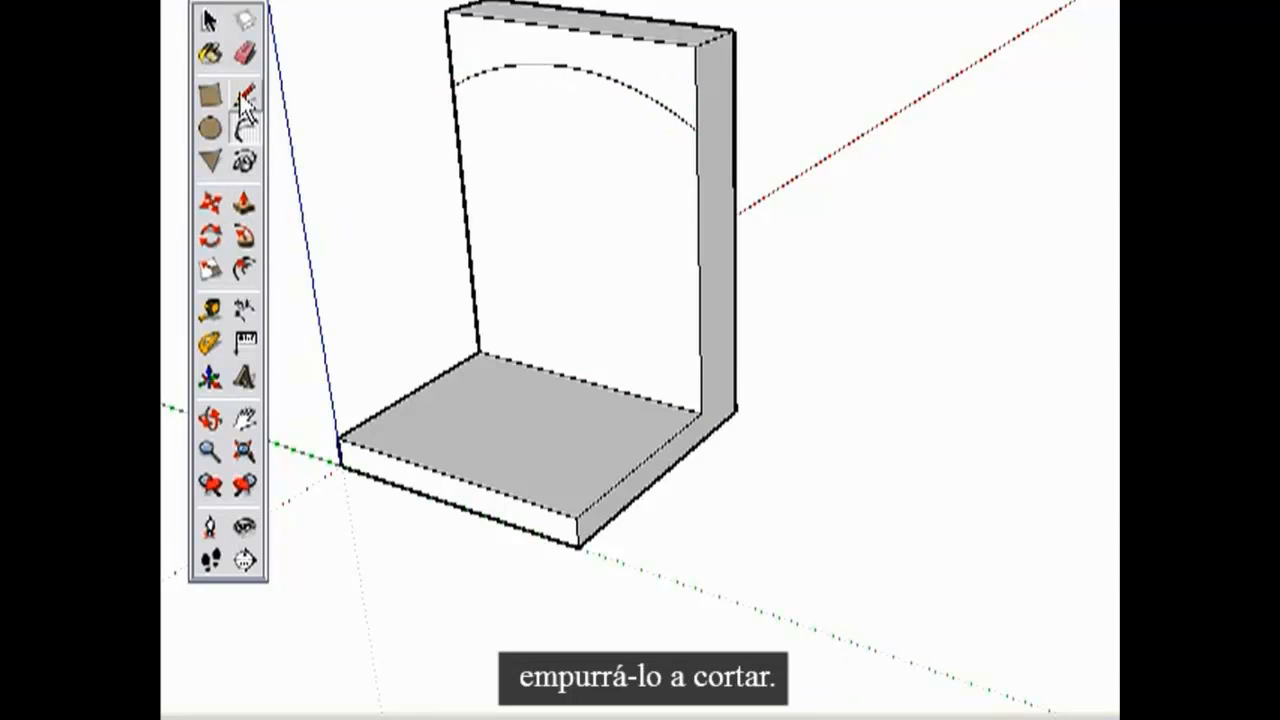
pyautogui.click(243, 205)
pyautogui.moveTo(643, 100); pyautogui.dragTo(706, 80)
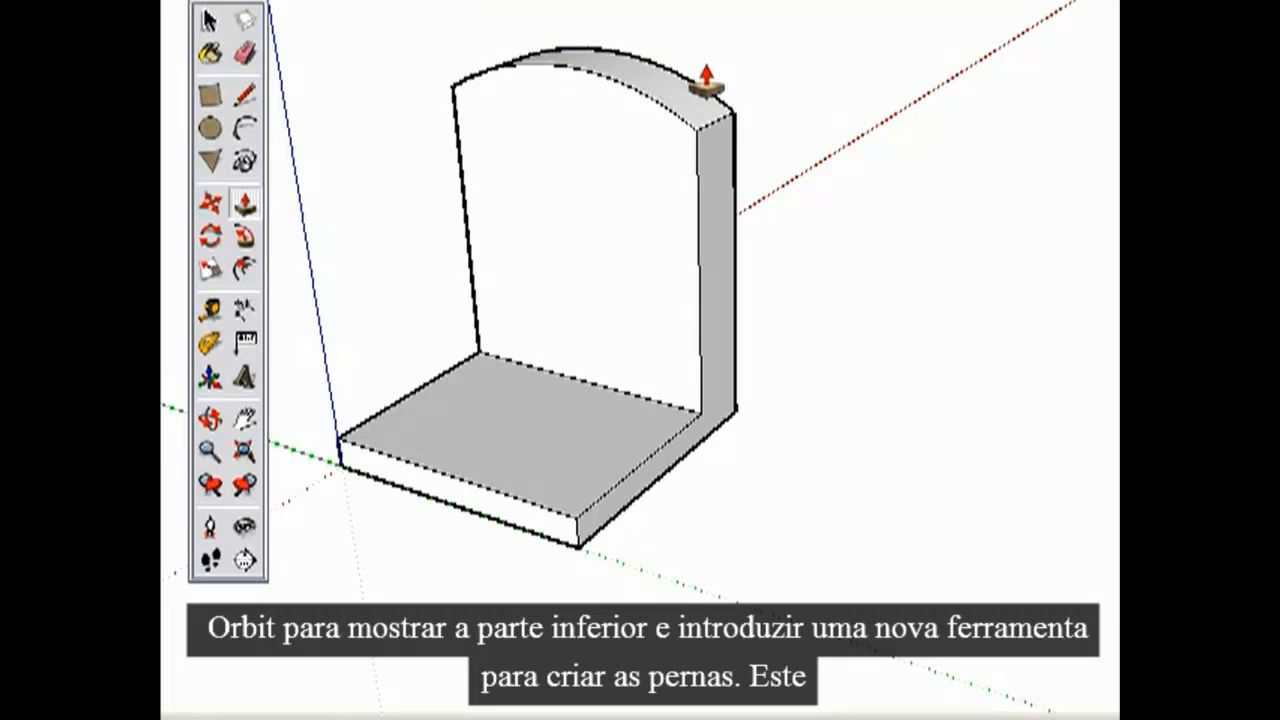
# Step: Place construction guides at a distance of 2 inside each edge of the seat's underside with the Tape Measure
pyautogui.press('o')
pyautogui.moveTo(597, 460); pyautogui.dragTo(617, 195)
pyautogui.press('h')
pyautogui.moveTo(632, 286); pyautogui.dragTo(660, 206)
pyautogui.press('z')
pyautogui.press('h')
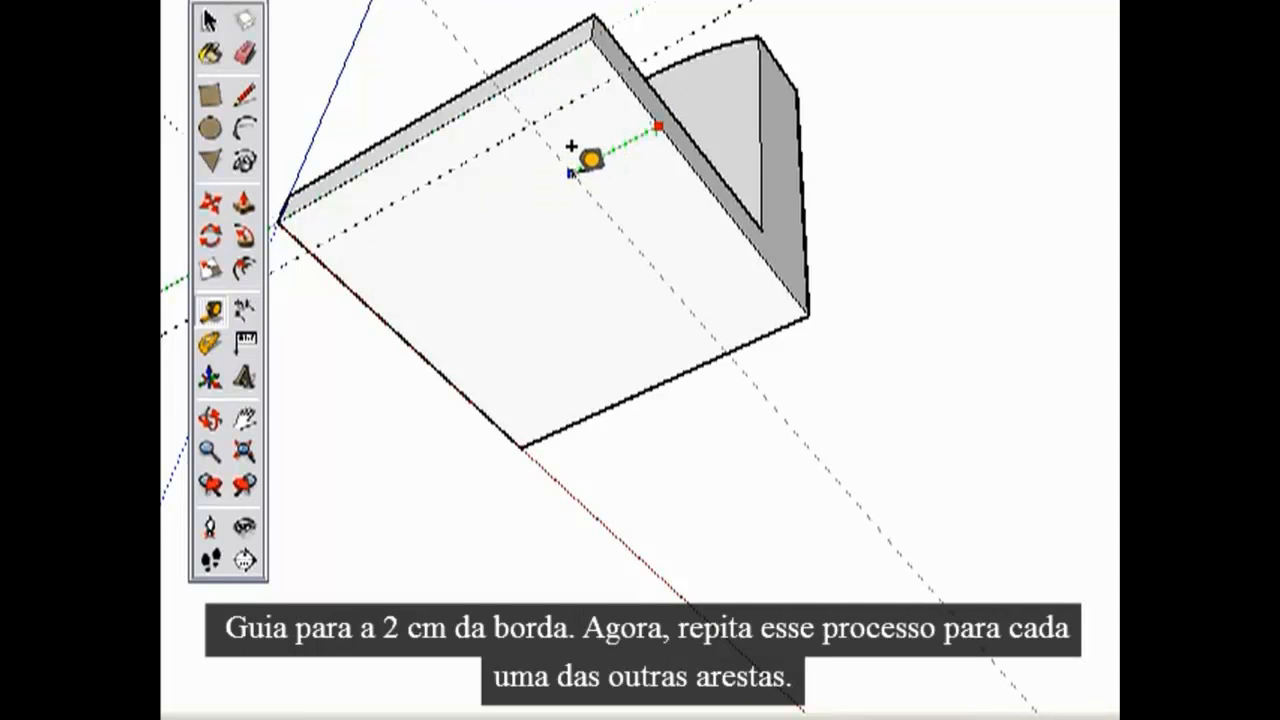
pyautogui.click(716, 356)
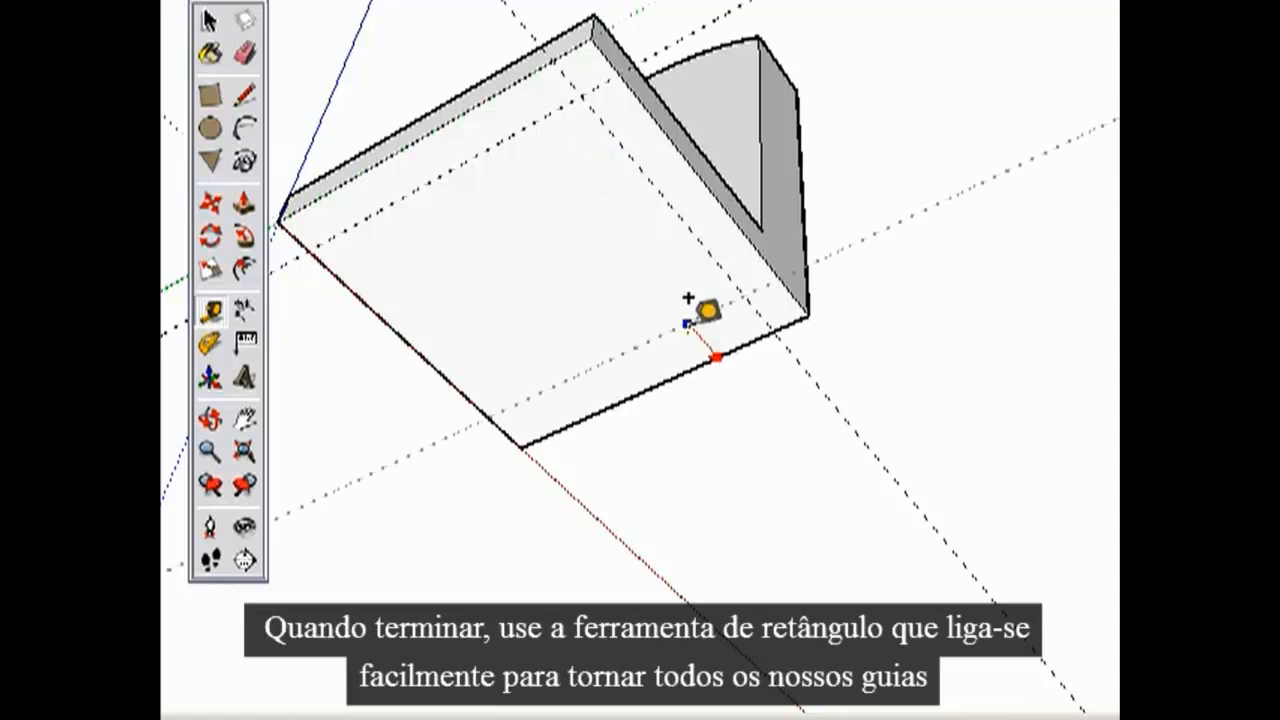
pyautogui.write('2')
pyautogui.press('Return')
pyautogui.write('2')
pyautogui.press('Return')
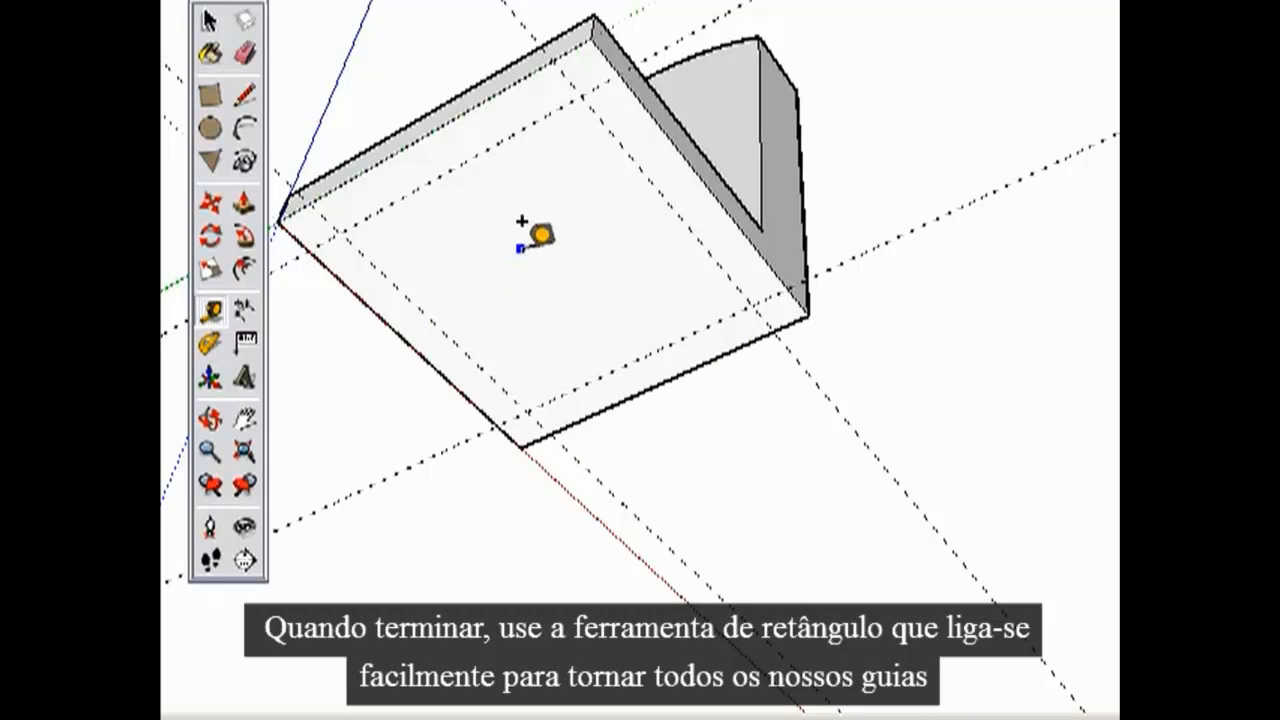
# Step: Draw a leg rectangle at each corner of the seat's underside, snapped to the guide intersections
pyautogui.keyDown('shift'); pyautogui.moveTo(604, 284); pyautogui.dragTo(645, 309, button='middle'); pyautogui.keyUp('shift')
pyautogui.scroll(2, 645, 309)
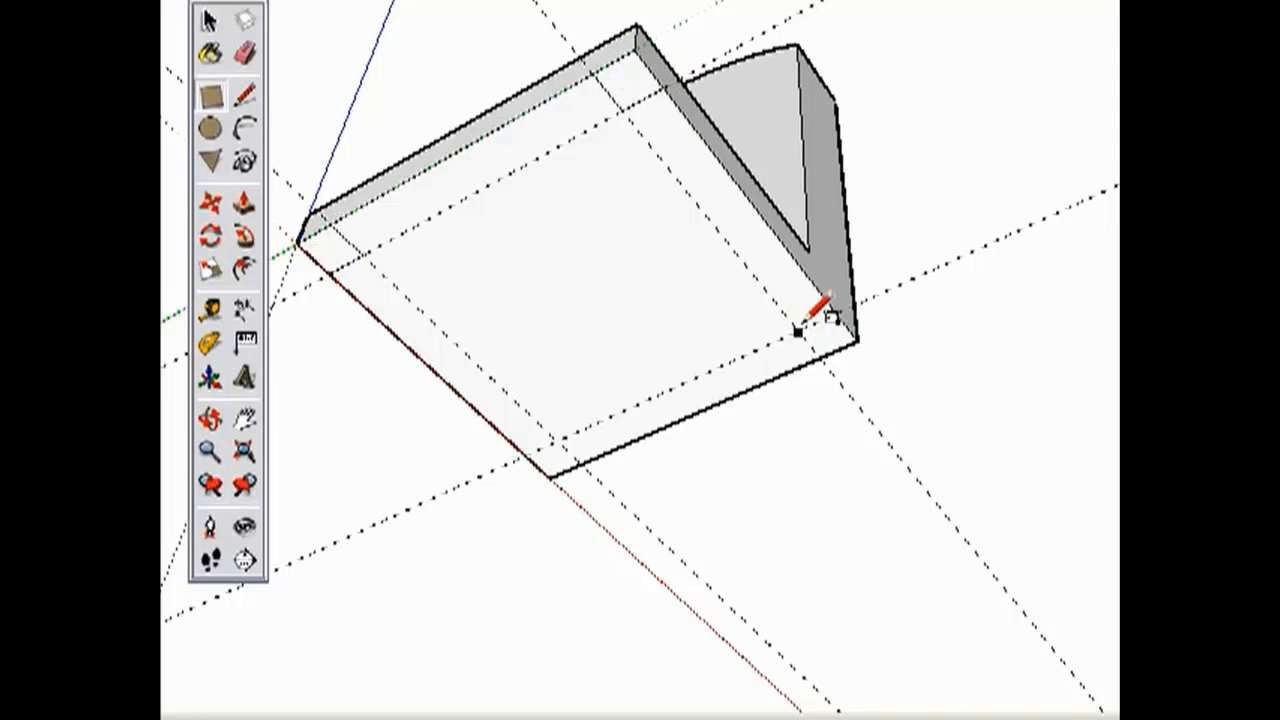
pyautogui.click(581, 465)
pyautogui.scroll(-3, 611, 223)
pyautogui.keyDown('shift'); pyautogui.moveTo(473, 226); pyautogui.dragTo(410, 165, button='middle'); pyautogui.keyUp('shift')
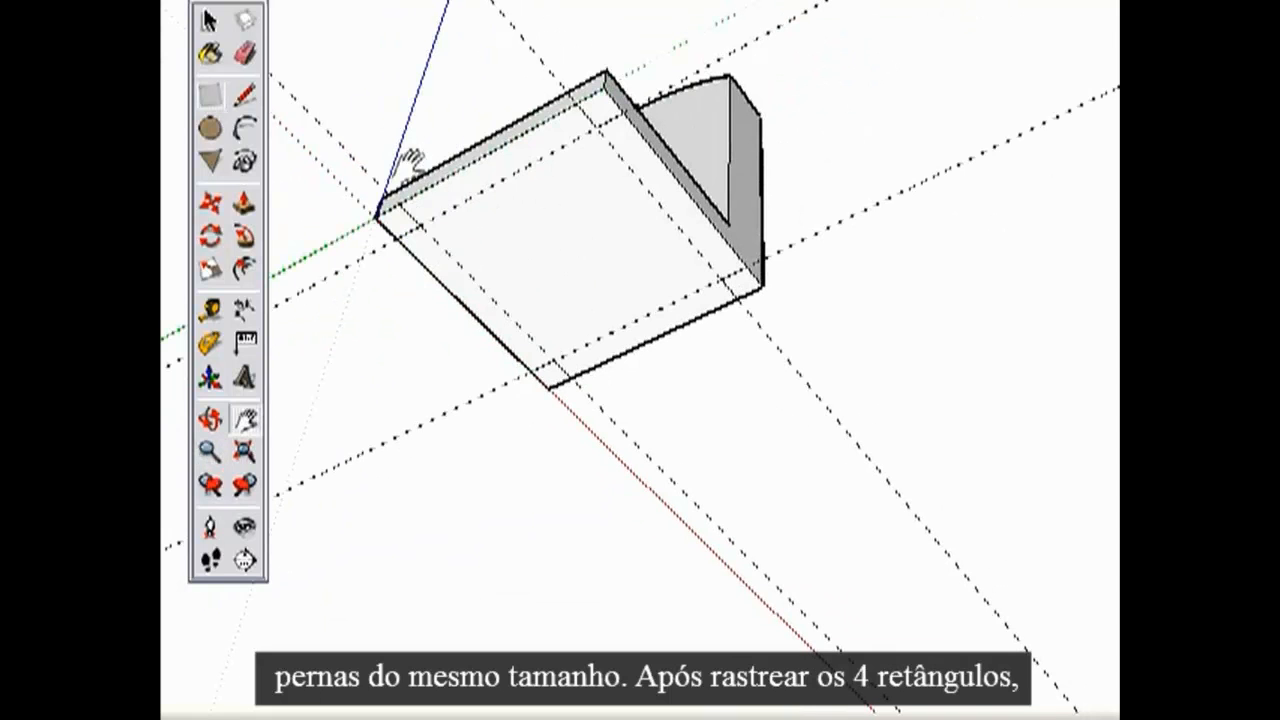
# Step: Pull the four corner rectangles into legs of equal length, and push the backrest's front face flush with the rear legs
pyautogui.click(243, 205)
pyautogui.moveTo(606, 114); pyautogui.dragTo(575, 305)
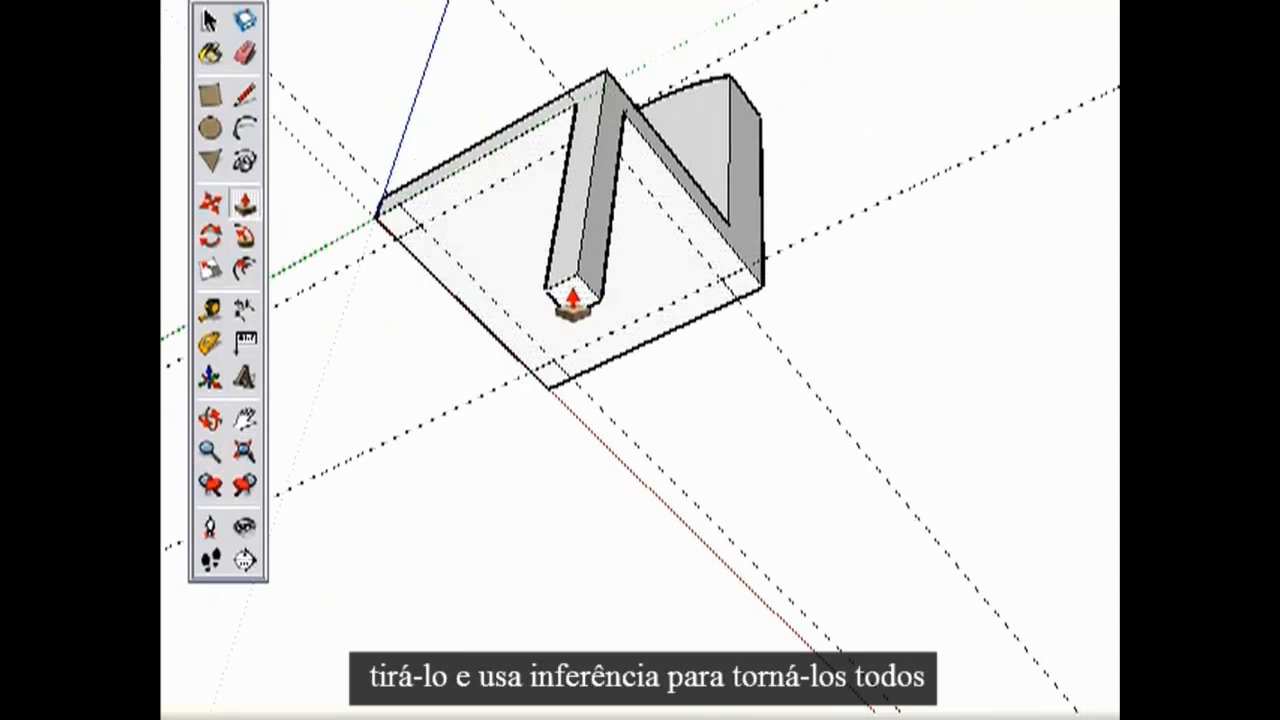
pyautogui.moveTo(745, 305); pyautogui.dragTo(572, 300)
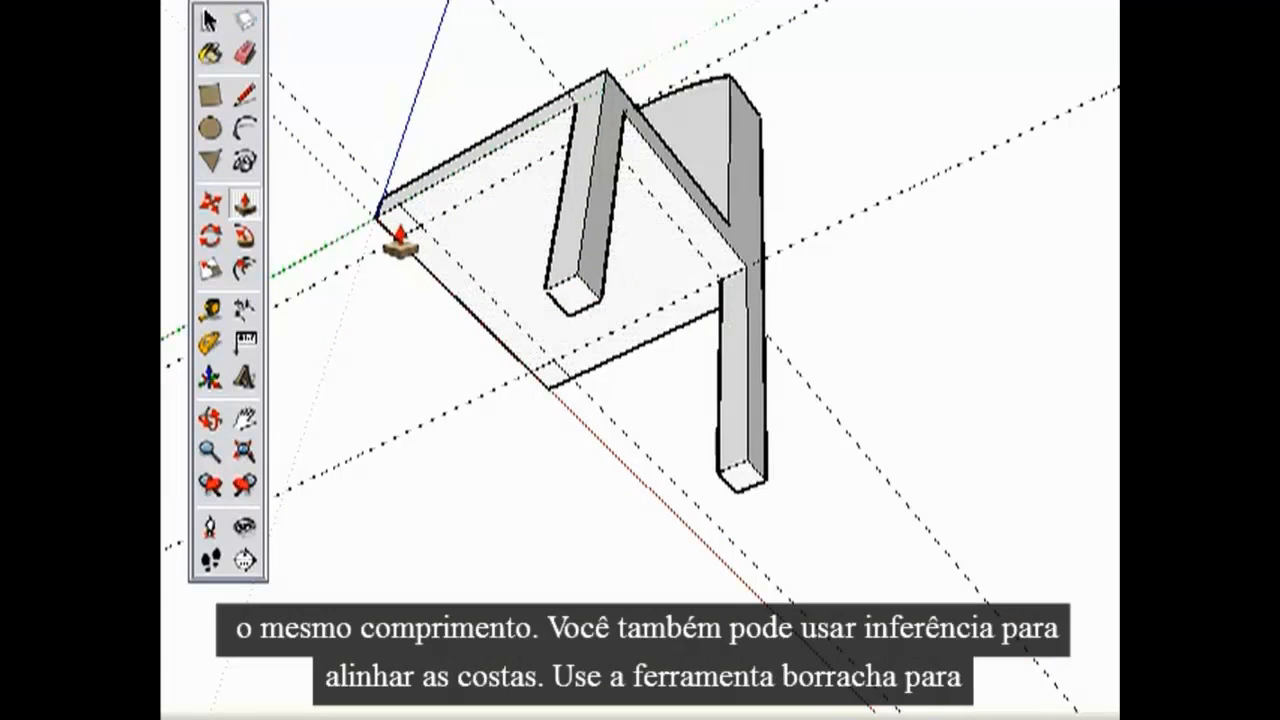
pyautogui.moveTo(397, 238); pyautogui.dragTo(568, 300)
pyautogui.moveTo(564, 388); pyautogui.dragTo(570, 312)
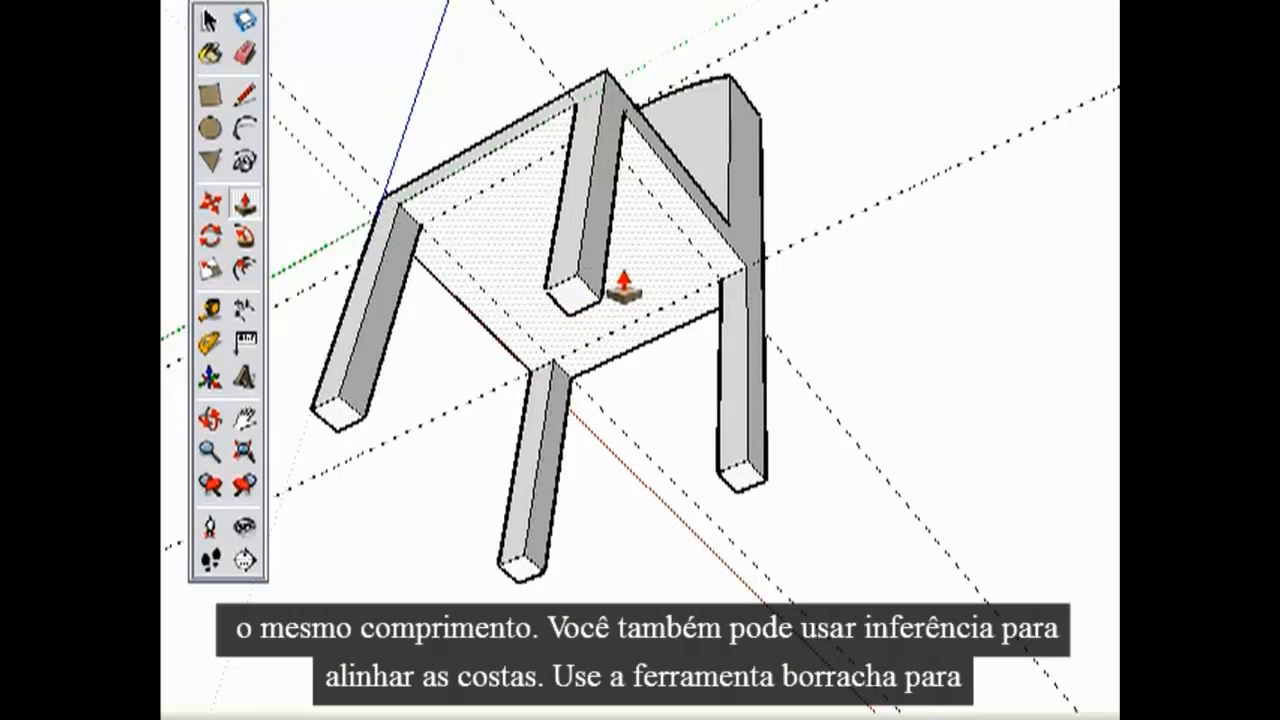
pyautogui.moveTo(694, 178); pyautogui.dragTo(740, 305)
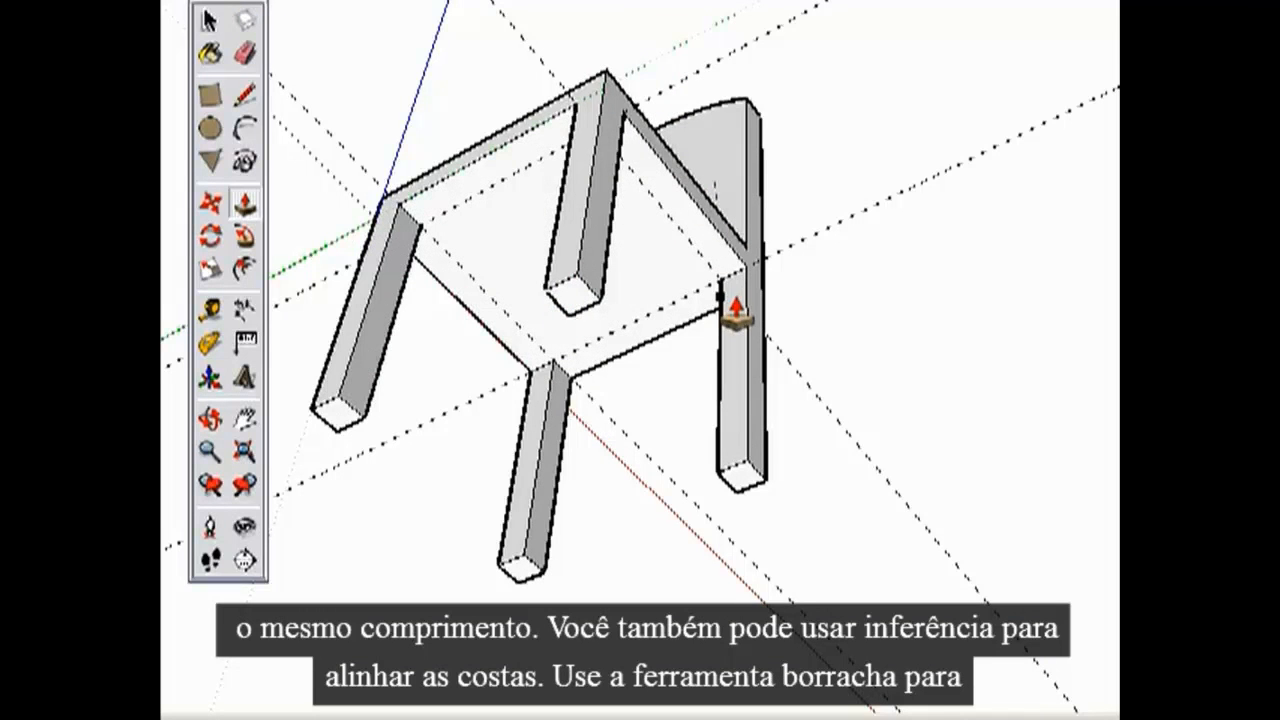
# Step: Erase all construction guides from the additive chair
pyautogui.scroll(-3, 674, 304)
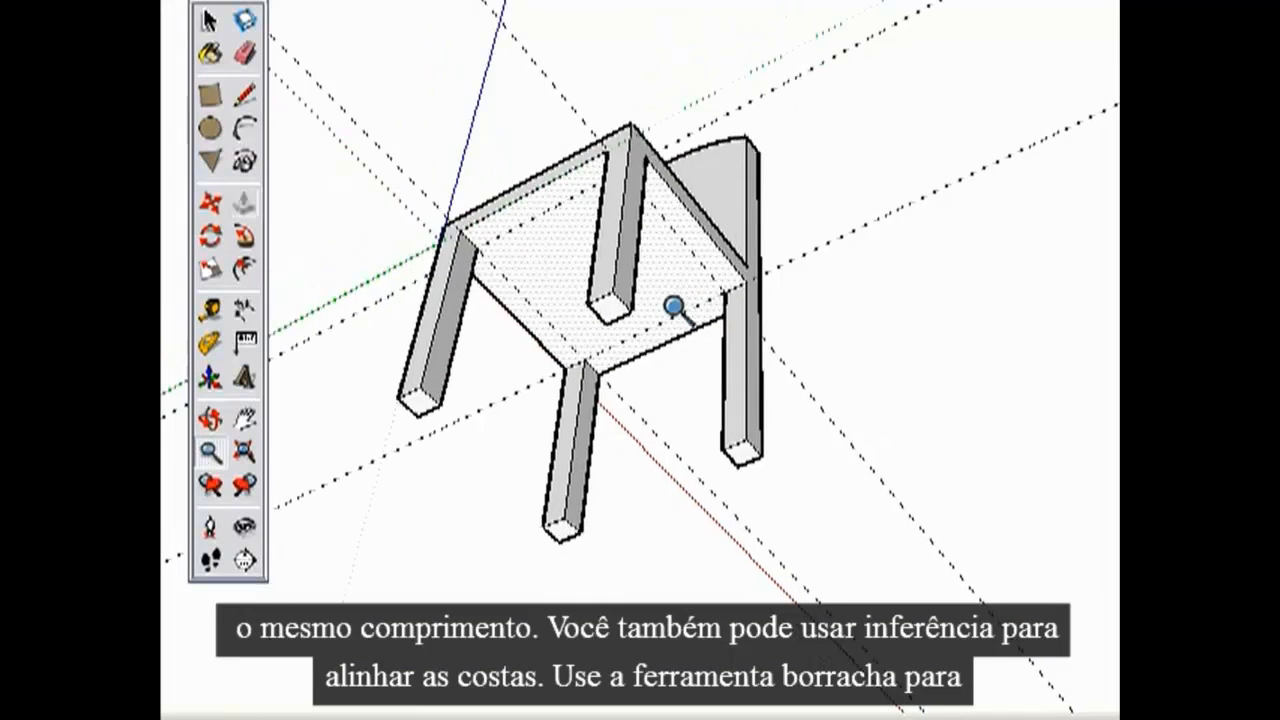
pyautogui.click(244, 55)
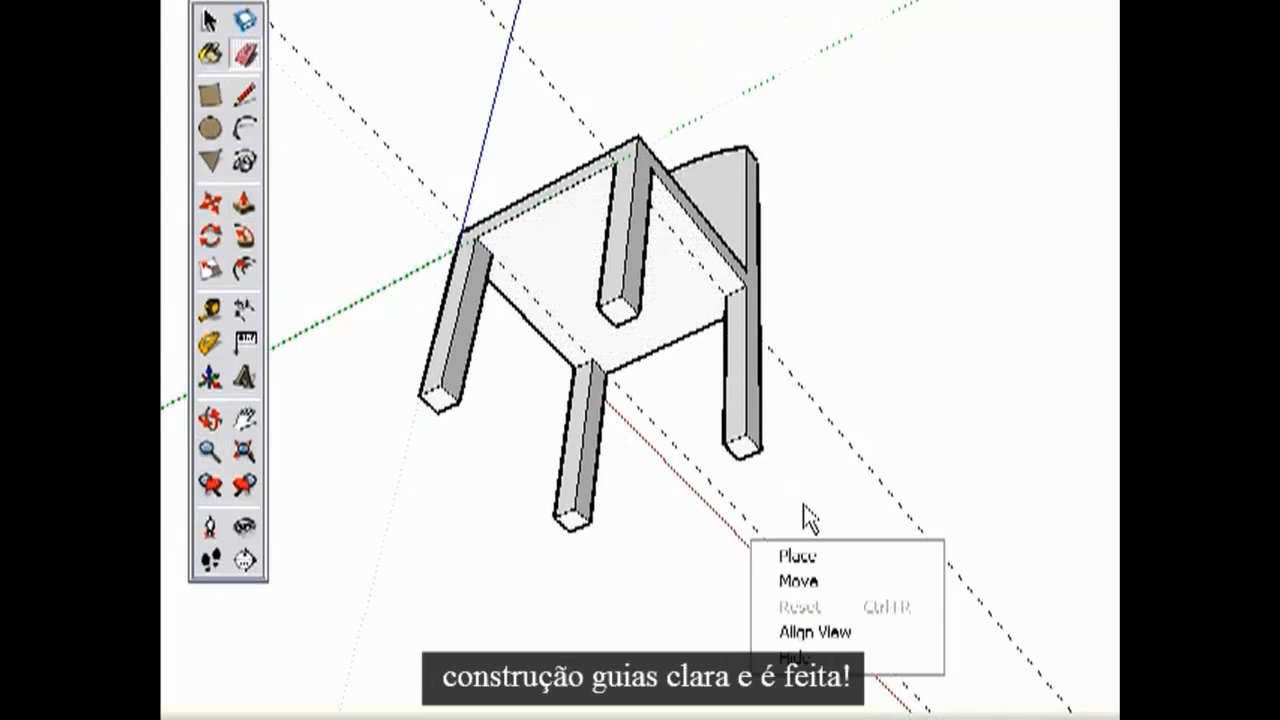
pyautogui.moveTo(646, 325); pyautogui.dragTo(527, 658, button='middle')
pyautogui.scroll(-2, 552, 434)
pyautogui.moveTo(552, 434); pyautogui.dragTo(566, 366, button='middle')
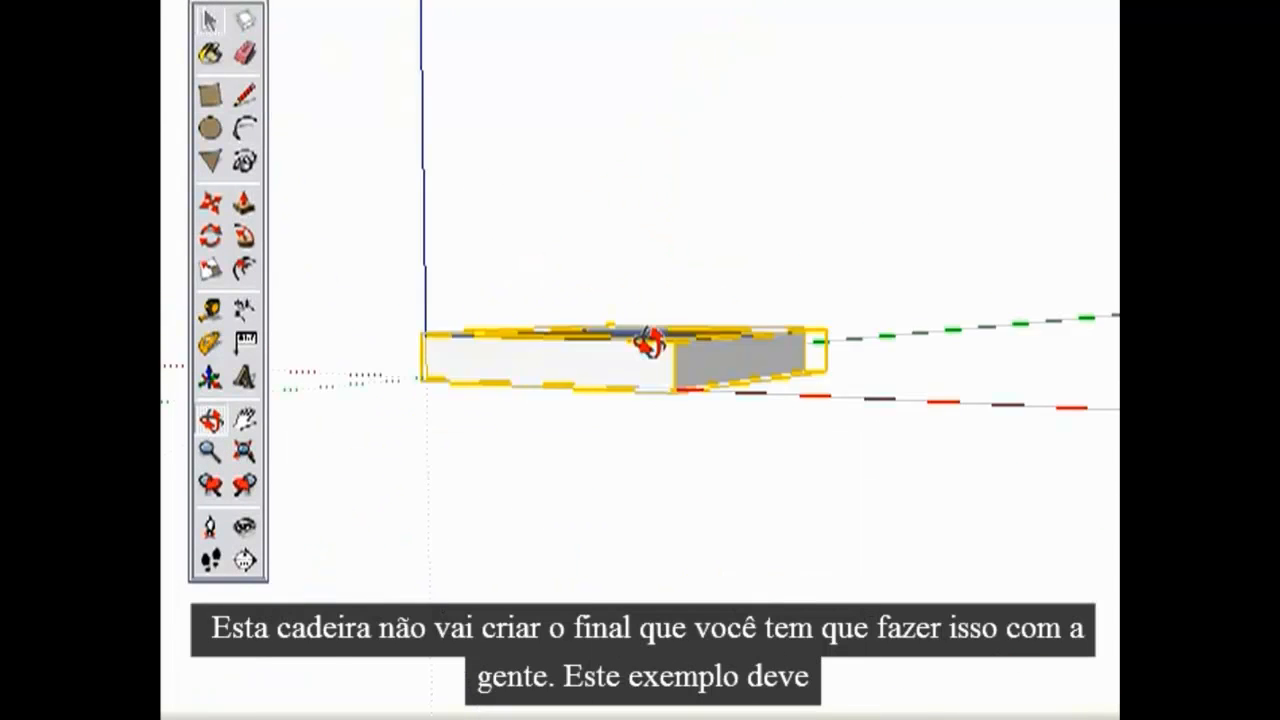
pyautogui.rightClick(654, 258)
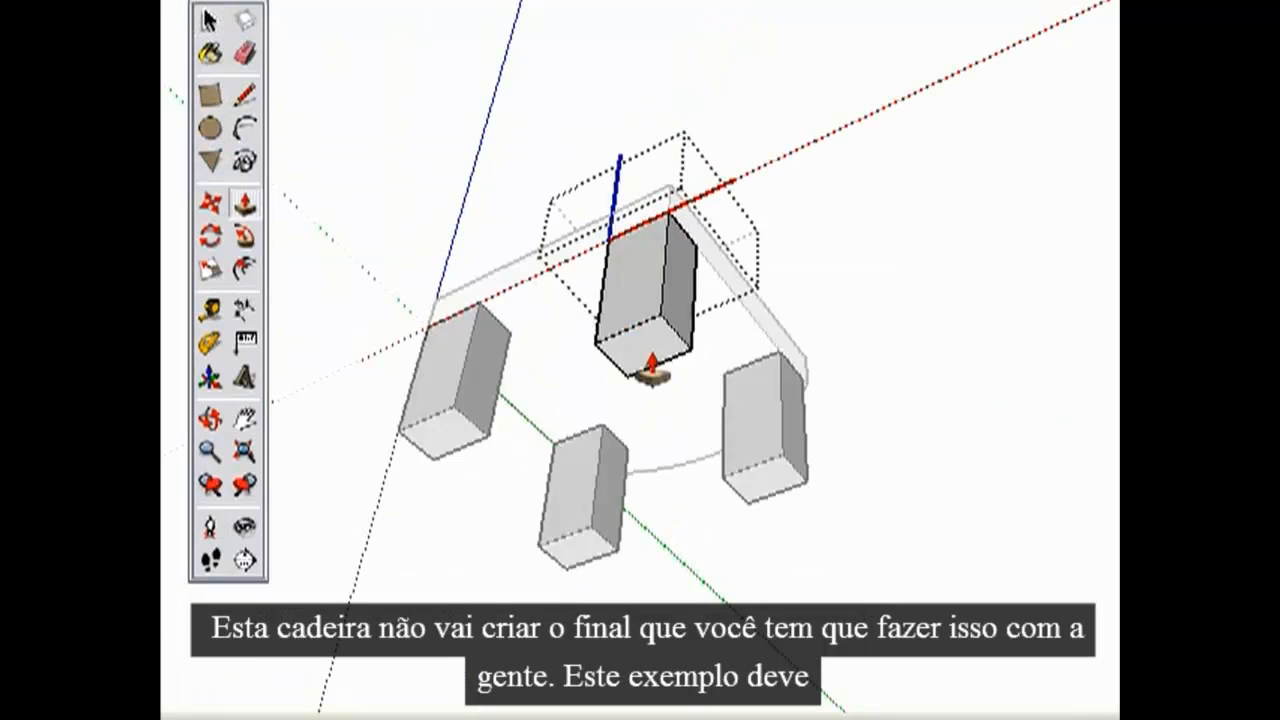
pyautogui.moveTo(651, 366); pyautogui.dragTo(592, 305, button='middle')
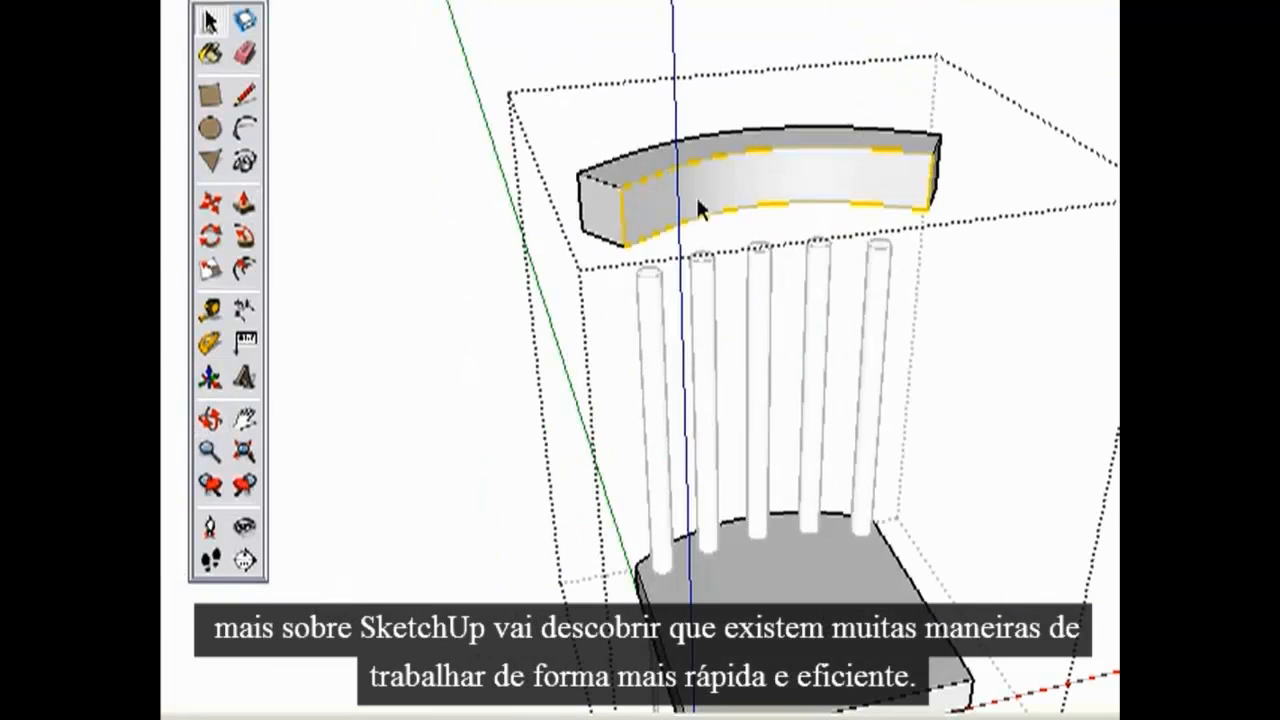
pyautogui.press('m')
pyautogui.moveTo(696, 205); pyautogui.dragTo(763, 366)
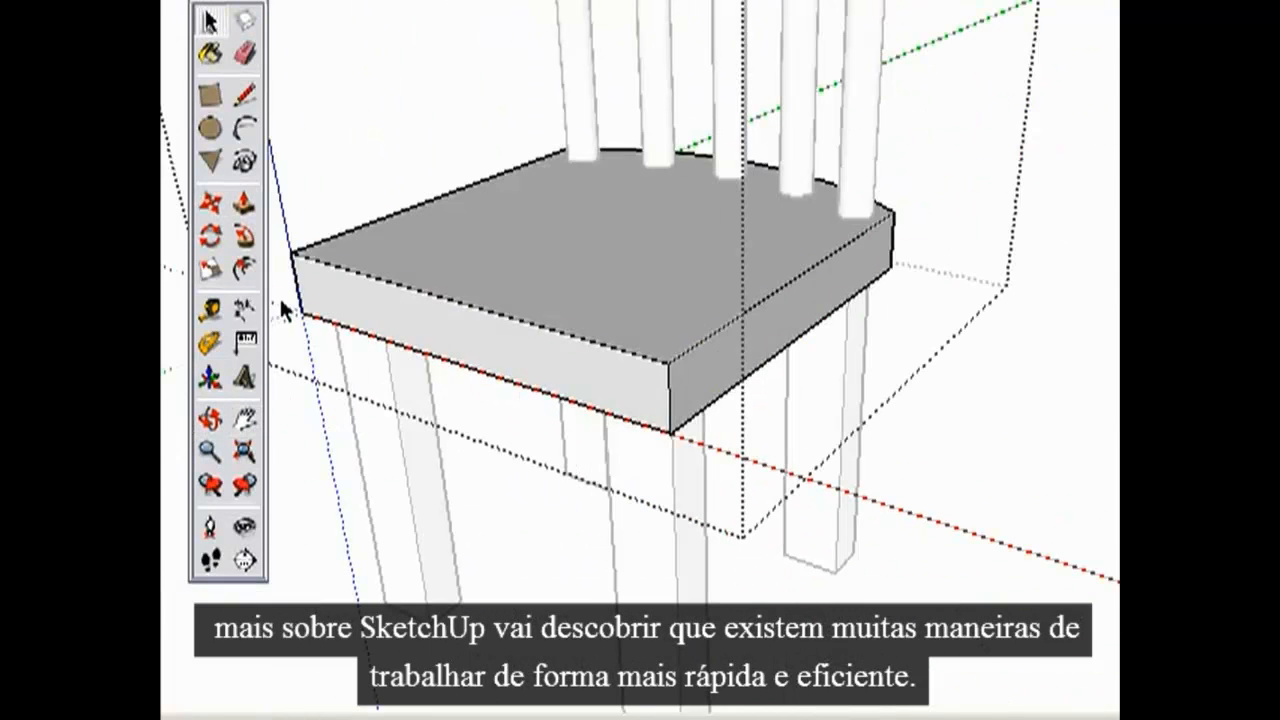
pyautogui.click(245, 236)
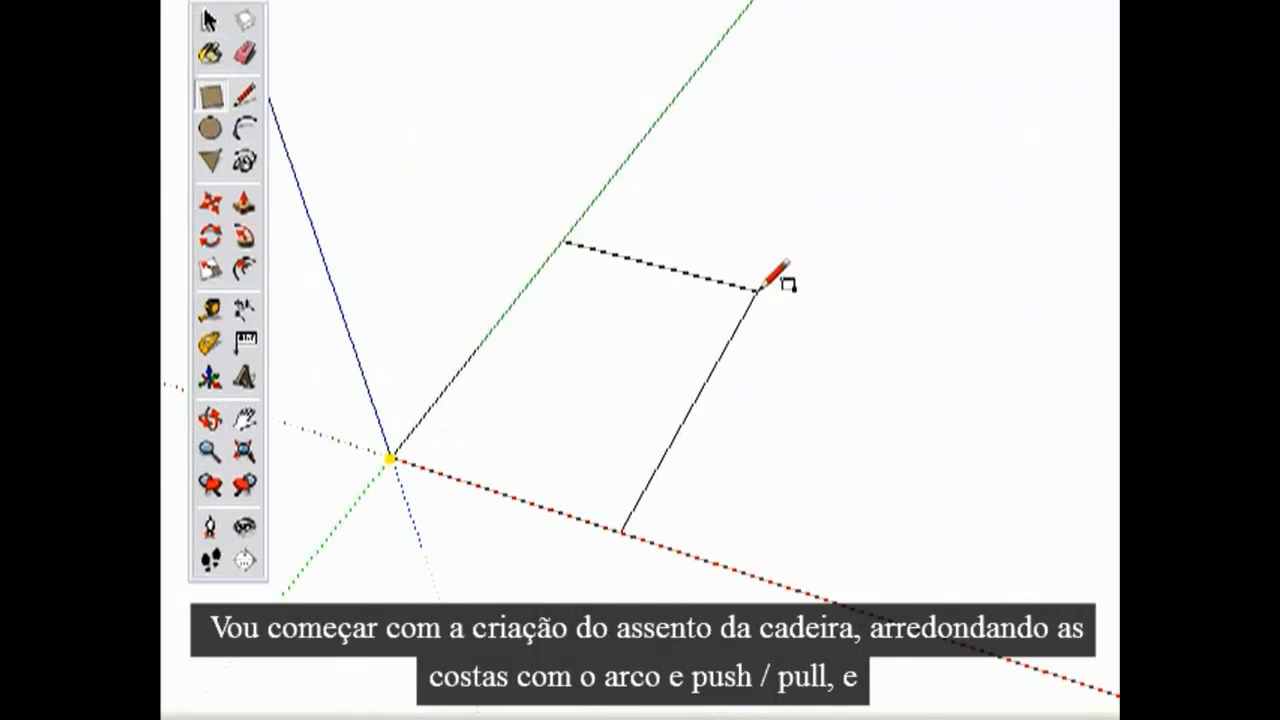
# Step: Complete the rectangle started at the origin between the red and green axes, and pull it up into a thin seat slab
pyautogui.click(782, 310)
pyautogui.press('p')
pyautogui.moveTo(684, 450); pyautogui.dragTo(681, 424)
# Step: Draw an arc across the slab's top near its back edge and push away the area behind it to round the seat
pyautogui.press('a')
pyautogui.click(758, 325)
pyautogui.click(771, 282)
pyautogui.press('p')
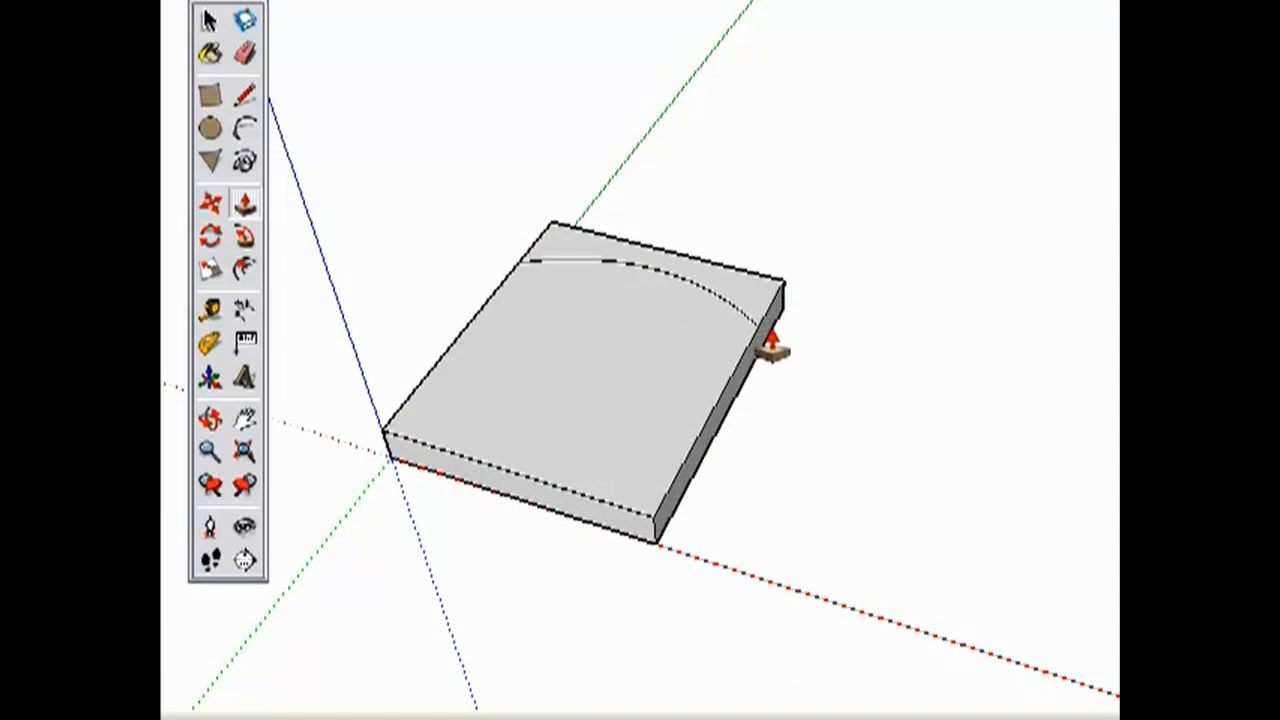
pyautogui.moveTo(766, 316); pyautogui.dragTo(766, 340)
# Step: Select the entire rounded seat and make it a group
pyautogui.press('space')
pyautogui.tripleClick(643, 378)
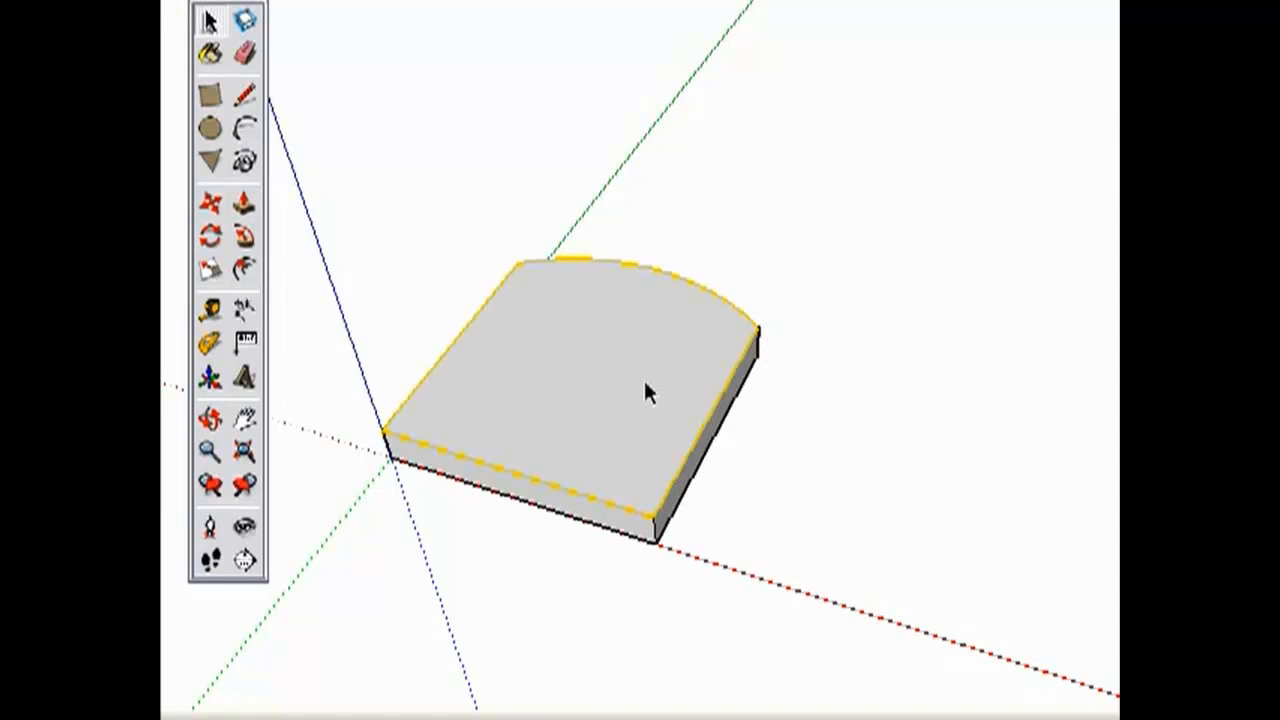
pyautogui.rightClick(603, 360)
pyautogui.click(660, 548)
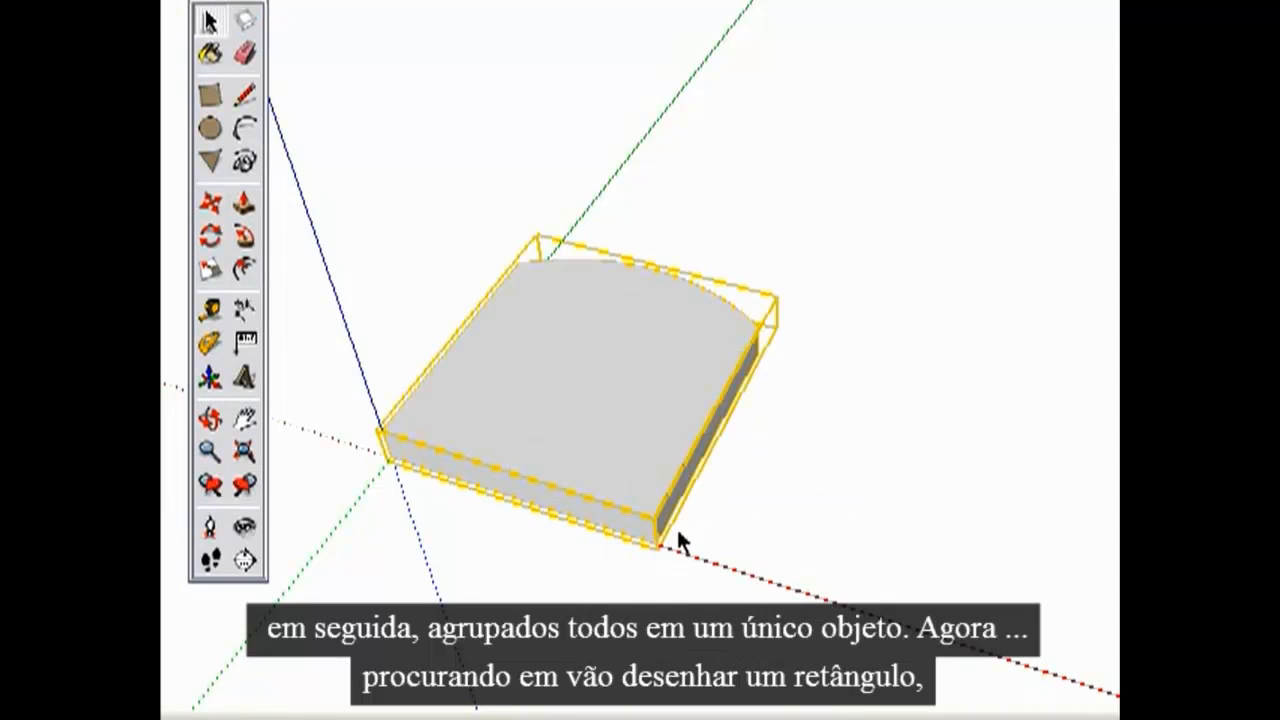
# Step: Draw a small leg rectangle on the seat's underside, starting from the front corner on the red axis
pyautogui.press('o')
pyautogui.moveTo(611, 417); pyautogui.dragTo(634, 66)
pyautogui.press('r')
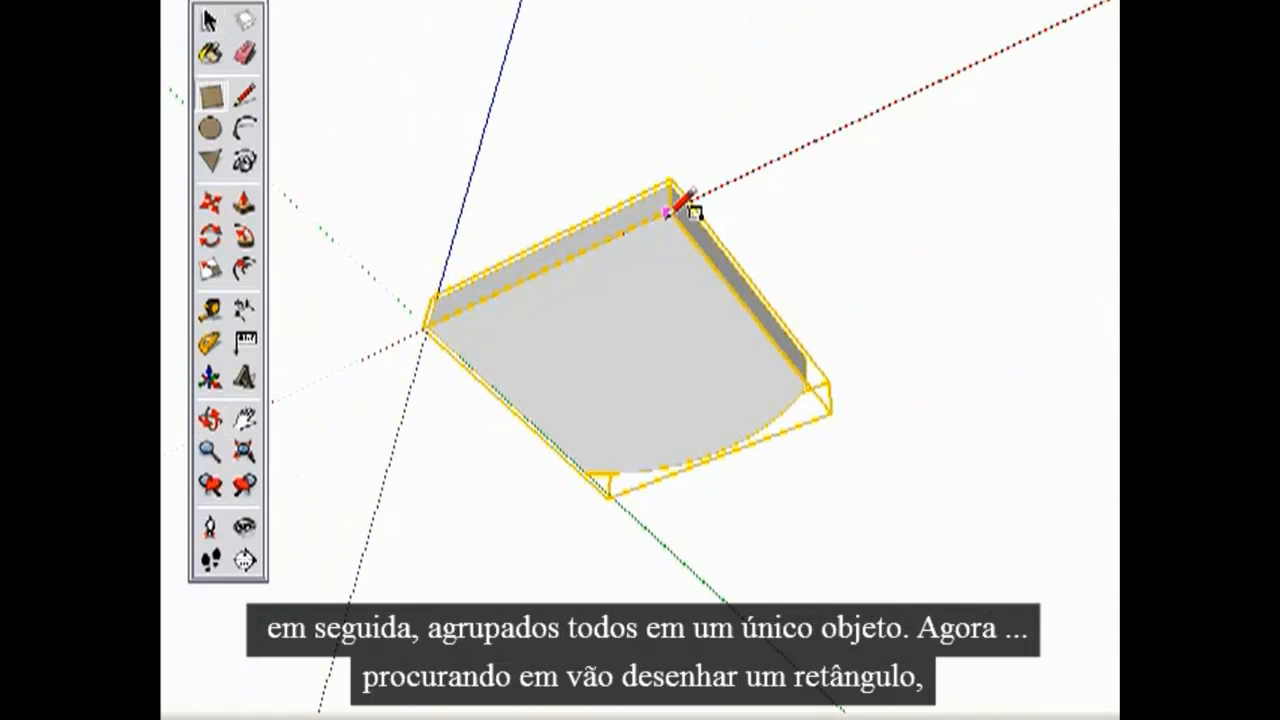
pyautogui.click(636, 271)
pyautogui.press('space')
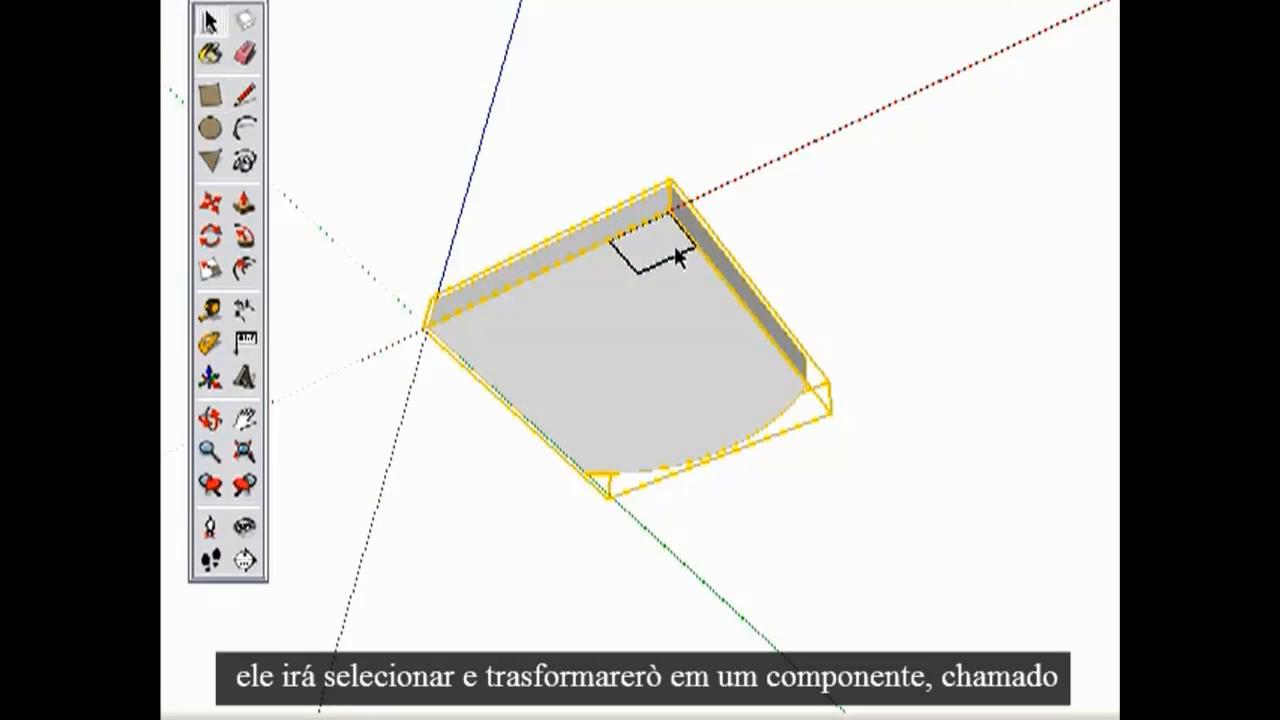
# Step: Turn the small leg rectangle on the seat's underside into a component named "chair leg"
pyautogui.click(658, 241)
pyautogui.rightClick(653, 258)
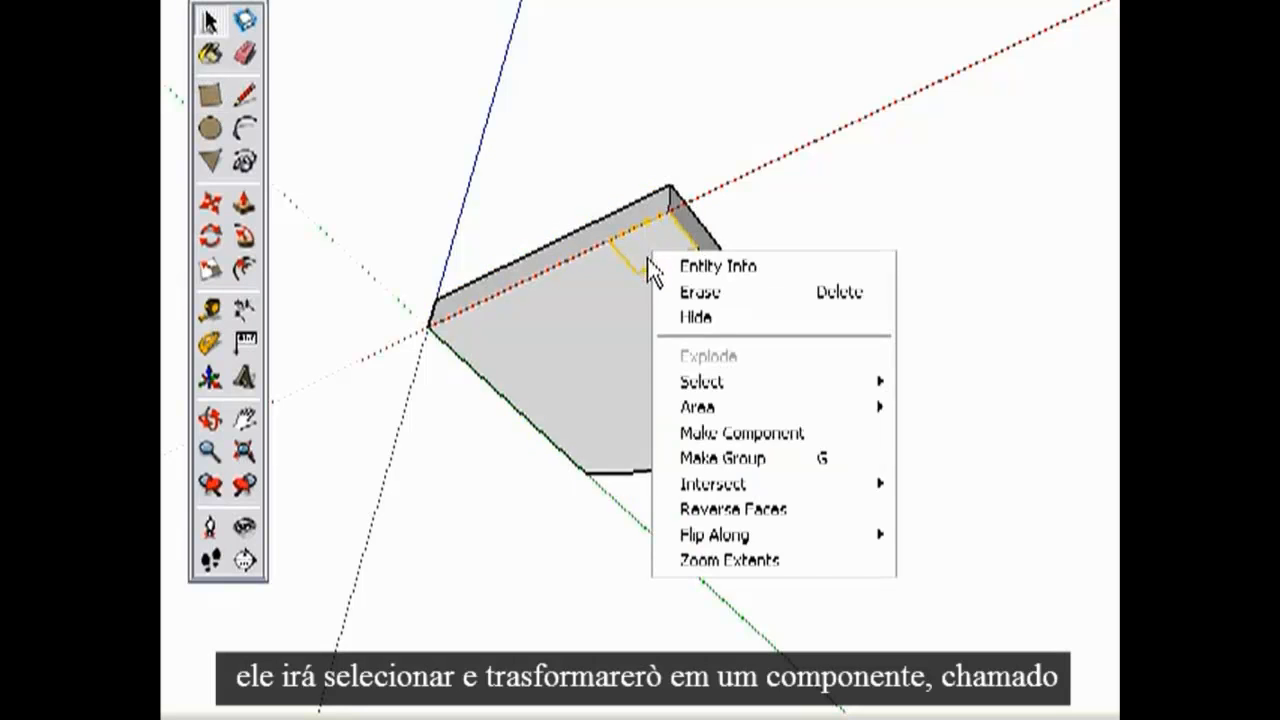
pyautogui.click(745, 432)
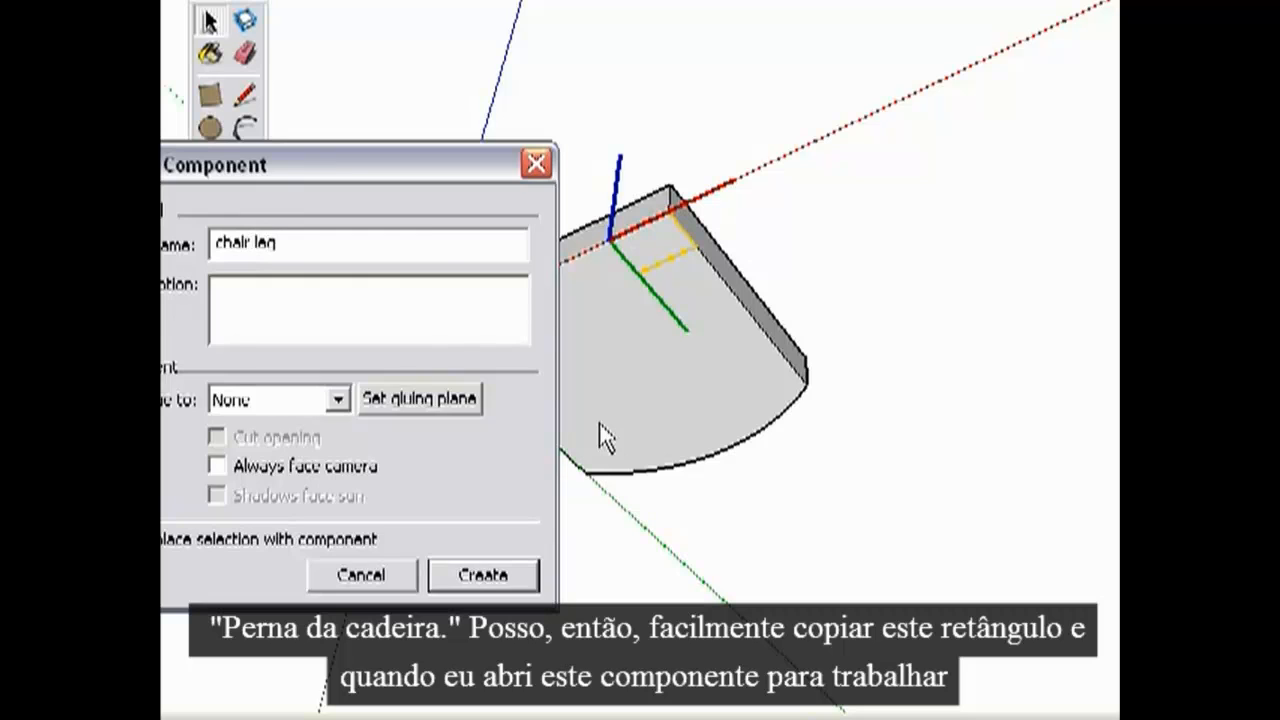
pyautogui.press('Return')
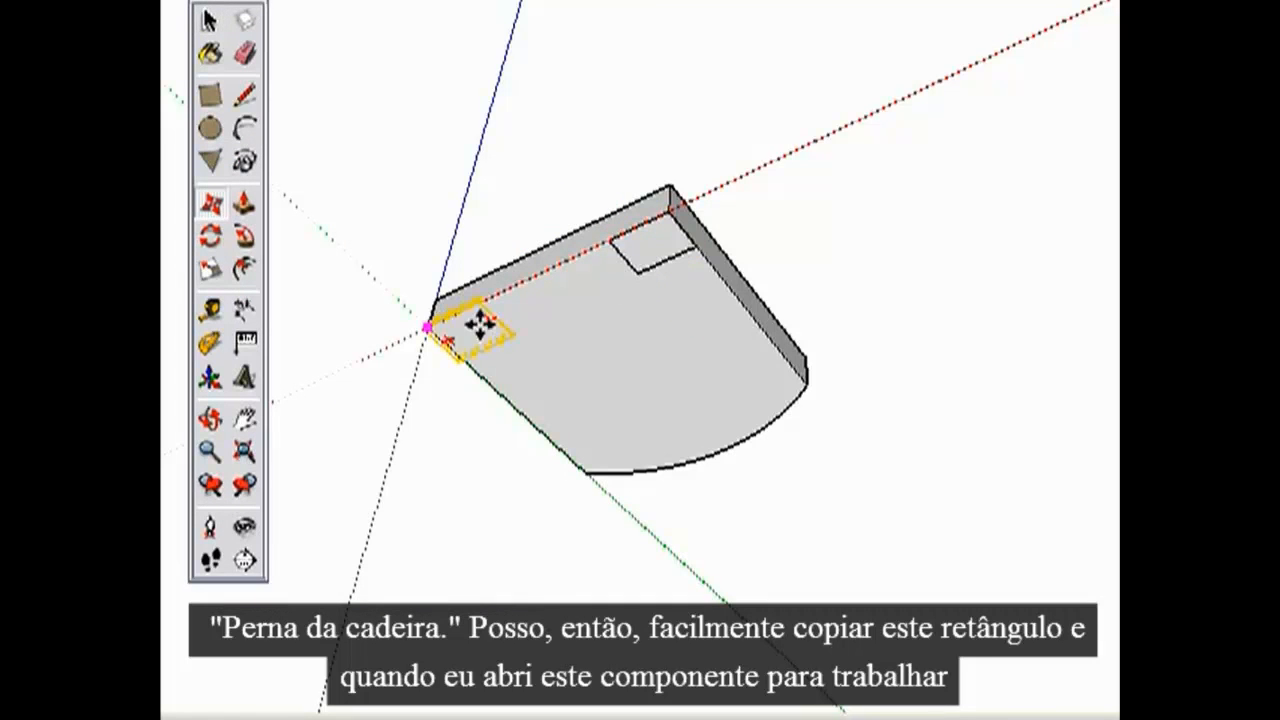
# Step: Copy the leg rectangle to the corner at the origin, and copy both rectangles to the rear of the underside
pyautogui.click(440, 323)
pyautogui.press('space')
pyautogui.press('m')
pyautogui.press('ctrl')
pyautogui.click(577, 291)
pyautogui.click(695, 414)
pyautogui.press('space')
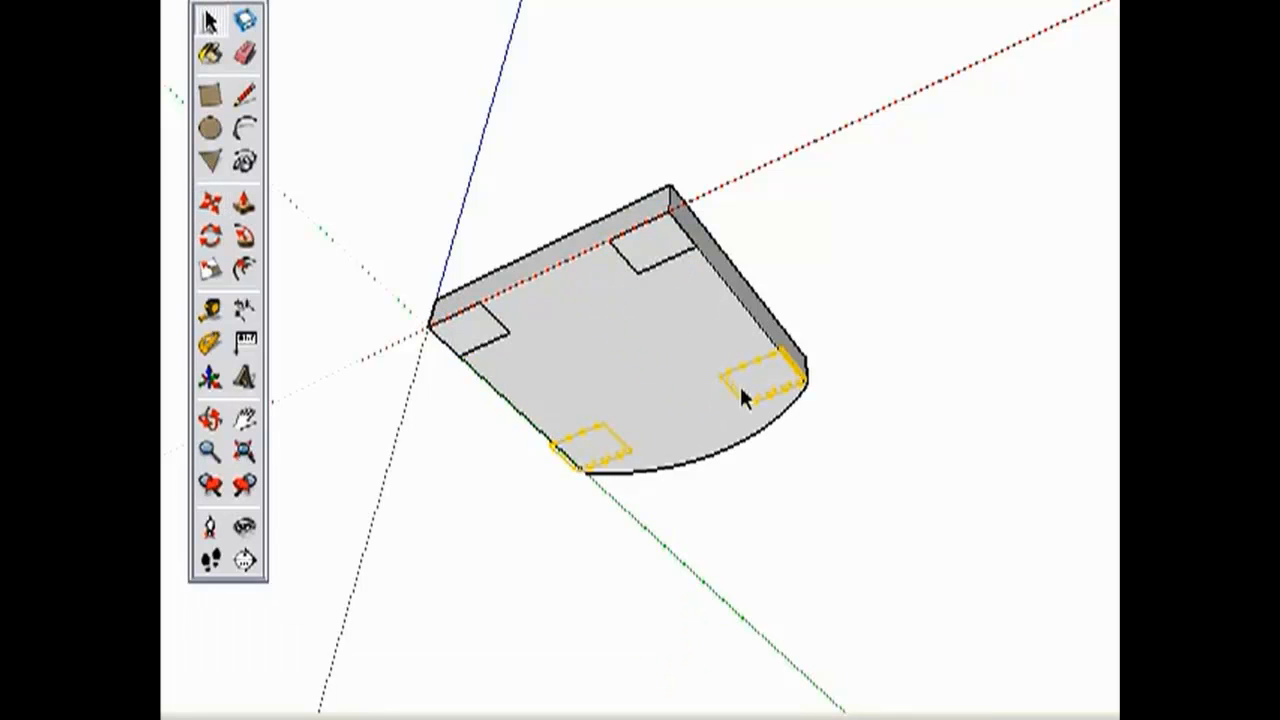
# Step: Open one leg component for editing and pull its face down with Push/Pull to form the legs
pyautogui.click(644, 262)
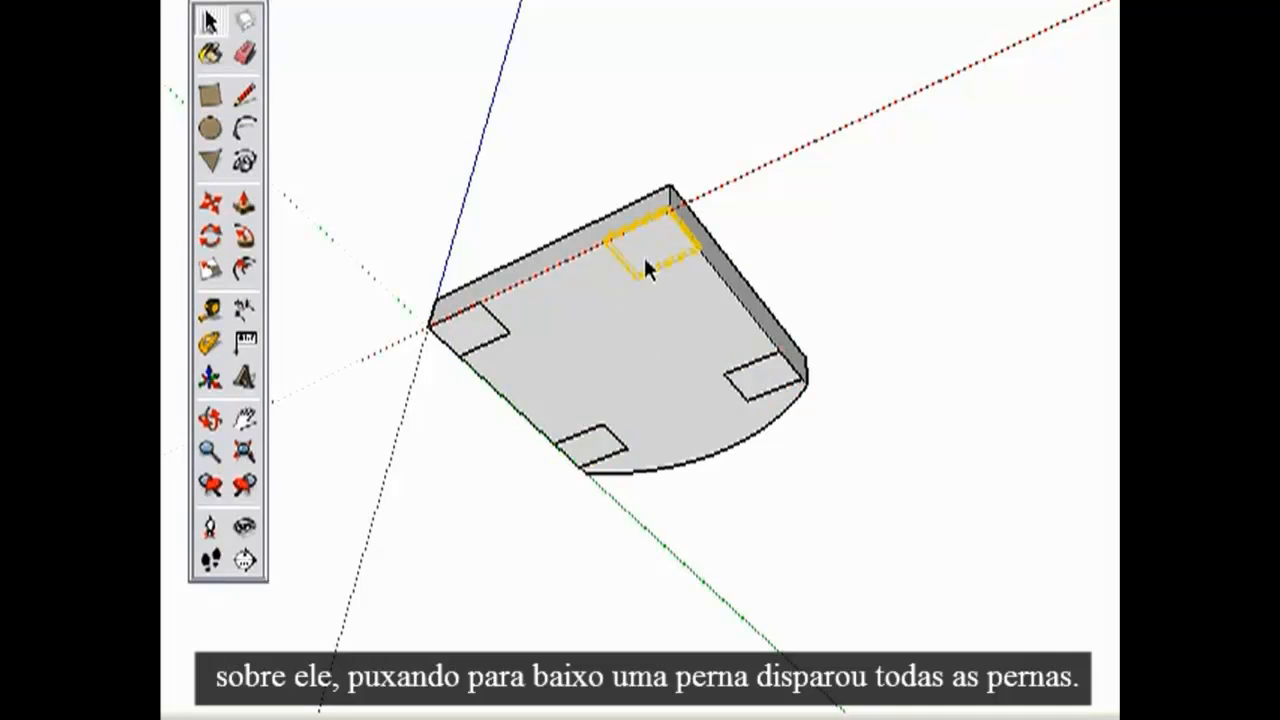
pyautogui.doubleClick(657, 258)
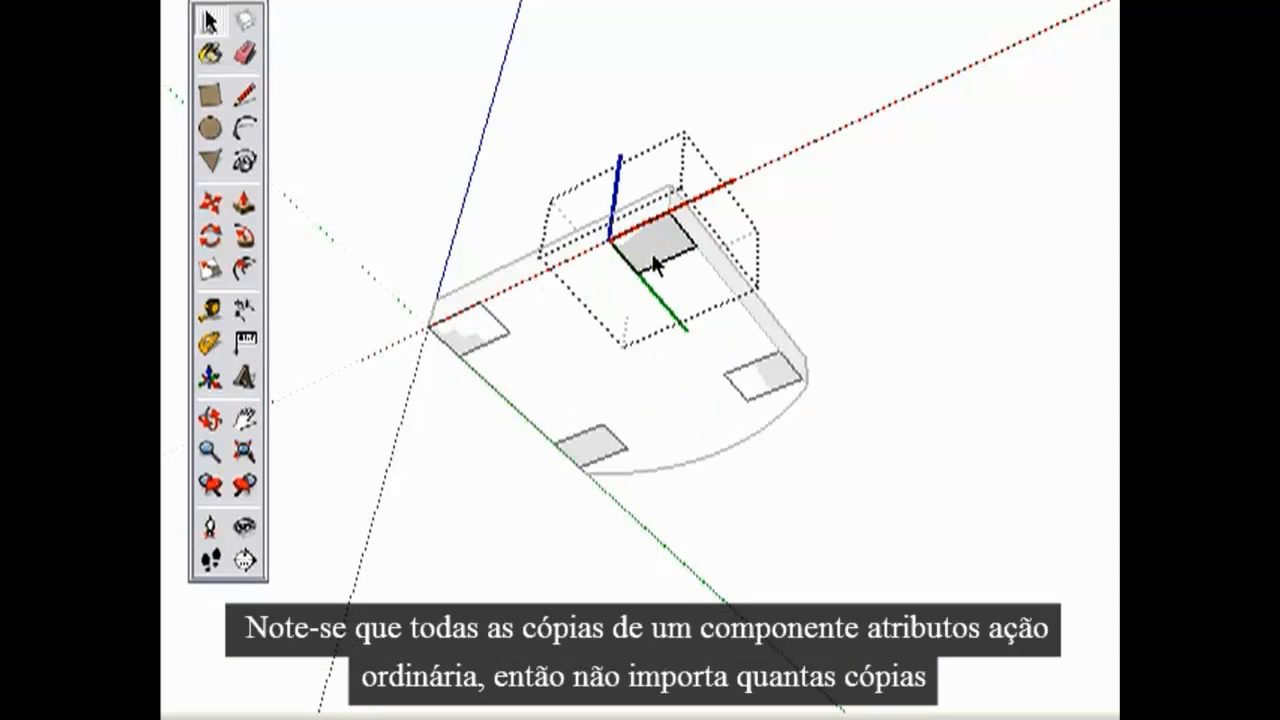
pyautogui.press('p')
pyautogui.moveTo(647, 315); pyautogui.dragTo(627, 418)
pyautogui.moveTo(627, 418); pyautogui.dragTo(610, 438, button='middle')
pyautogui.moveTo(632, 367); pyautogui.dragTo(603, 371)
# Step: Draw a small circle on the seat's top near the back corner and pull it up into a short spindle
pyautogui.moveTo(603, 371); pyautogui.dragTo(703, 483, button='middle')
pyautogui.scroll(-2, 648, 480)
pyautogui.scroll(5, 733, 373)
pyautogui.scroll(1, 710, 230)
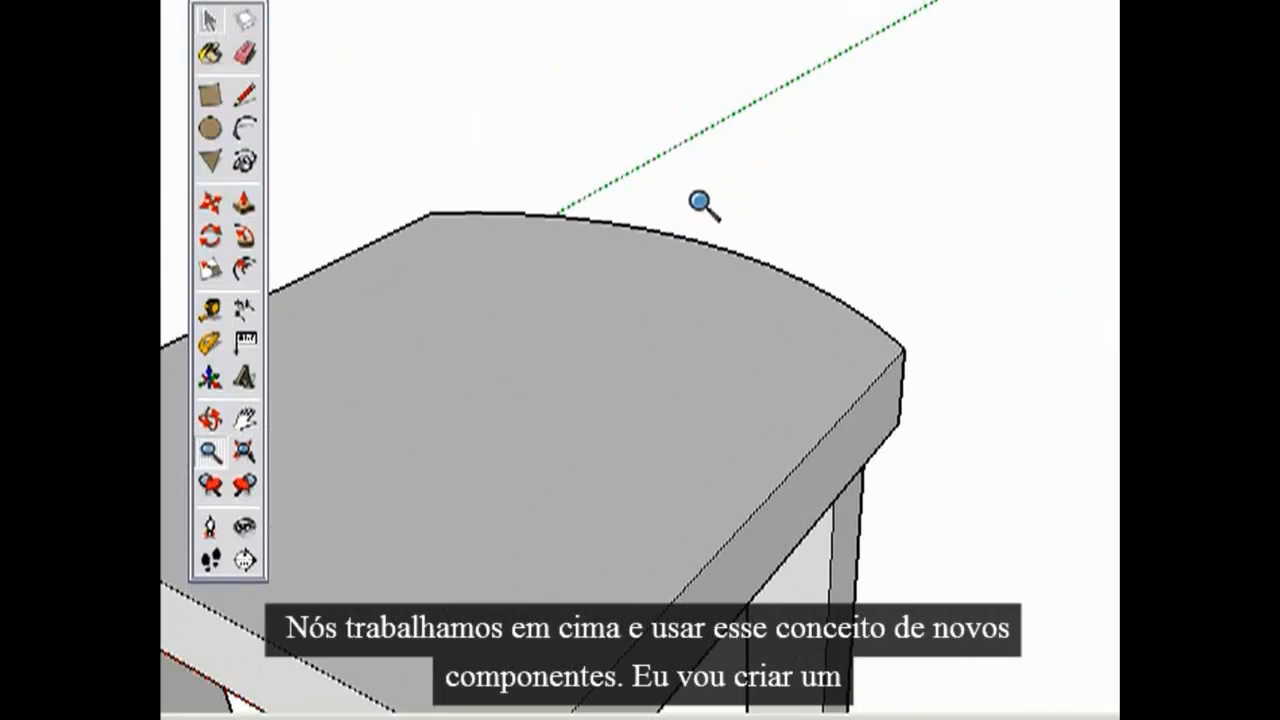
pyautogui.click(210, 128)
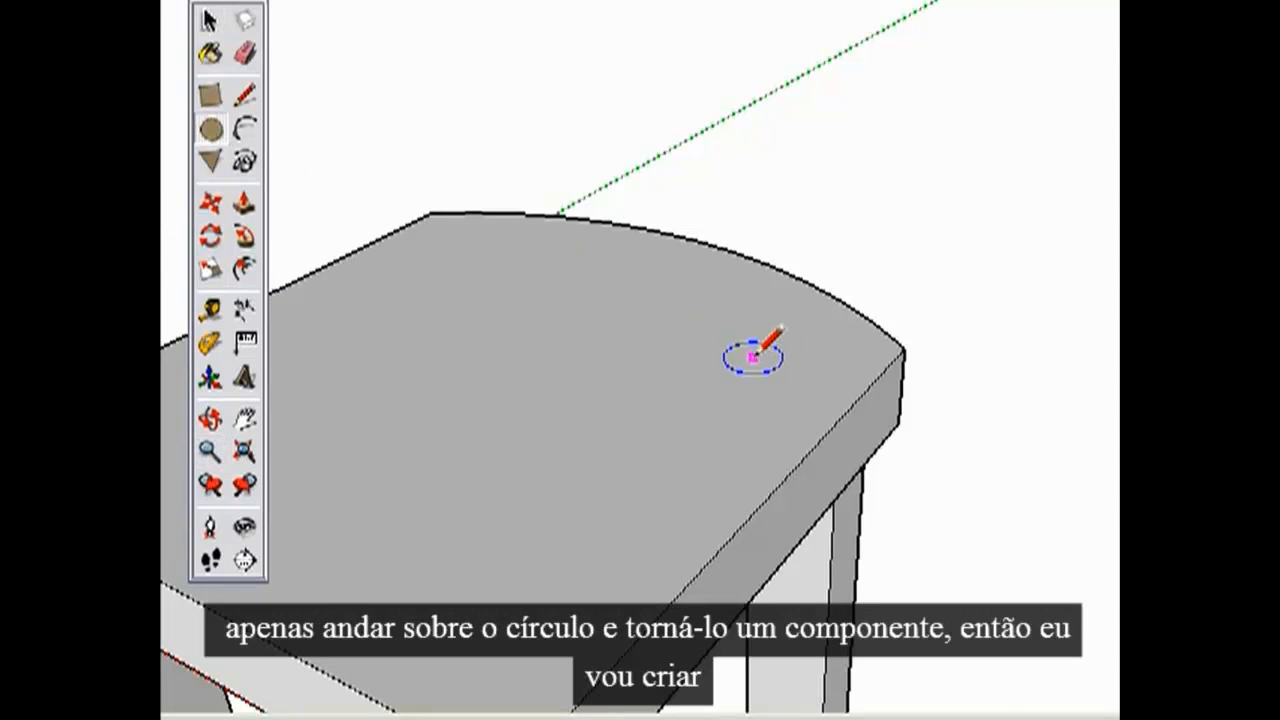
pyautogui.click(810, 356)
pyautogui.press('p')
pyautogui.click(778, 358)
pyautogui.click(781, 65)
# Step: Select the whole spindle and make it a component with the default name
pyautogui.press('space')
pyautogui.doubleClick(787, 205)
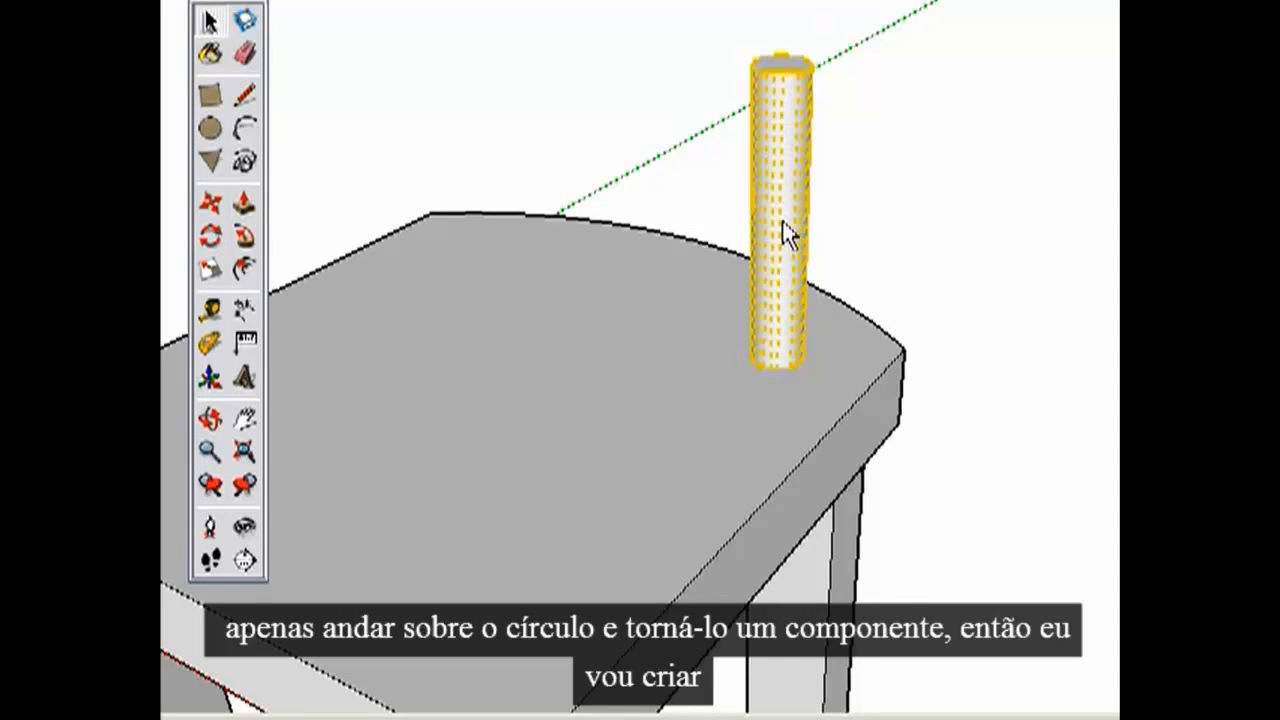
pyautogui.rightClick(789, 212)
pyautogui.click(923, 400)
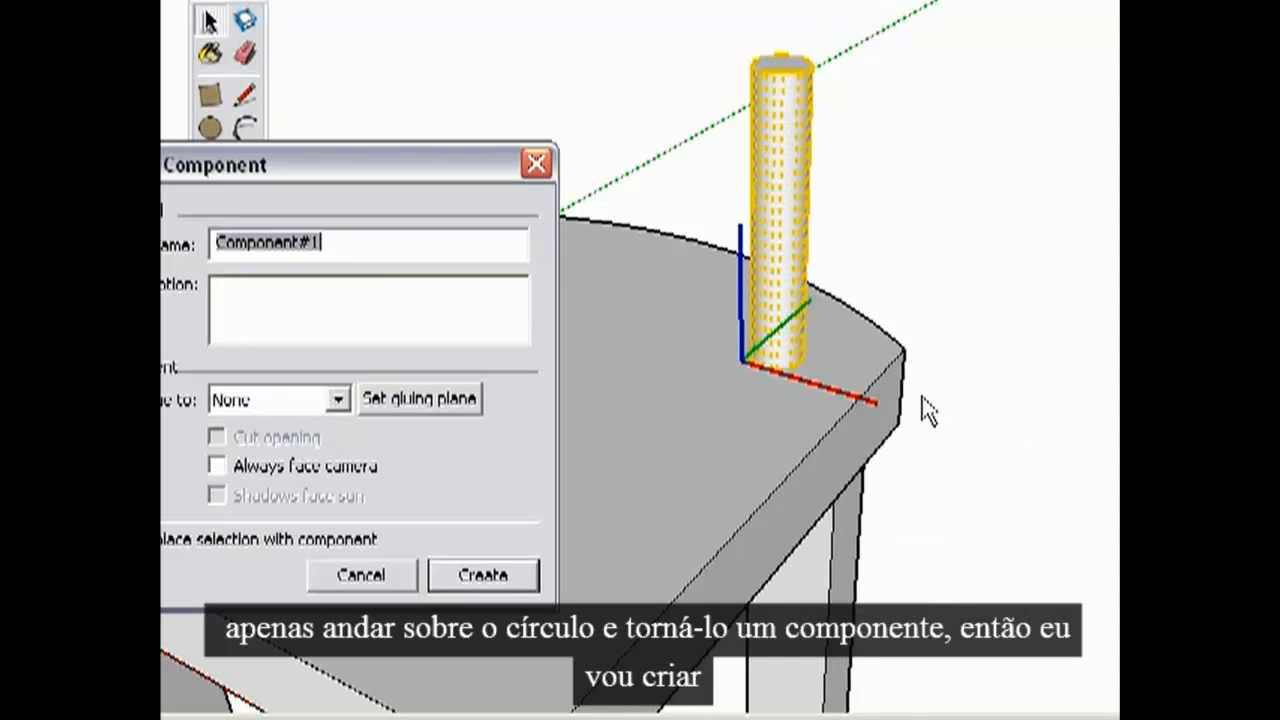
pyautogui.click(465, 586)
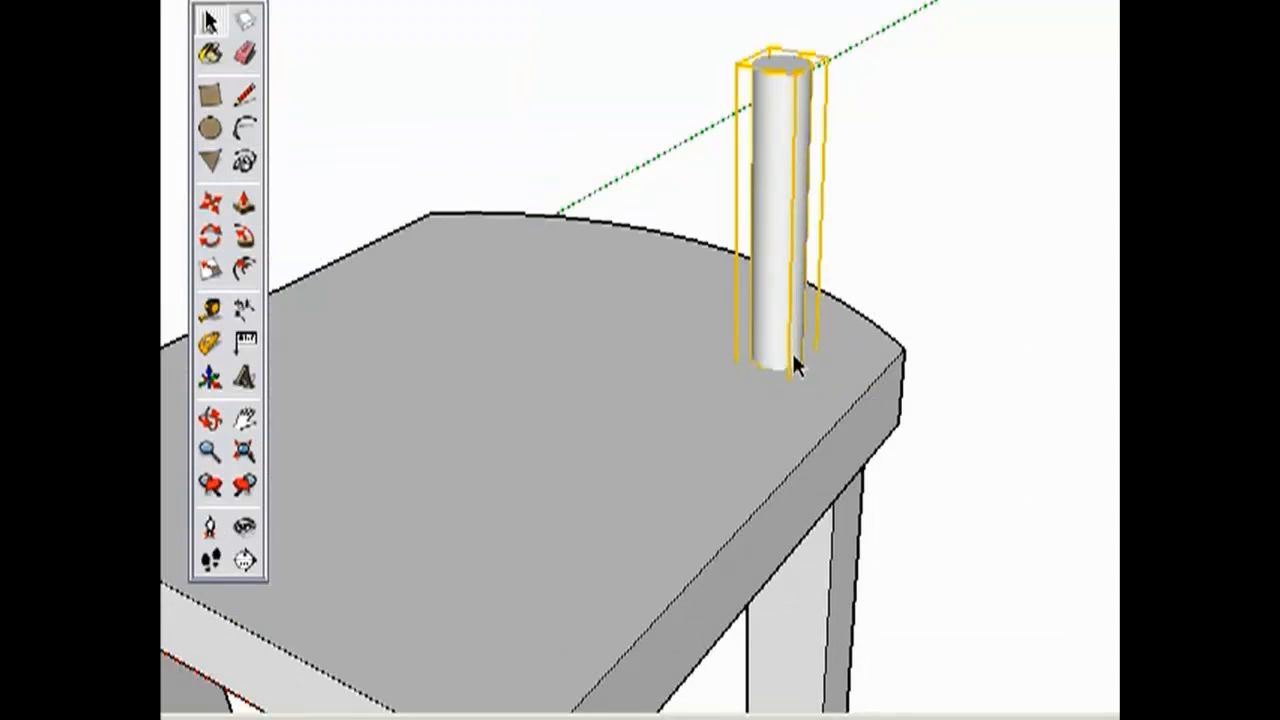
# Step: Move the spindle component closer to the seat's back corner
pyautogui.press('m')
pyautogui.click(737, 414)
pyautogui.click(810, 388)
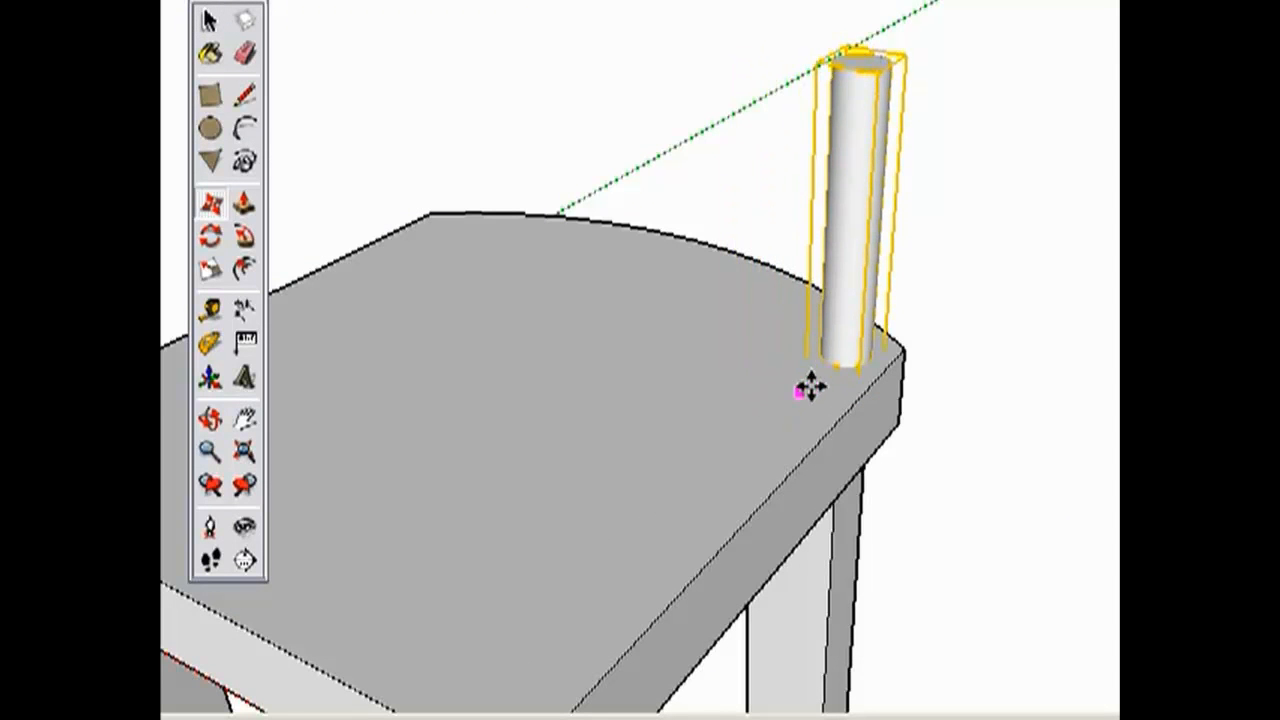
# Step: Rotate a copy of the spindle to the opposite back corner about the front edge's middle, dividing the span with /4
pyautogui.scroll(-2, 780, 375)
pyautogui.keyDown('shift'); pyautogui.moveTo(749, 371); pyautogui.dragTo(797, 417, button='middle'); pyautogui.keyUp('shift')
pyautogui.scroll(-3, 797, 417)
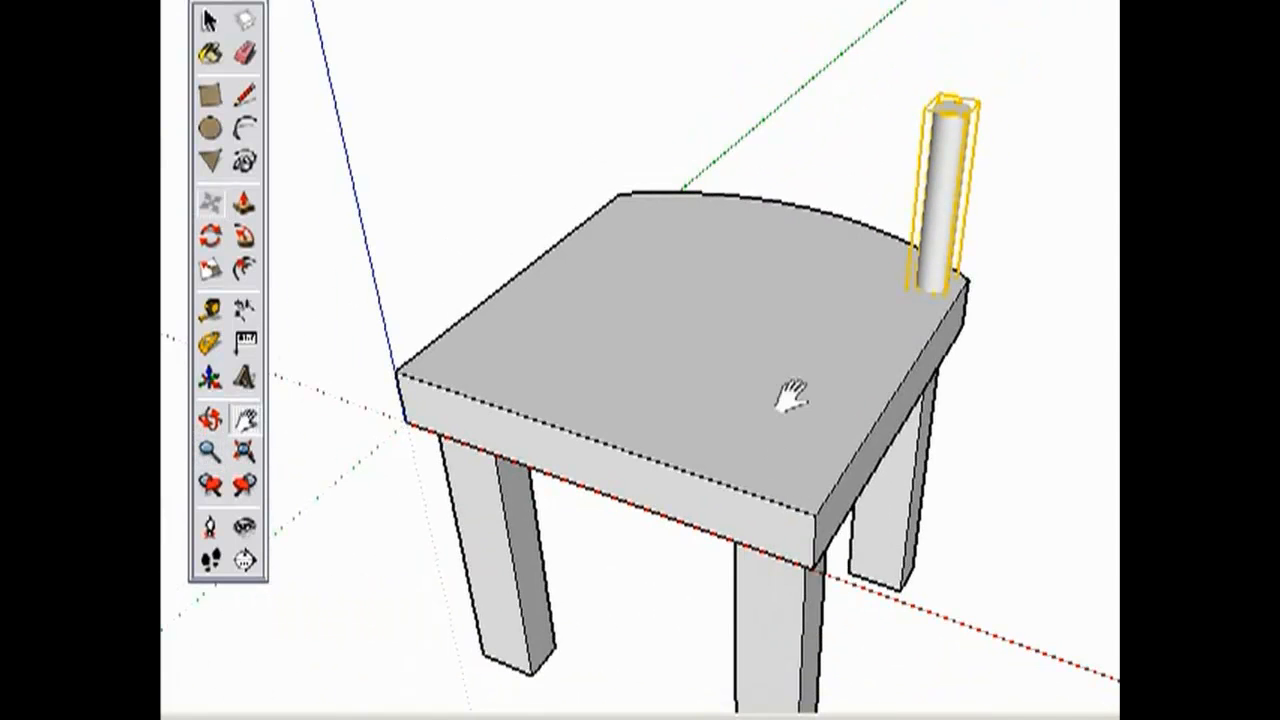
pyautogui.press('q')
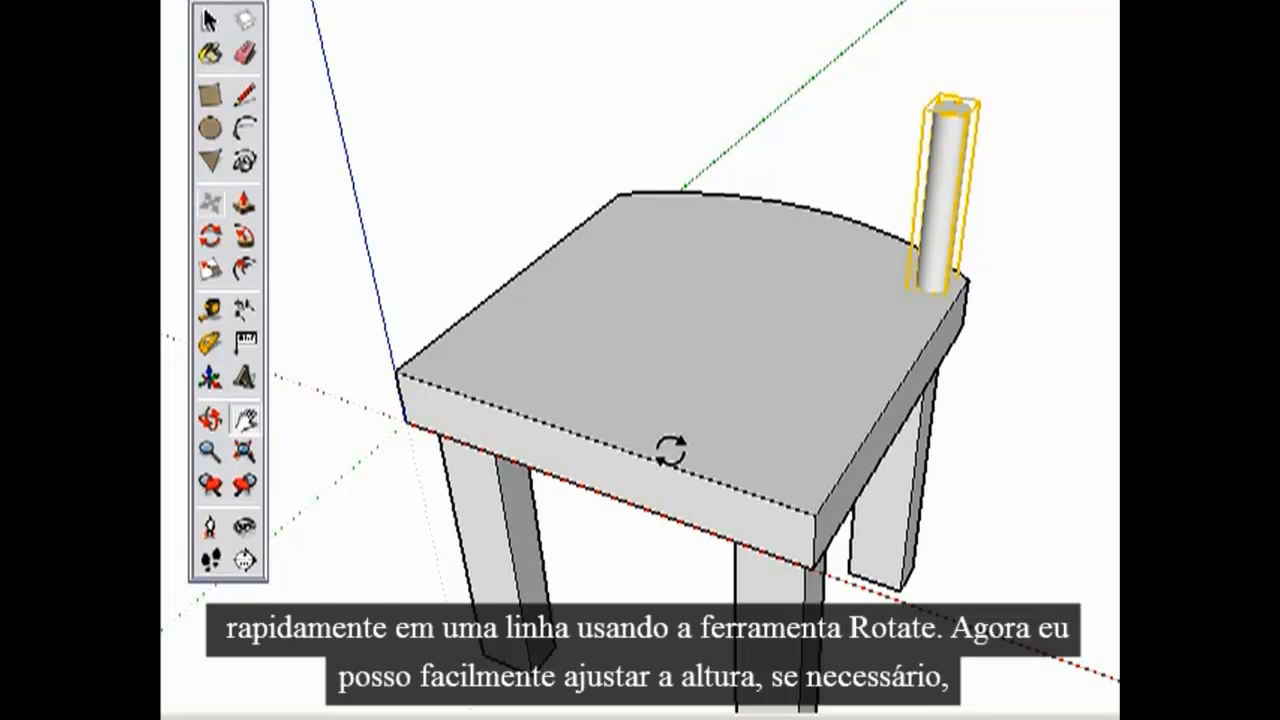
pyautogui.click(589, 438)
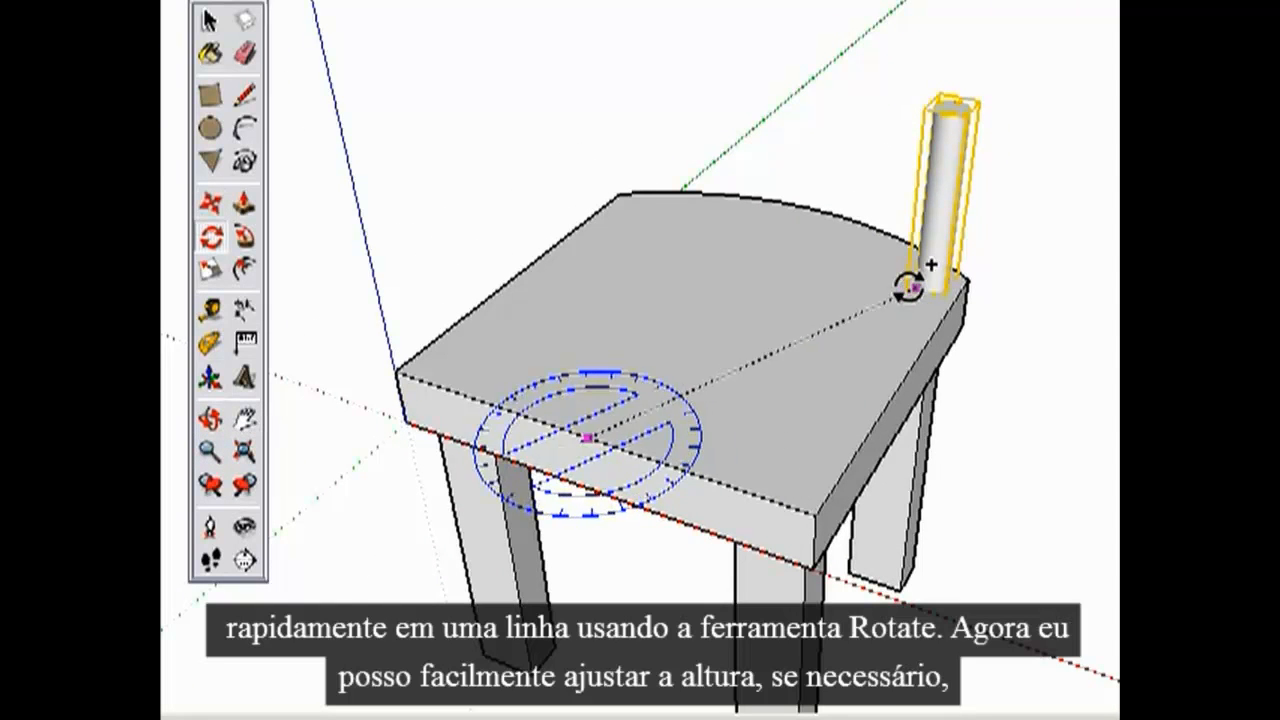
pyautogui.click(658, 215)
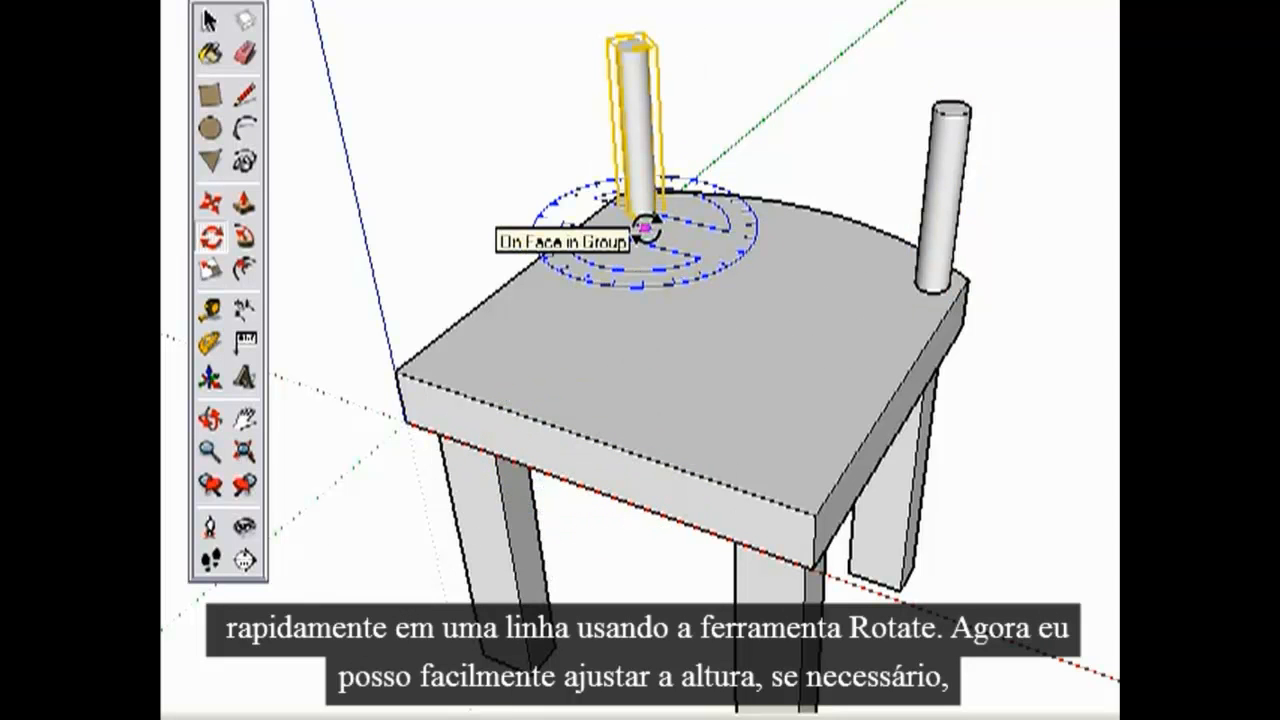
pyautogui.write('/4')
pyautogui.press('Return')
# Step: Open one spindle component and pull its top face up to make the backrest spindles much taller
pyautogui.click(209, 452)
pyautogui.moveTo(643, 457); pyautogui.dragTo(643, 550)
pyautogui.click(245, 419)
pyautogui.moveTo(740, 440); pyautogui.dragTo(676, 445)
pyautogui.click(210, 419)
pyautogui.click(209, 20)
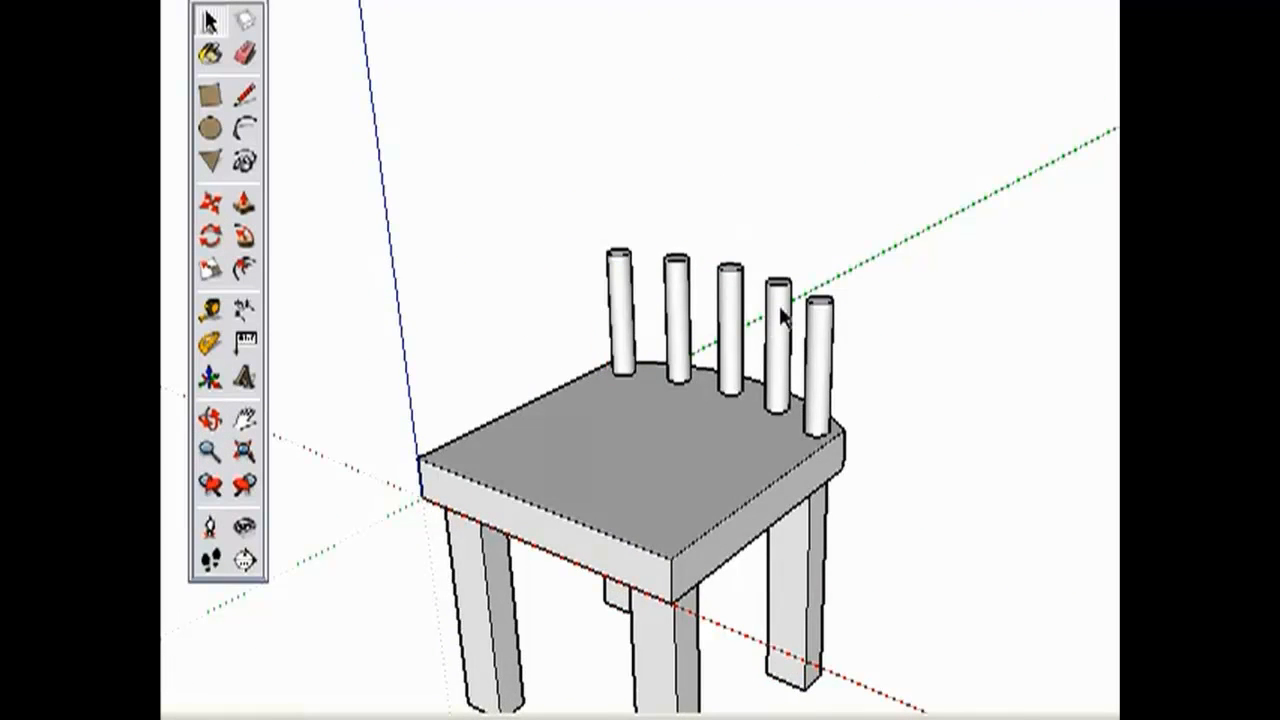
pyautogui.doubleClick(773, 313)
pyautogui.moveTo(778, 295); pyautogui.dragTo(780, 40)
pyautogui.scroll(-1, 738, 402)
pyautogui.moveTo(738, 406)
pyautogui.keyDown('shift'); pyautogui.mouseDown(button='middle')
pyautogui.moveTo(734, 417)
pyautogui.moveTo(557, 274)
pyautogui.moveTo(437, 243)
pyautogui.moveTo(689, 380)
pyautogui.moveTo(620, 320)
pyautogui.moveTo(651, 363)
pyautogui.moveTo(723, 403)
pyautogui.moveTo(694, 400)
pyautogui.moveTo(690, 465)
pyautogui.moveTo(706, 477)
pyautogui.moveTo(712, 529)
pyautogui.moveTo(714, 337)
pyautogui.moveTo(729, 285)
pyautogui.mouseUp(button='middle'); pyautogui.keyUp('shift')
pyautogui.scroll(-1, 630, 345)
pyautogui.press('space')
pyautogui.click(777, 382)
pyautogui.click(668, 380)
# Step: Open the seat group and offset its curved back edge inward, in front of the spindles
pyautogui.scroll(5, 645, 350)
pyautogui.doubleClick(709, 352)
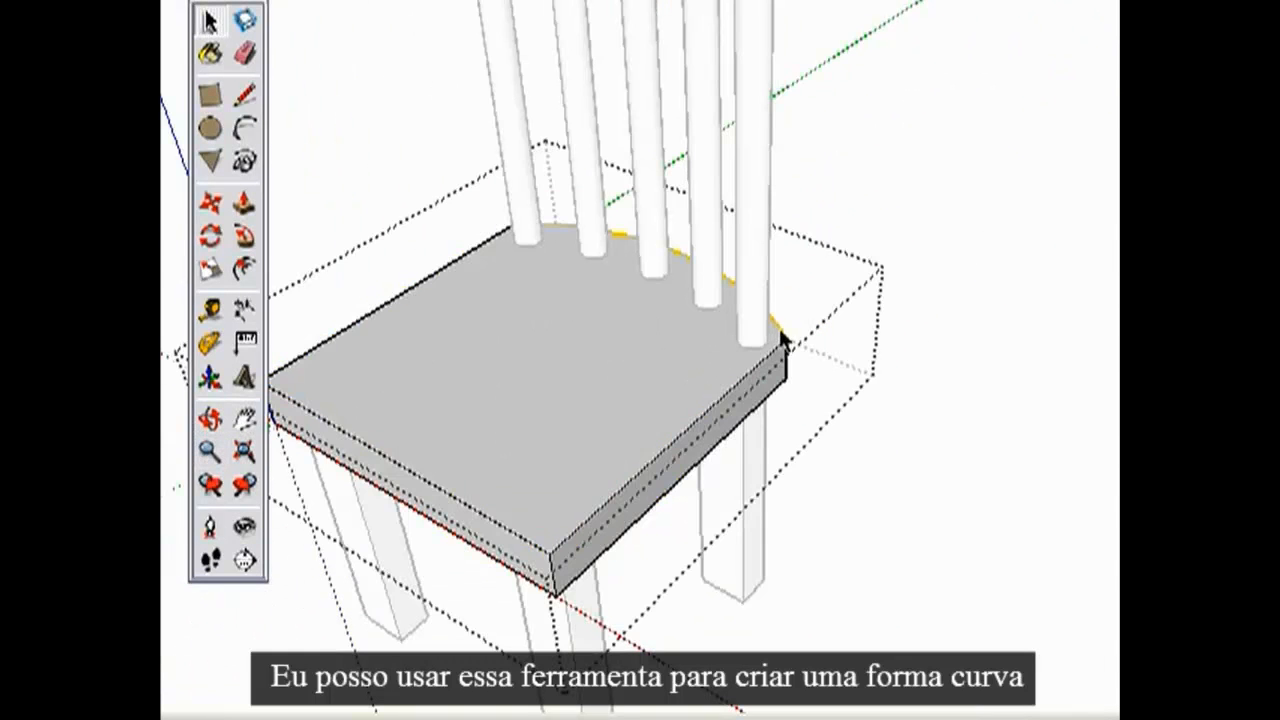
pyautogui.click(244, 268)
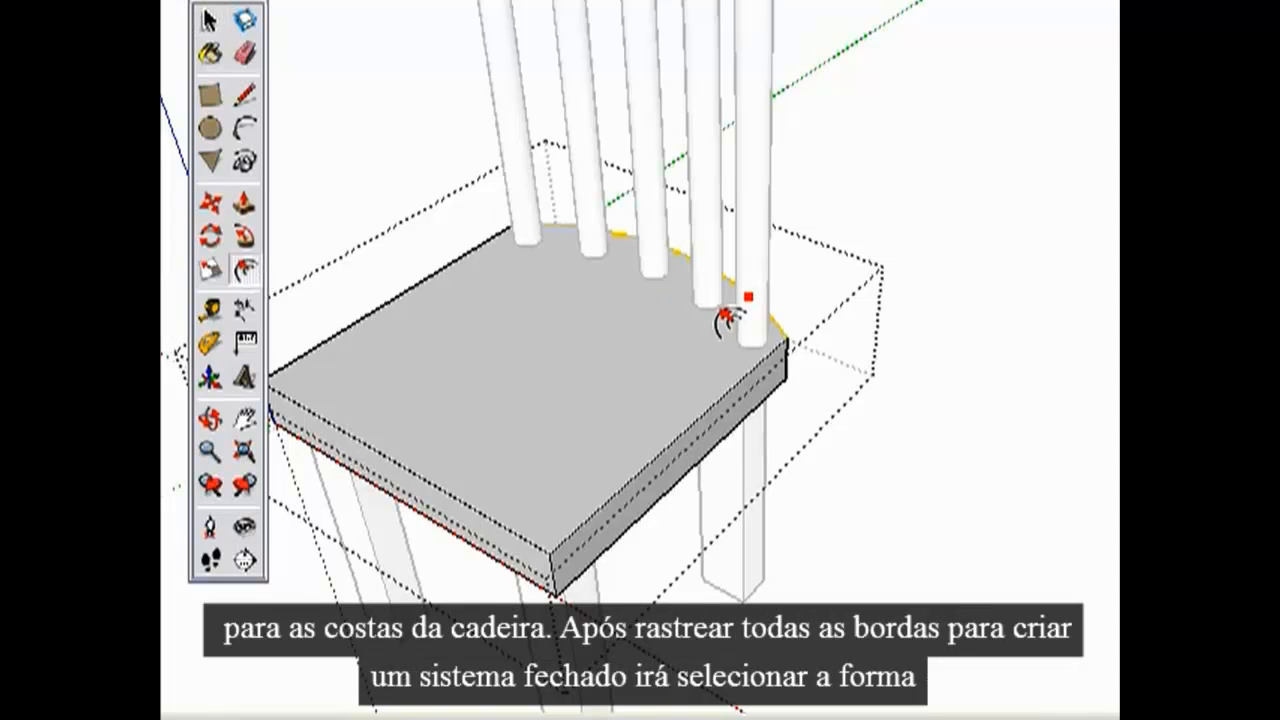
pyautogui.press('z')
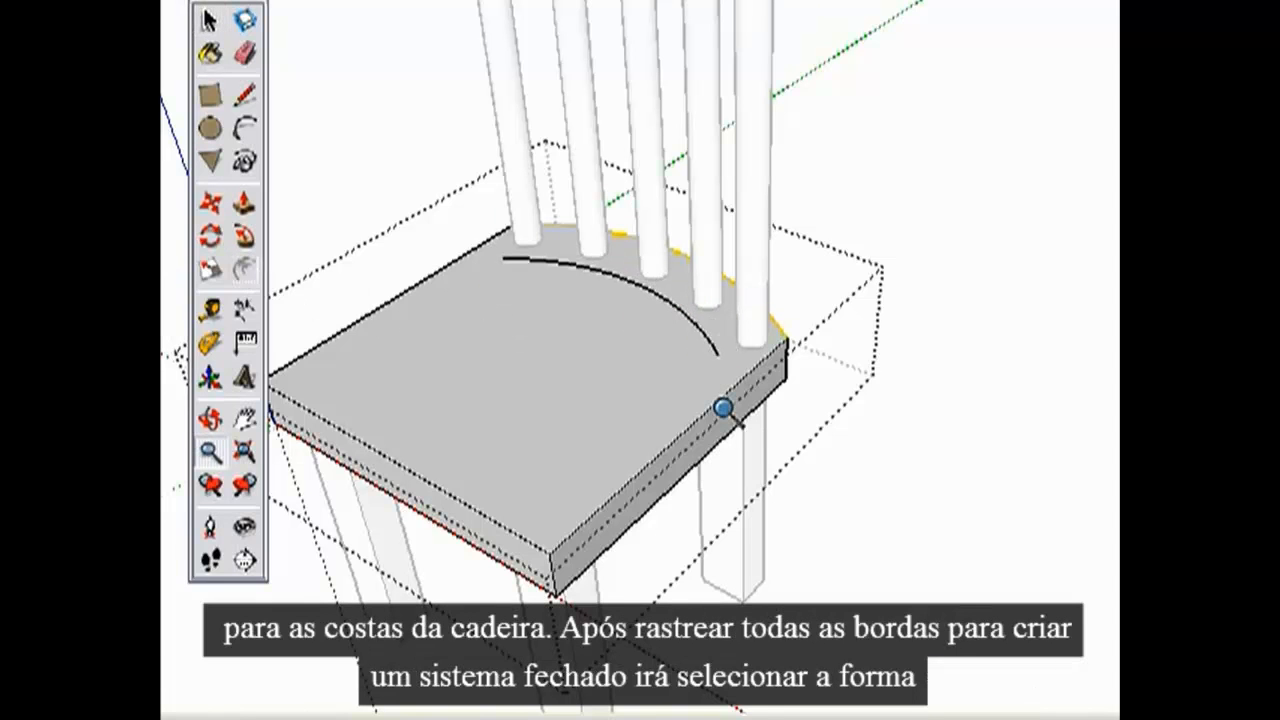
# Step: Draw short lines joining both ends of the offset arc to the seat's back corners to close the curved shape
pyautogui.moveTo(726, 409); pyautogui.dragTo(693, 205)
pyautogui.press('l')
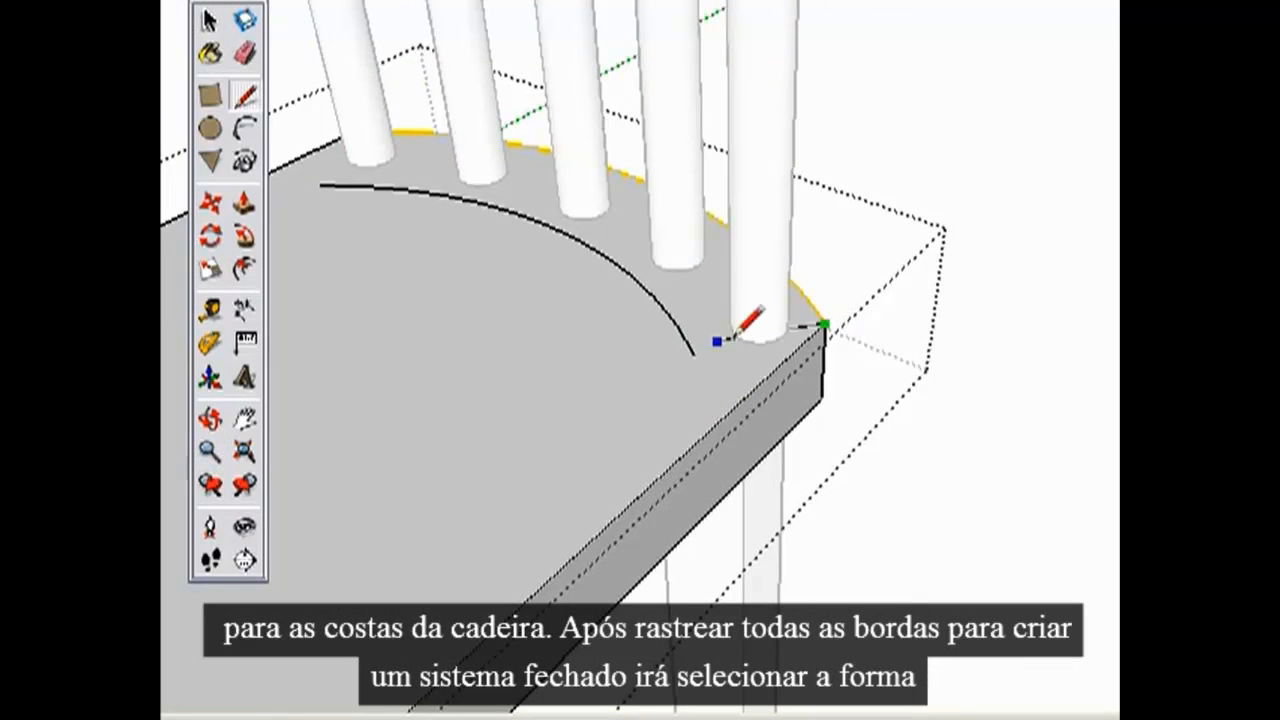
pyautogui.press('h')
pyautogui.press('o')
pyautogui.moveTo(514, 320); pyautogui.dragTo(1080, 420)
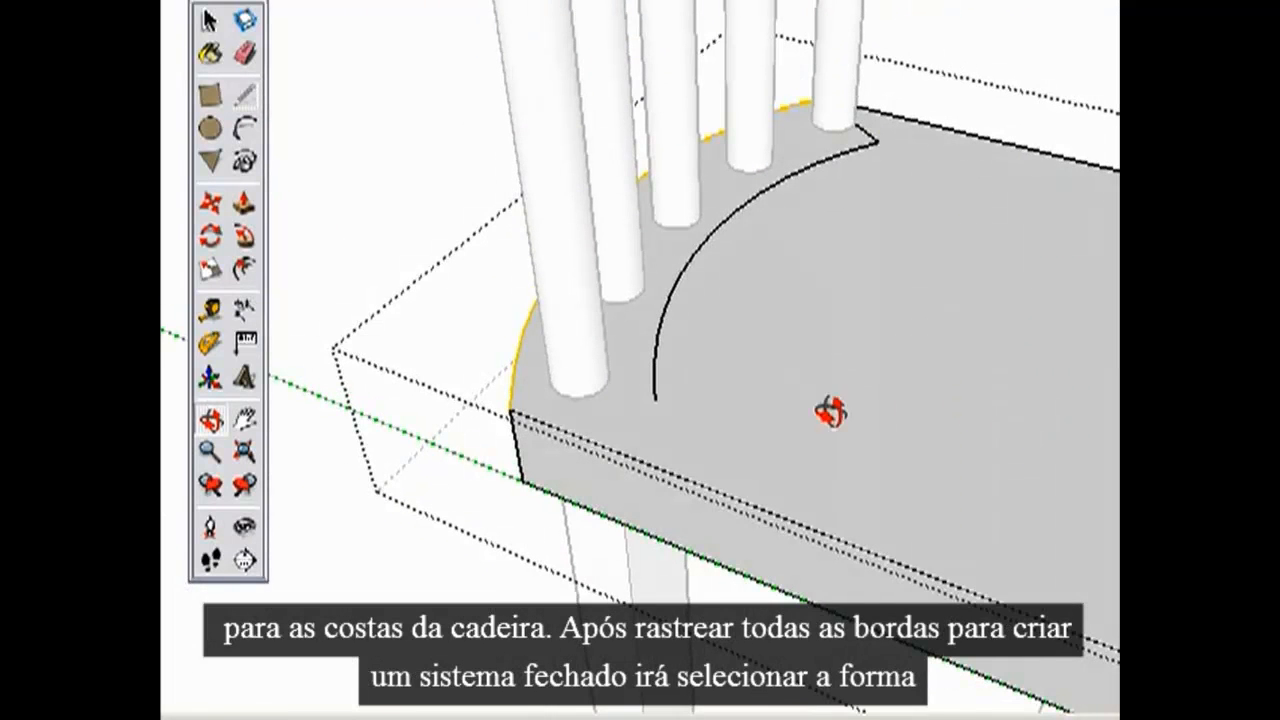
pyautogui.click(654, 402)
# Step: Copy the curved shape from the seat straight up to the tops of the spindles
pyautogui.press('z')
pyautogui.moveTo(654, 337); pyautogui.dragTo(672, 440)
pyautogui.keyDown('shift'); pyautogui.moveTo(689, 381); pyautogui.dragTo(665, 545, button='middle'); pyautogui.keyUp('shift')
pyautogui.moveTo(665, 545); pyautogui.dragTo(652, 446, button='middle')
pyautogui.moveTo(652, 446); pyautogui.dragTo(668, 594)
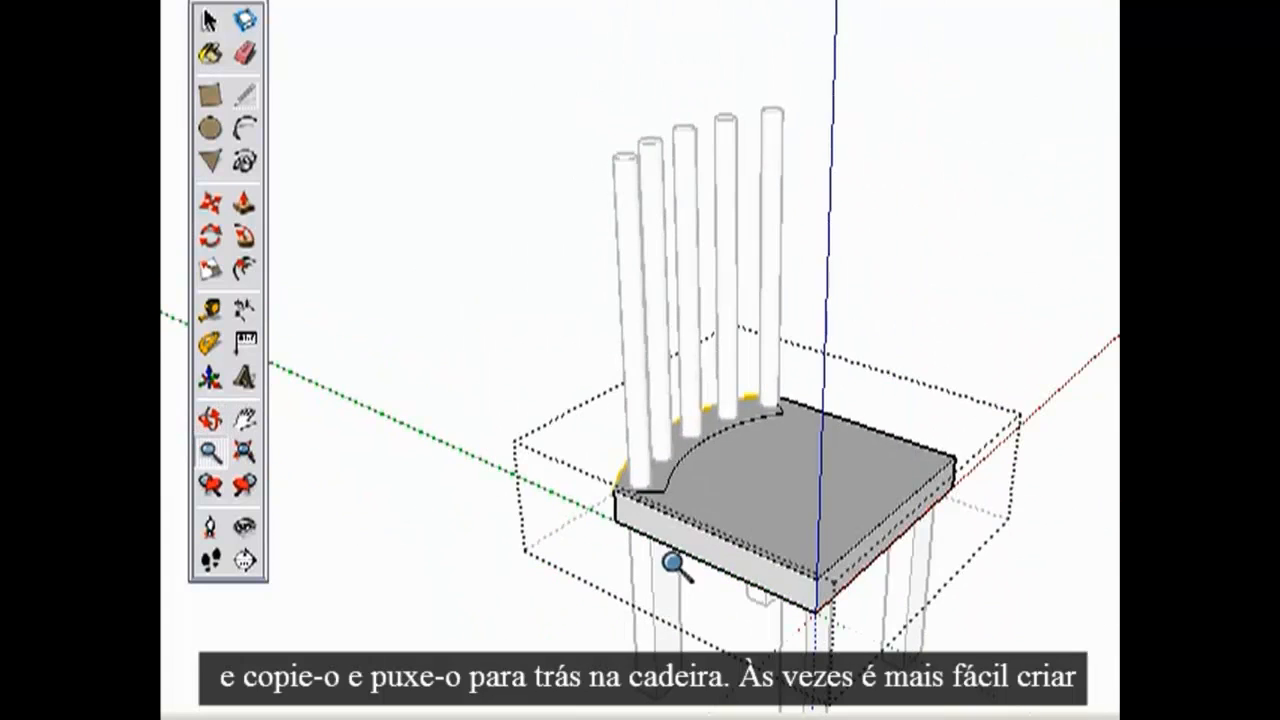
pyautogui.press('m')
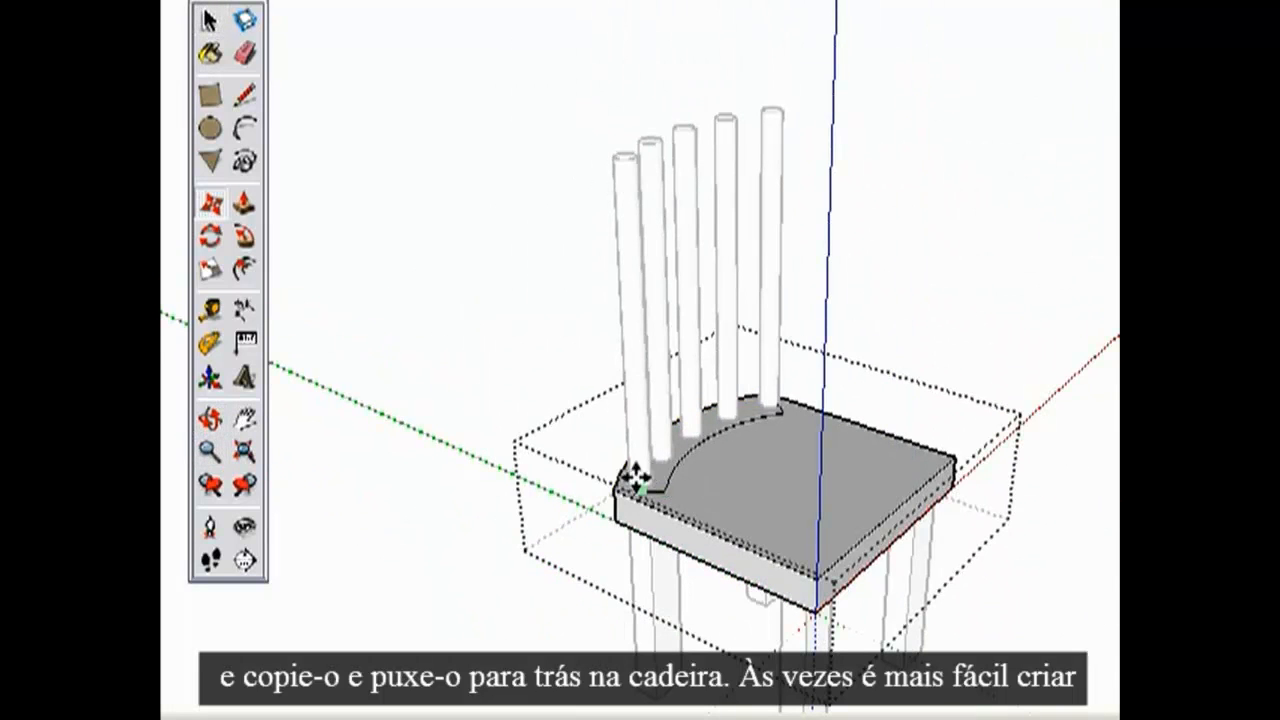
pyautogui.press('ctrl')
pyautogui.click(616, 490)
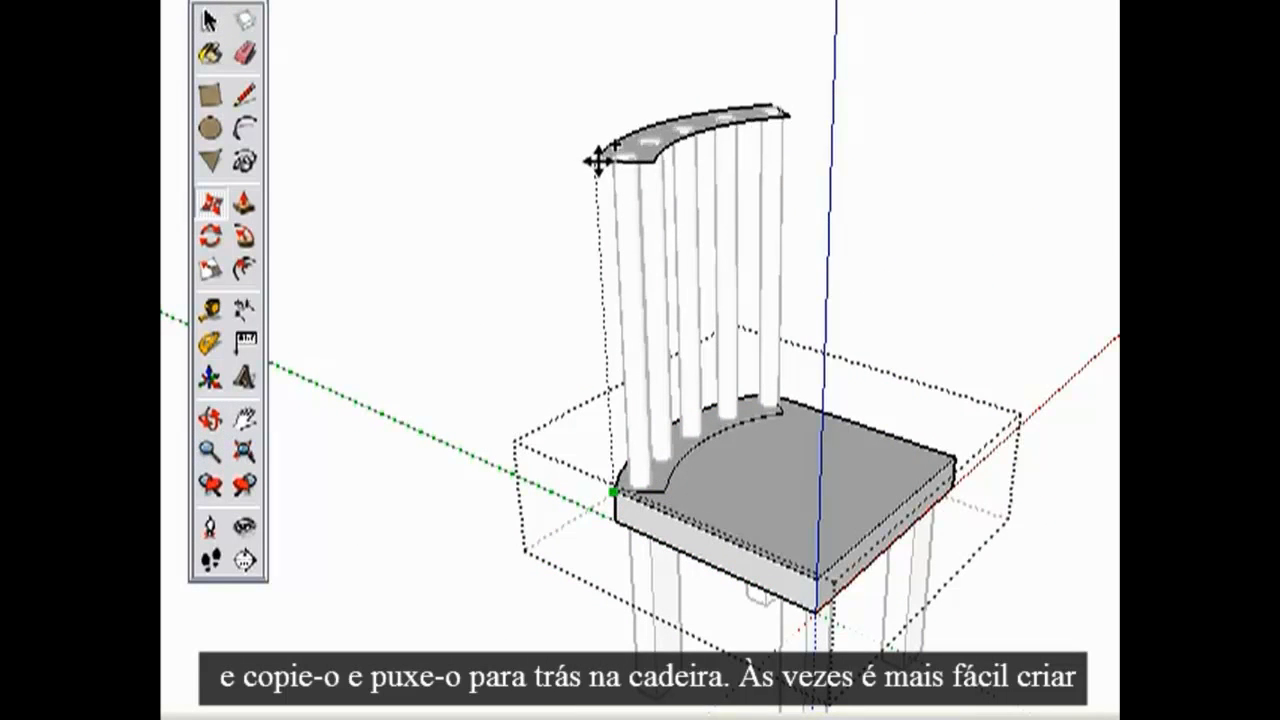
pyautogui.click(594, 158)
# Step: Pull the copied curved shape upward into a solid backrest rail
pyautogui.press('p')
pyautogui.click(645, 125)
pyautogui.click(652, 52)
# Step: Adjust the backrest rail's underside with Push/Pull, raising it above the spindle tops to make the rail thinner
pyautogui.keyDown('shift'); pyautogui.moveTo(671, 86); pyautogui.dragTo(685, 340, button='middle'); pyautogui.keyUp('shift')
pyautogui.moveTo(685, 340); pyautogui.dragTo(699, 240, button='middle')
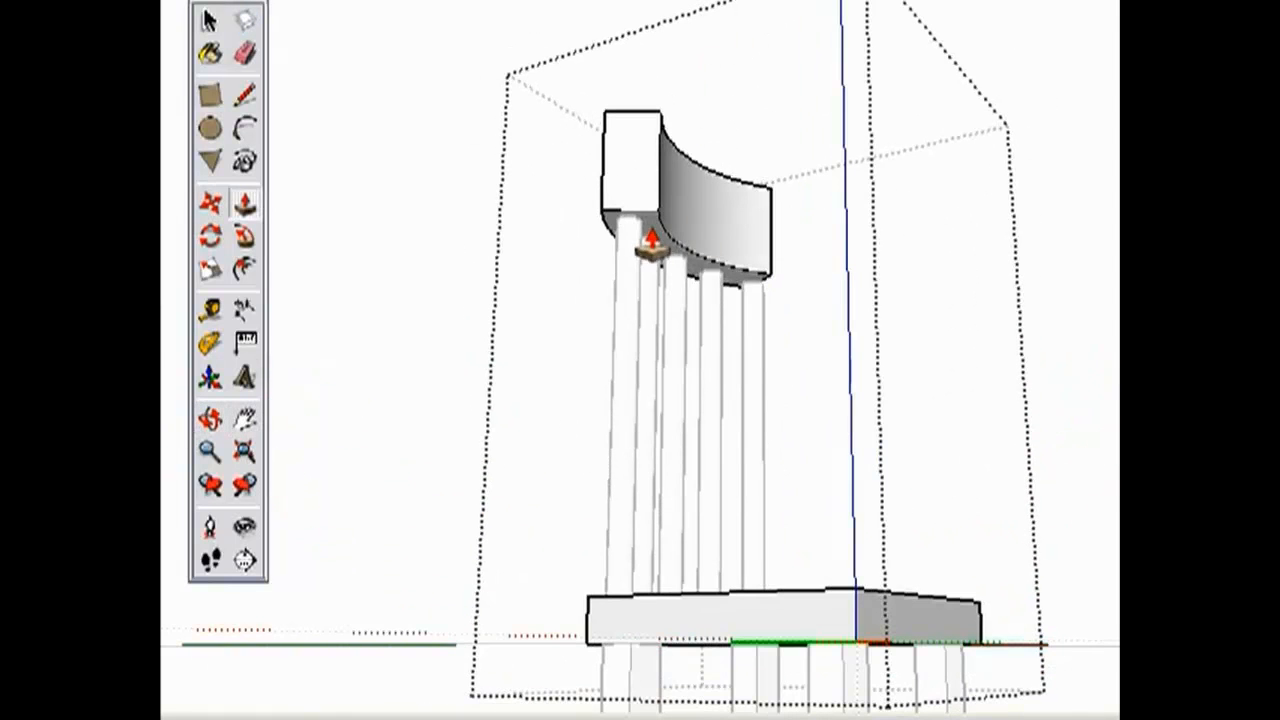
pyautogui.click(650, 246)
pyautogui.click(648, 343)
pyautogui.keyDown('shift'); pyautogui.moveTo(648, 343); pyautogui.dragTo(636, 300, button='middle'); pyautogui.keyUp('shift')
pyautogui.moveTo(636, 300); pyautogui.dragTo(809, 280, button='middle')
pyautogui.press('p')
pyautogui.click(800, 285)
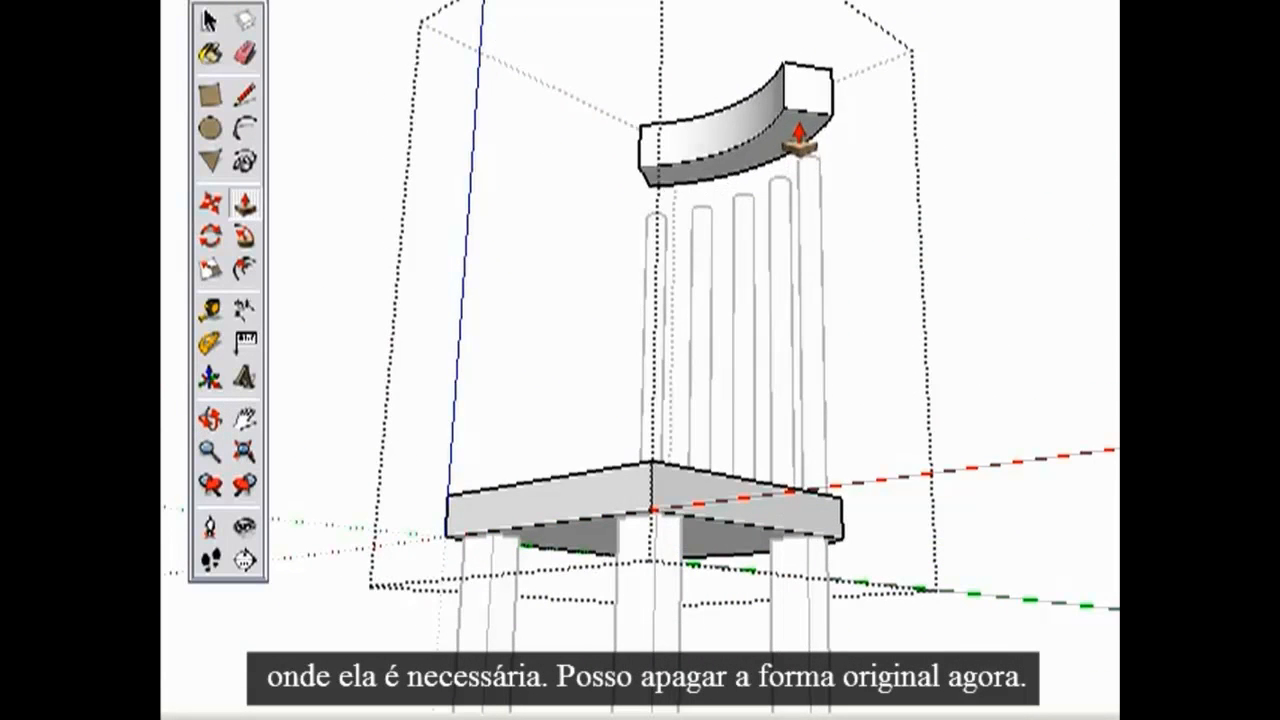
# Step: Erase the original curved outline from the seat's top
pyautogui.moveTo(803, 129); pyautogui.dragTo(773, 515, button='middle')
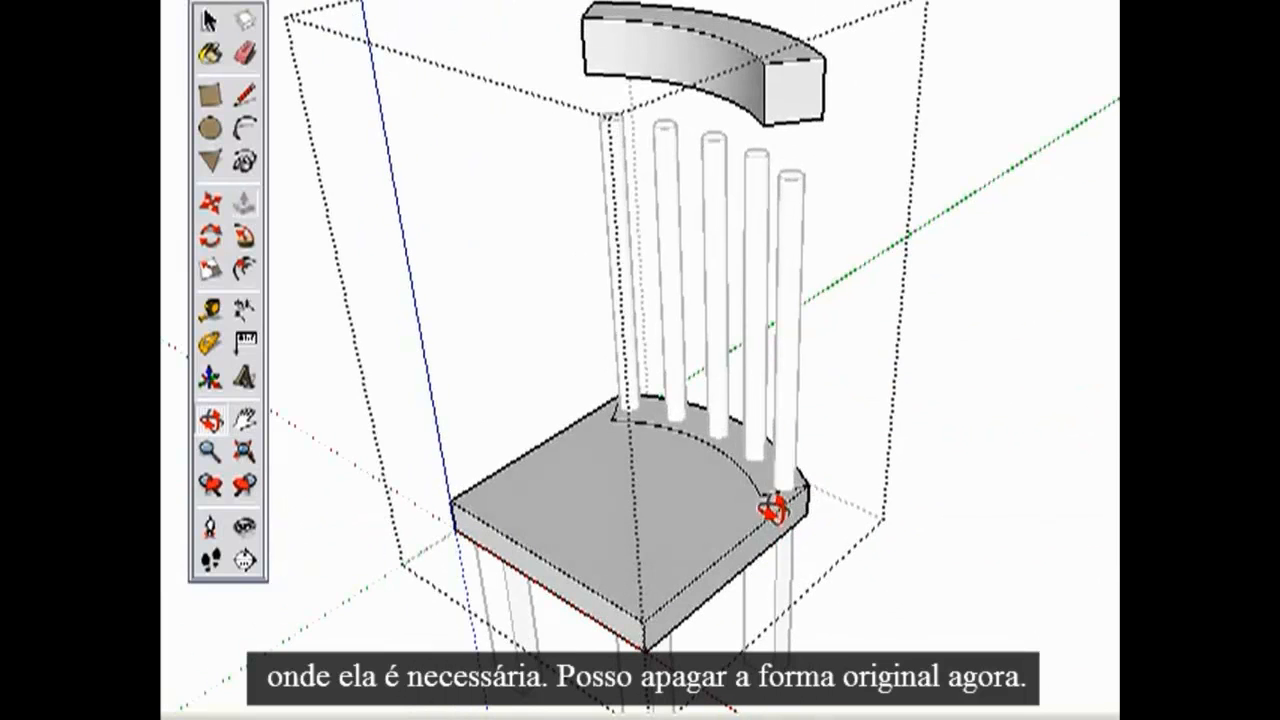
pyautogui.press('e')
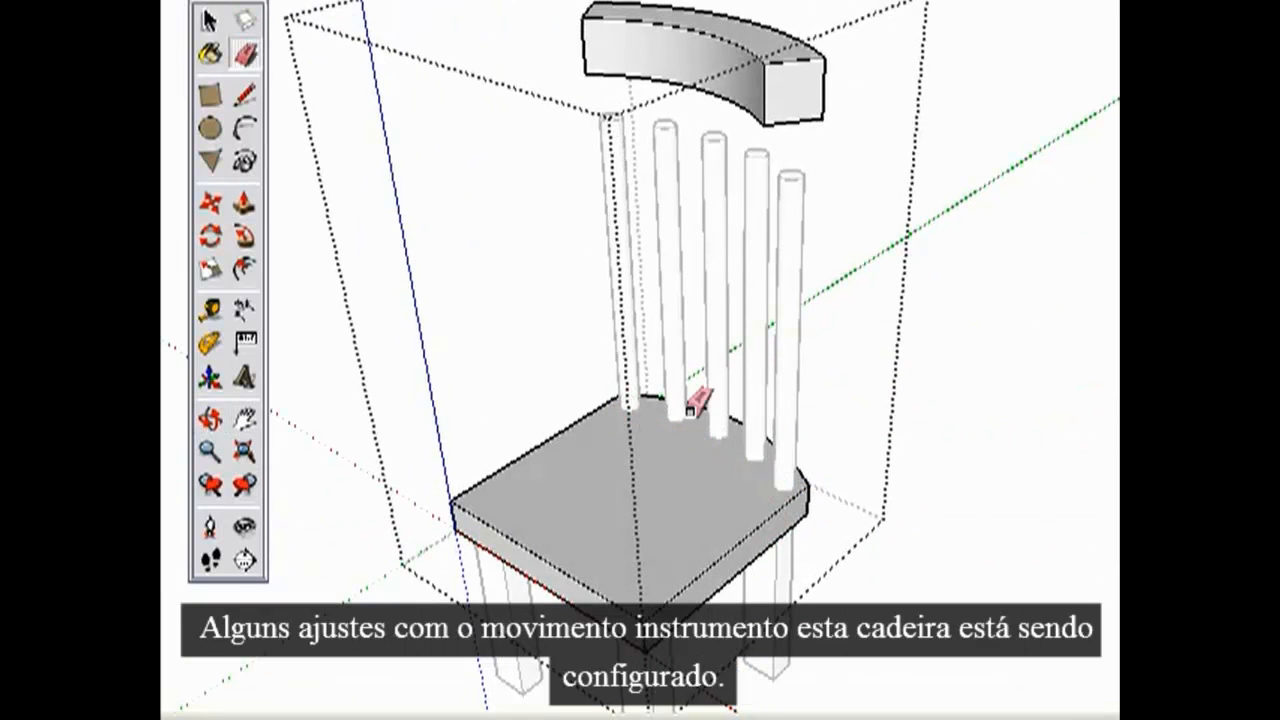
# Step: Select the whole backrest rail, move it down onto the spindles, and leave the group
pyautogui.moveTo(668, 240); pyautogui.dragTo(846, 331, button='middle')
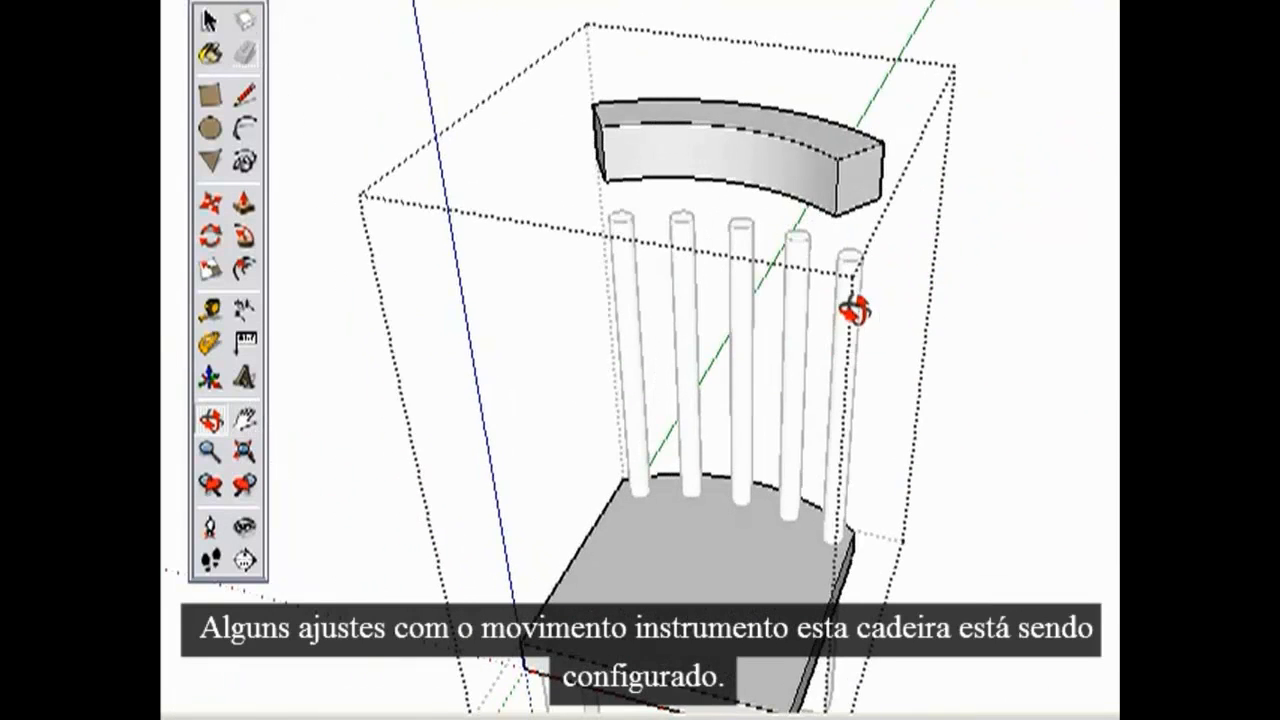
pyautogui.press('p')
pyautogui.moveTo(885, 208); pyautogui.dragTo(703, 243, button='middle')
pyautogui.press('space')
pyautogui.click(737, 197)
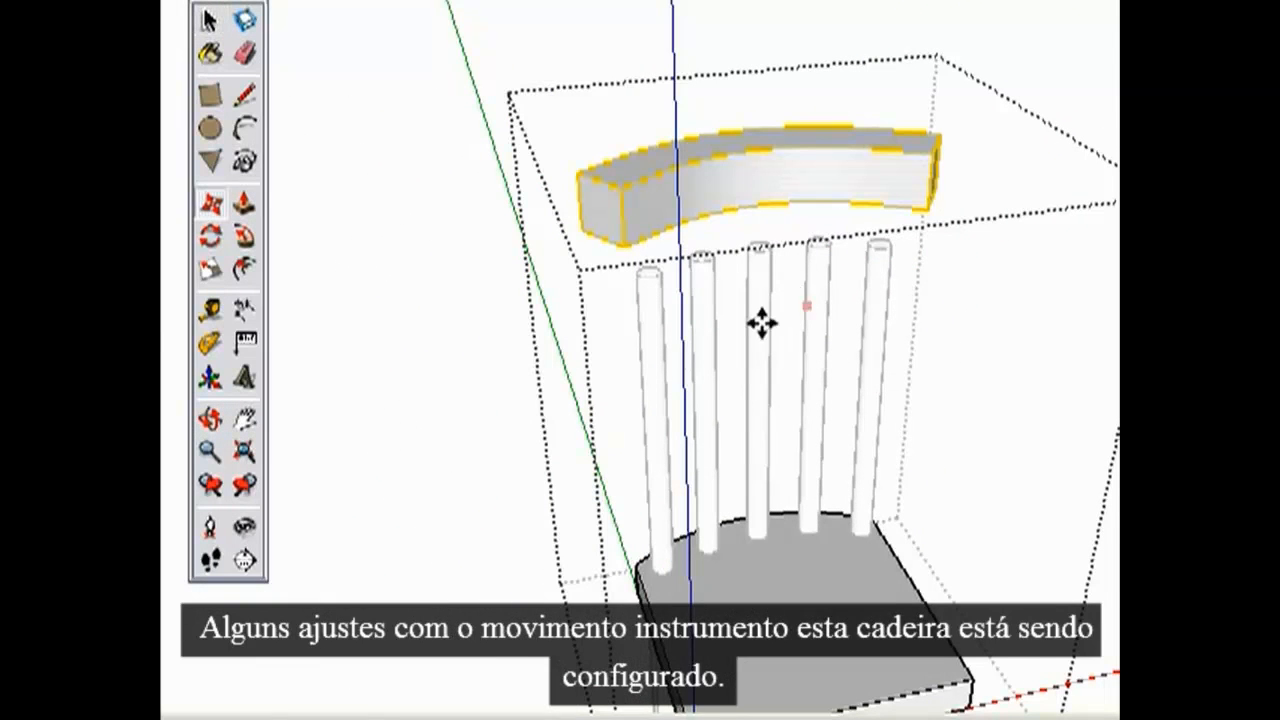
pyautogui.moveTo(763, 323); pyautogui.dragTo(761, 370)
pyautogui.keyDown('shift'); pyautogui.moveTo(762, 370); pyautogui.dragTo(762, 307, button='middle'); pyautogui.keyUp('shift')
pyautogui.press('space')
pyautogui.click(936, 335)
# Step: Open the seat group and draw a diagonal profile line across the upper front corner of its edge
pyautogui.keyDown('shift'); pyautogui.moveTo(697, 335); pyautogui.dragTo(644, 311, button='middle'); pyautogui.keyUp('shift')
pyautogui.scroll(2, 645, 443)
pyautogui.keyDown('shift'); pyautogui.moveTo(650, 403); pyautogui.dragTo(660, 429, button='middle'); pyautogui.keyUp('shift')
pyautogui.scroll(3, 660, 429)
pyautogui.keyDown('shift'); pyautogui.moveTo(664, 345); pyautogui.dragTo(693, 302, button='middle'); pyautogui.keyUp('shift')
pyautogui.press('space')
pyautogui.click(714, 366)
pyautogui.doubleClick(684, 378)
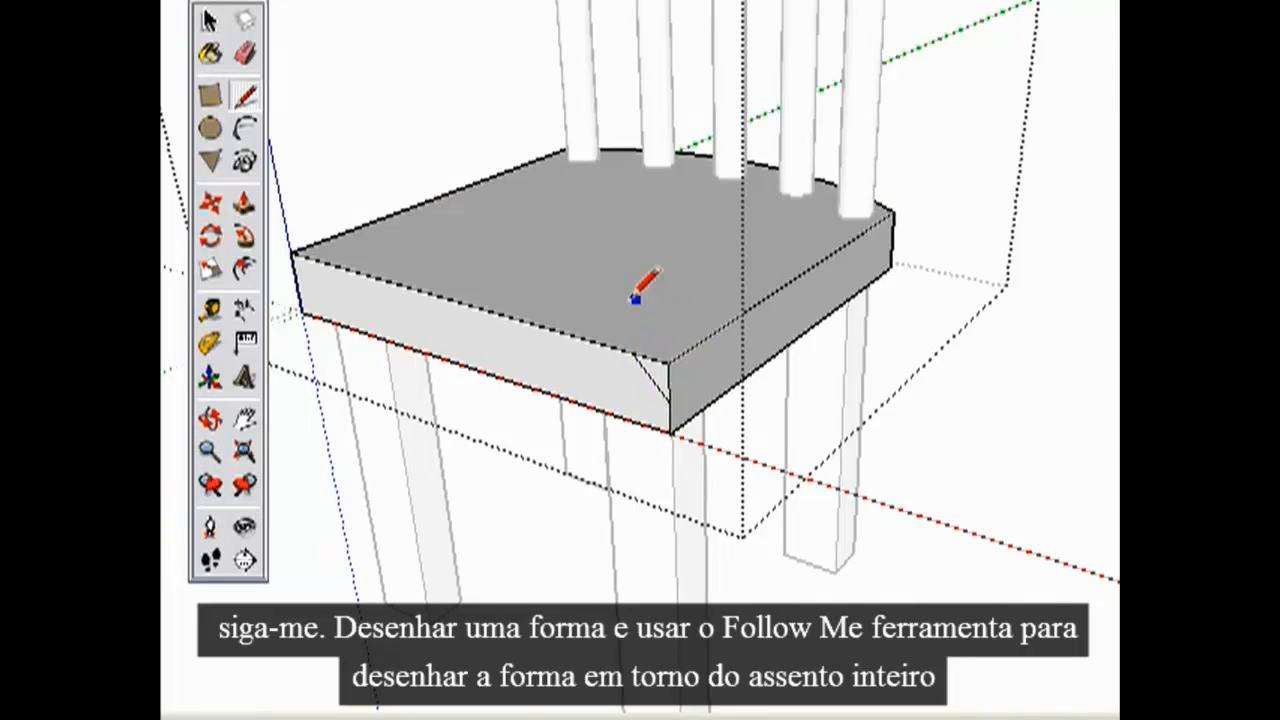
# Step: Sweep the triangular profile around the seat's top edge with Follow Me to bevel it, and leave the group
pyautogui.click(240, 238)
pyautogui.moveTo(668, 381); pyautogui.dragTo(717, 371)
pyautogui.moveTo(717, 371); pyautogui.dragTo(663, 391, button='middle')
pyautogui.press('space')
pyautogui.click(982, 480)
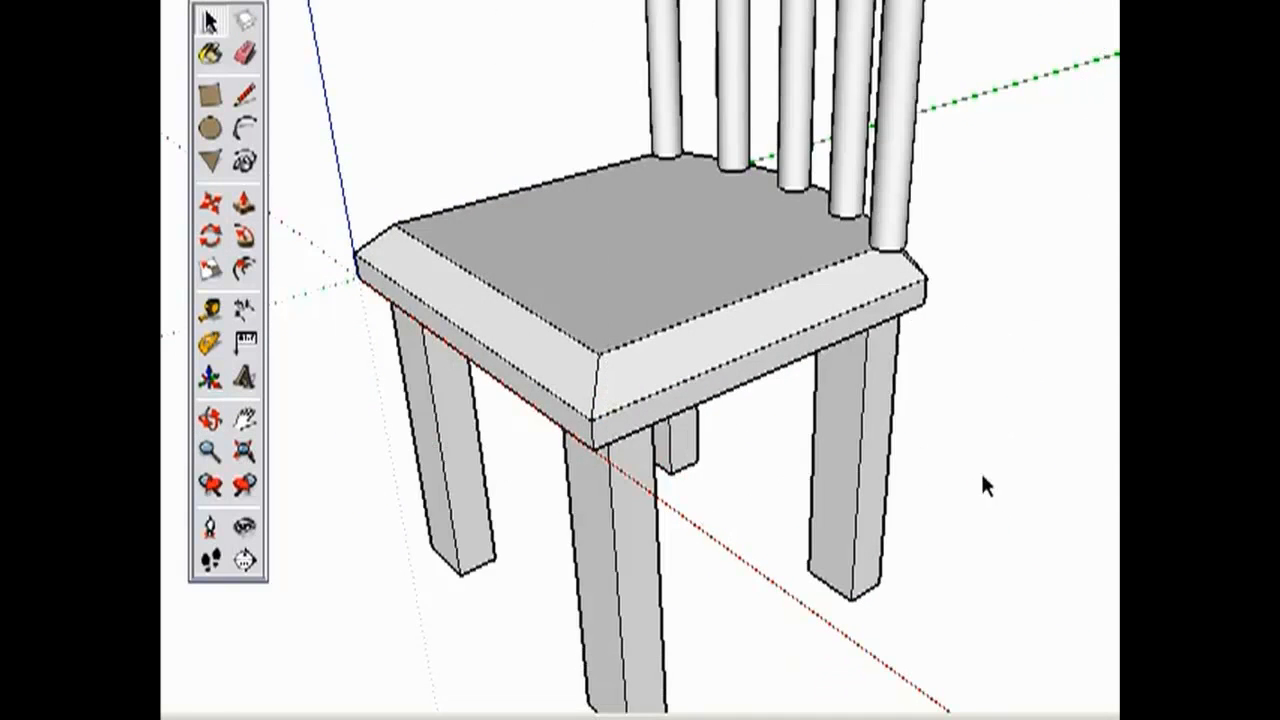
# Step: Open a leg component and draw a stepped profile line down its front face to the leg's foot
pyautogui.scroll(-3, 677, 391)
pyautogui.keyDown('shift'); pyautogui.moveTo(677, 460); pyautogui.dragTo(880, 351, button='middle'); pyautogui.keyUp('shift')
pyautogui.doubleClick(786, 360)
pyautogui.scroll(7, 786, 300)
pyautogui.press('l')
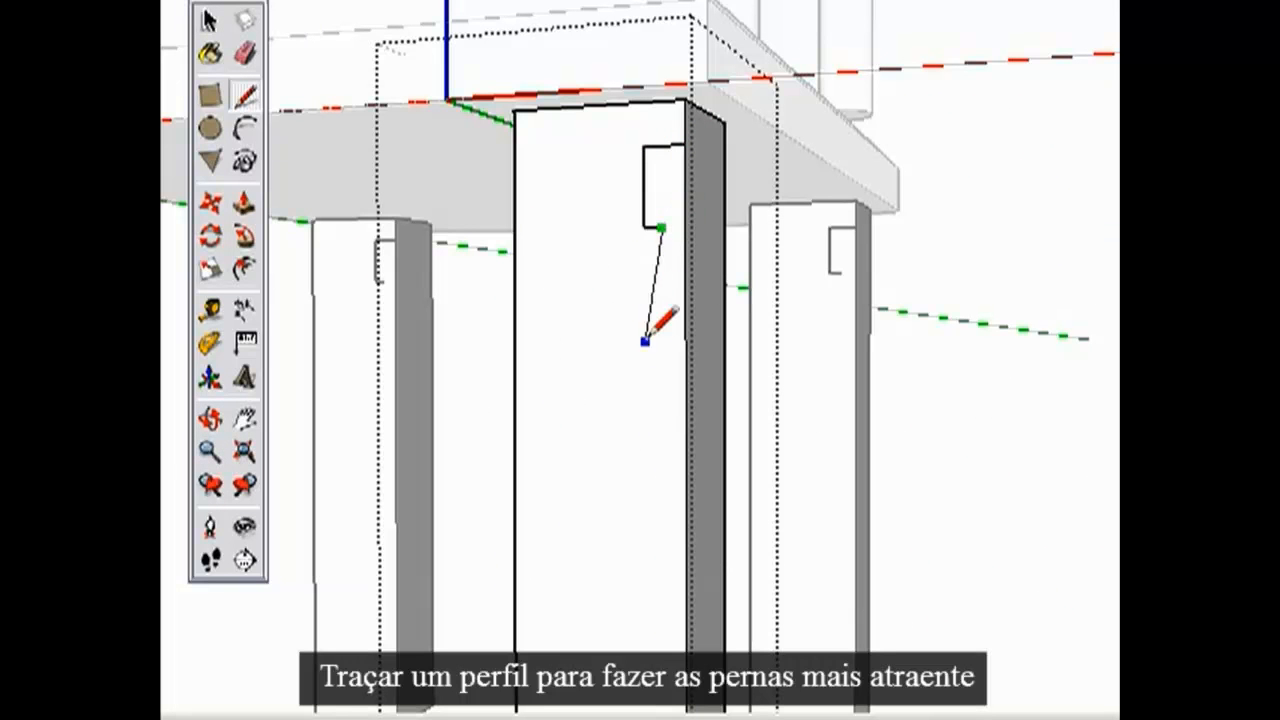
pyautogui.scroll(-4, 655, 337)
pyautogui.keyDown('shift'); pyautogui.moveTo(640, 491); pyautogui.dragTo(510, 280, button='middle'); pyautogui.keyUp('shift')
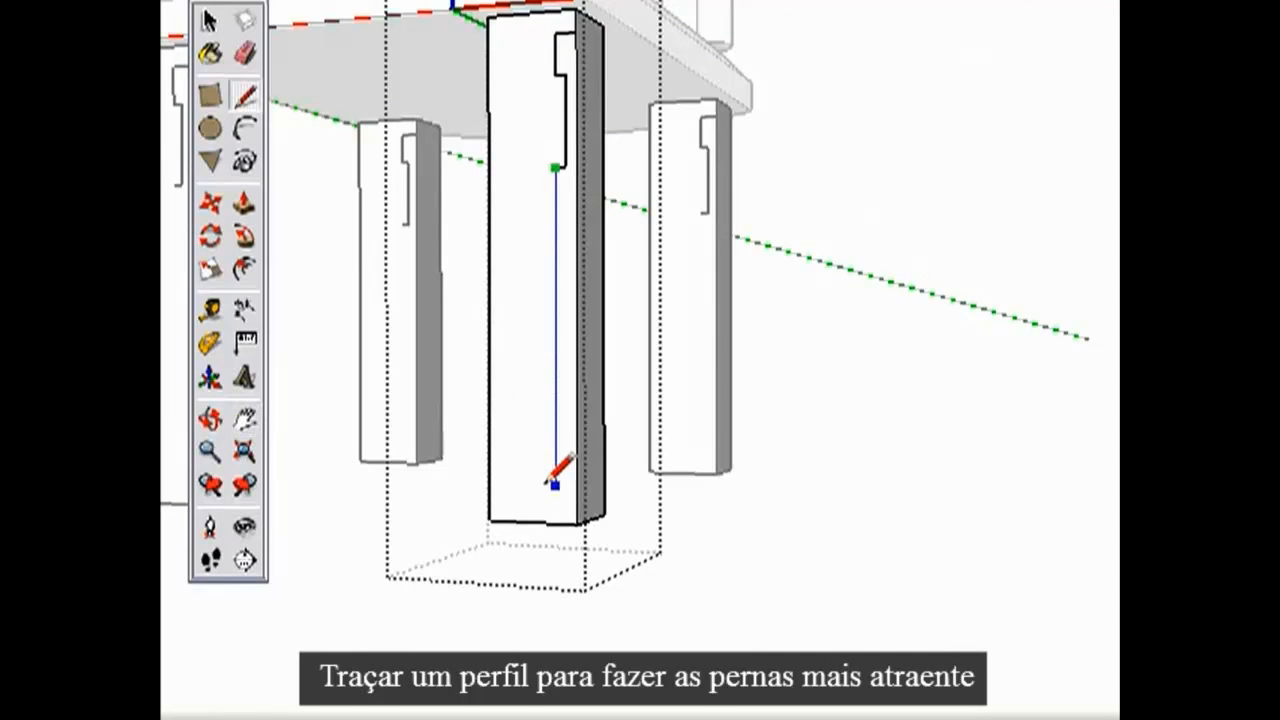
pyautogui.click(555, 522)
# Step: Add an outward-bulging arc to the lower part of the leg profile and erase the straight segment behind it
pyautogui.scroll(5, 566, 460)
pyautogui.moveTo(566, 460)
pyautogui.keyDown('shift'); pyautogui.mouseDown(button='middle')
pyautogui.moveTo(491, 409)
pyautogui.moveTo(663, 283)
pyautogui.mouseUp(button='middle'); pyautogui.keyUp('shift')
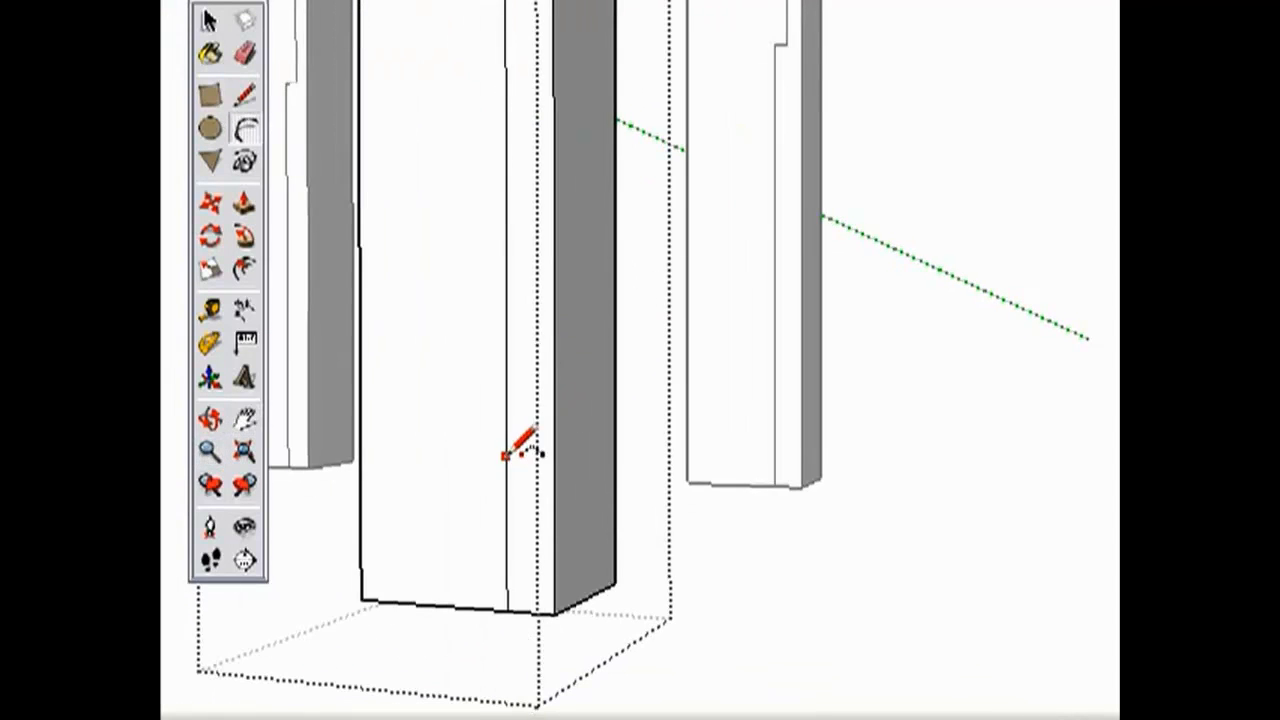
pyautogui.click(520, 272)
pyautogui.click(526, 346)
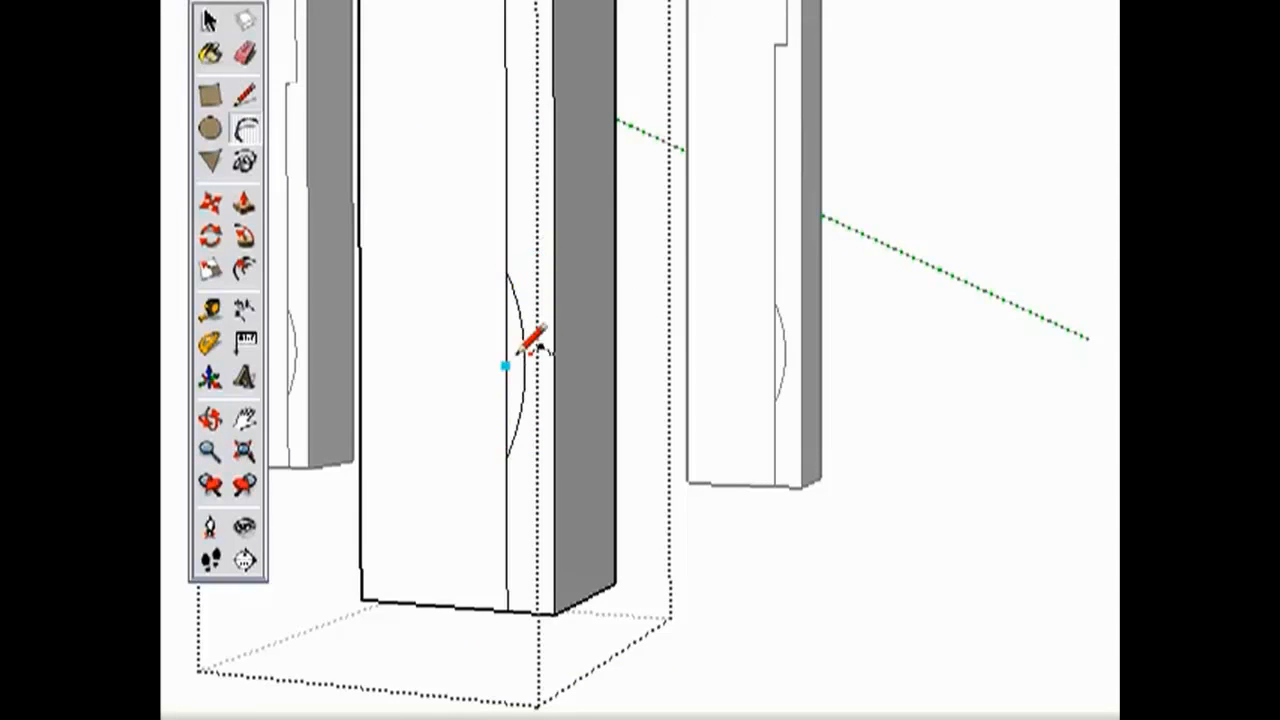
pyautogui.press('e')
pyautogui.click(504, 364)
# Step: Sweep the profile around the leg with Follow Me to shape the legs, and leave the component
pyautogui.scroll(-5, 498, 212)
pyautogui.moveTo(470, 282)
pyautogui.keyDown('shift'); pyautogui.mouseDown(button='middle')
pyautogui.moveTo(600, 355)
pyautogui.moveTo(623, 497)
pyautogui.moveTo(742, 372)
pyautogui.mouseUp(button='middle'); pyautogui.keyUp('shift')
pyautogui.click(245, 236)
pyautogui.scroll(-2, 742, 372)
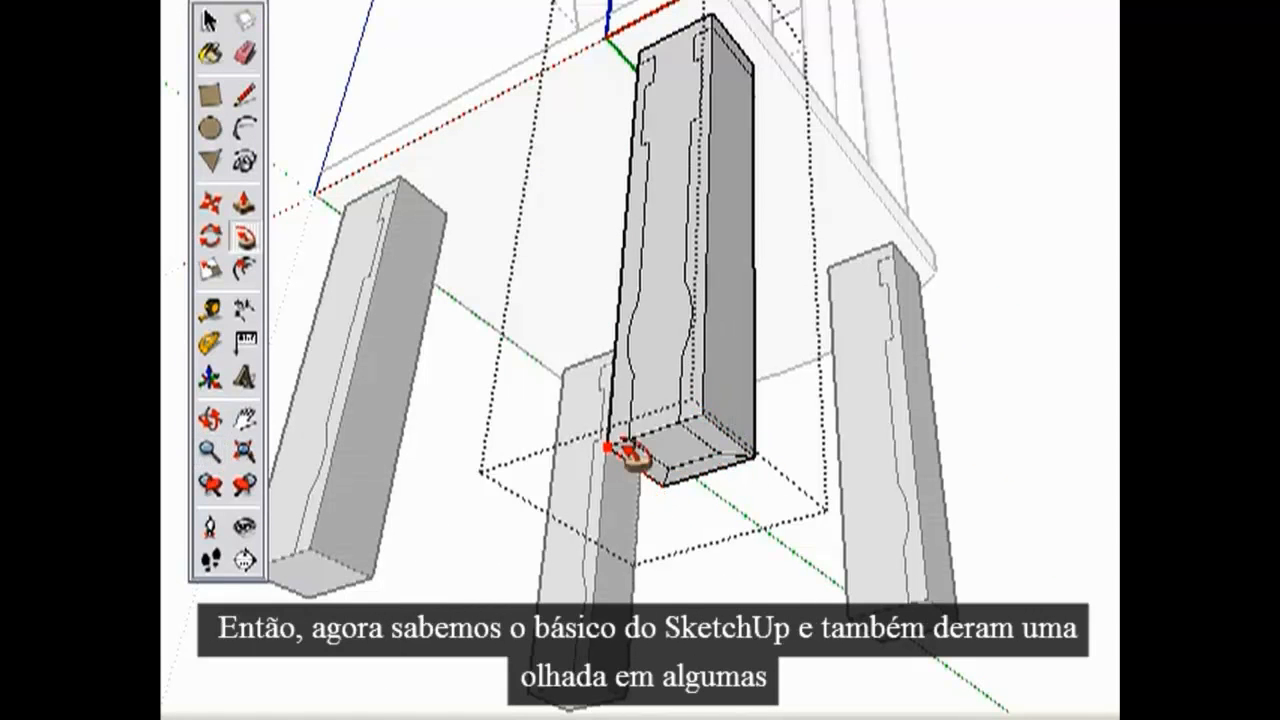
pyautogui.click(716, 430)
pyautogui.scroll(-3, 724, 346)
pyautogui.press('space')
pyautogui.click(917, 428)
pyautogui.moveTo(750, 308); pyautogui.dragTo(629, 429, button='middle')
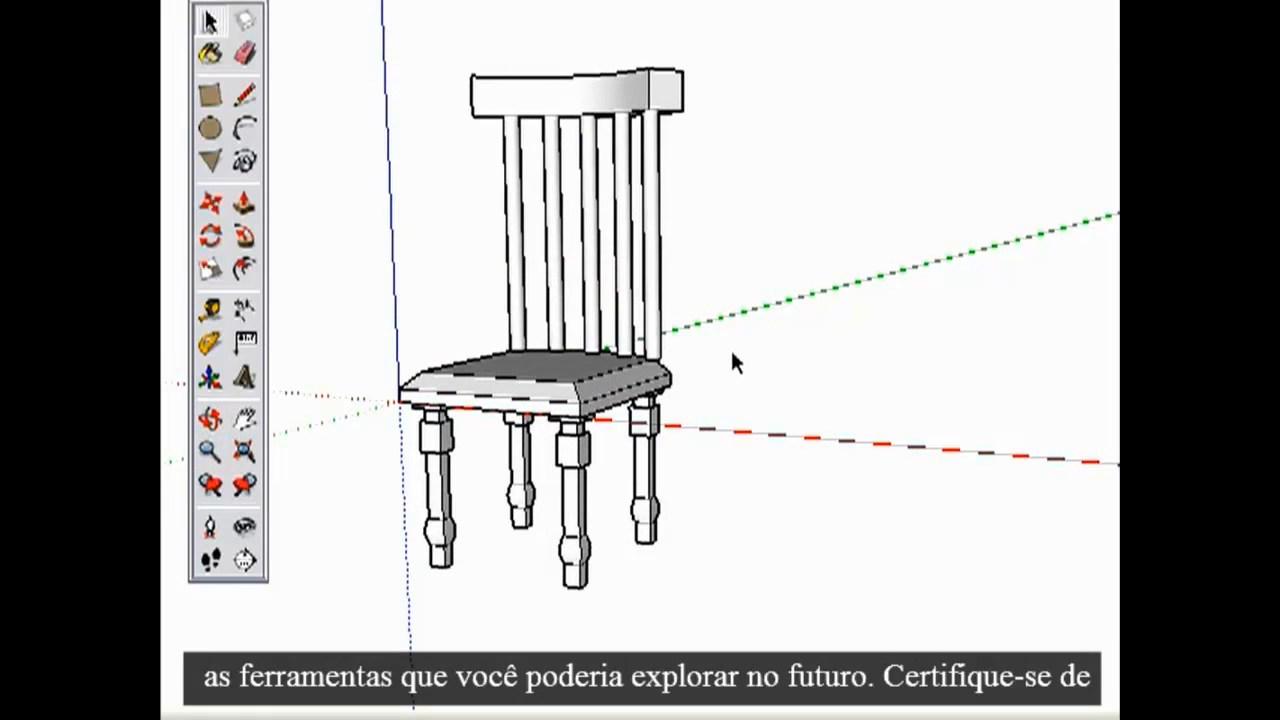